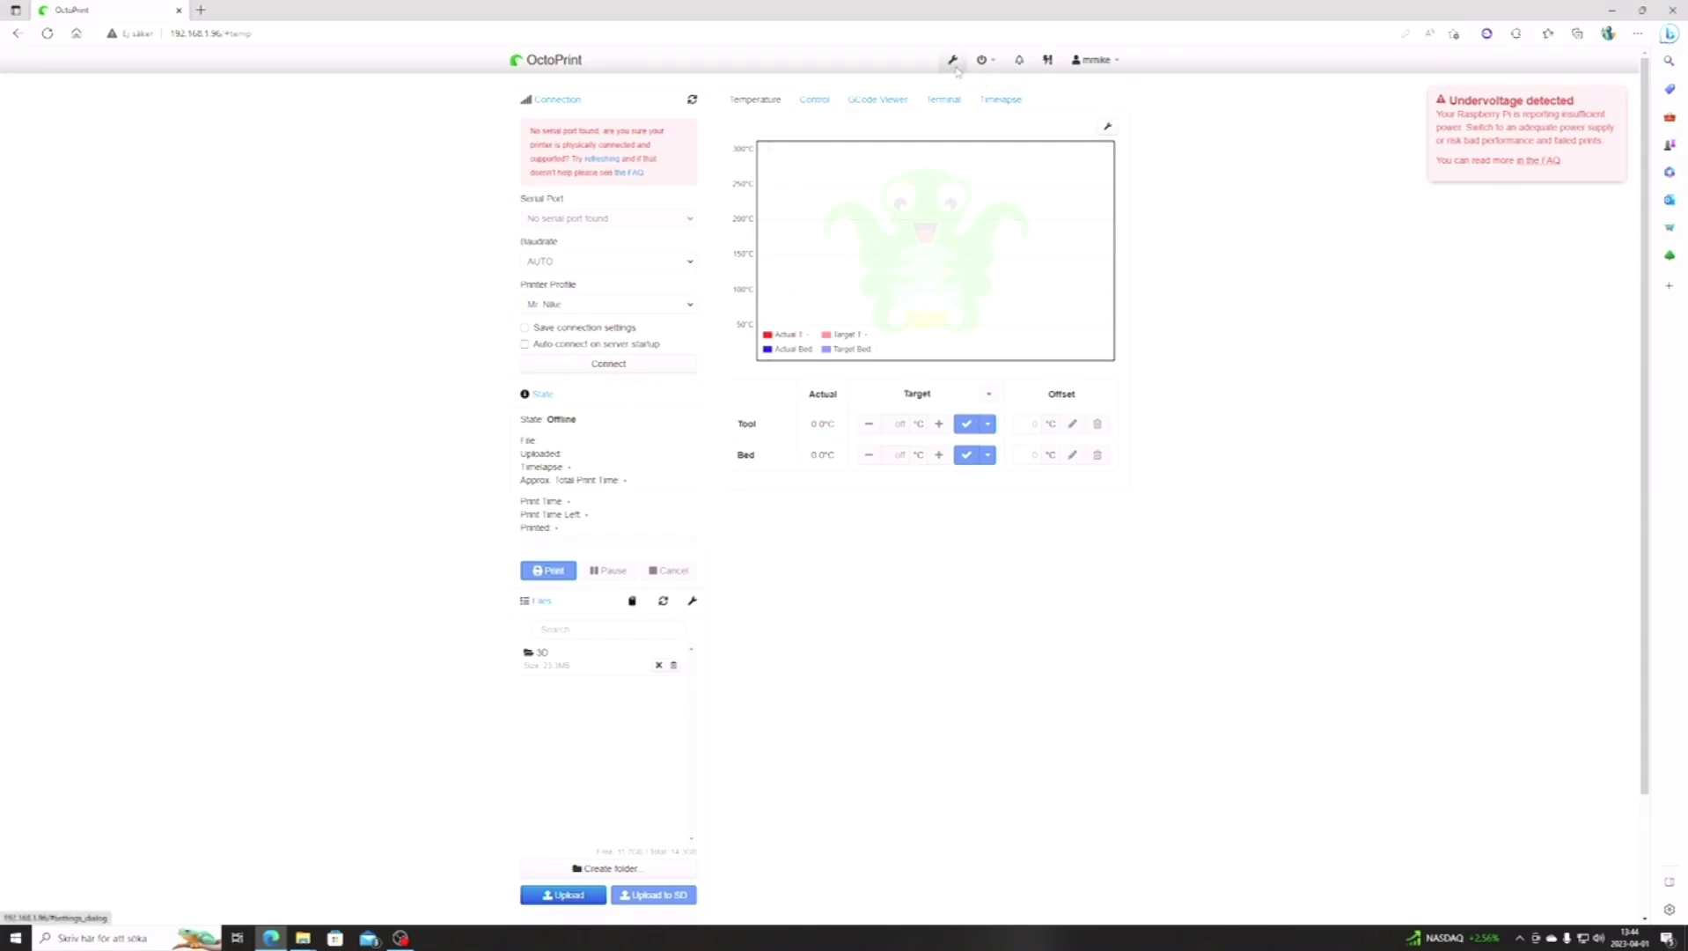
- Look up "octol" in the plugin repository and open the FAQ about the throttled system
{"action": "left_click", "coordinate": [953, 61]}
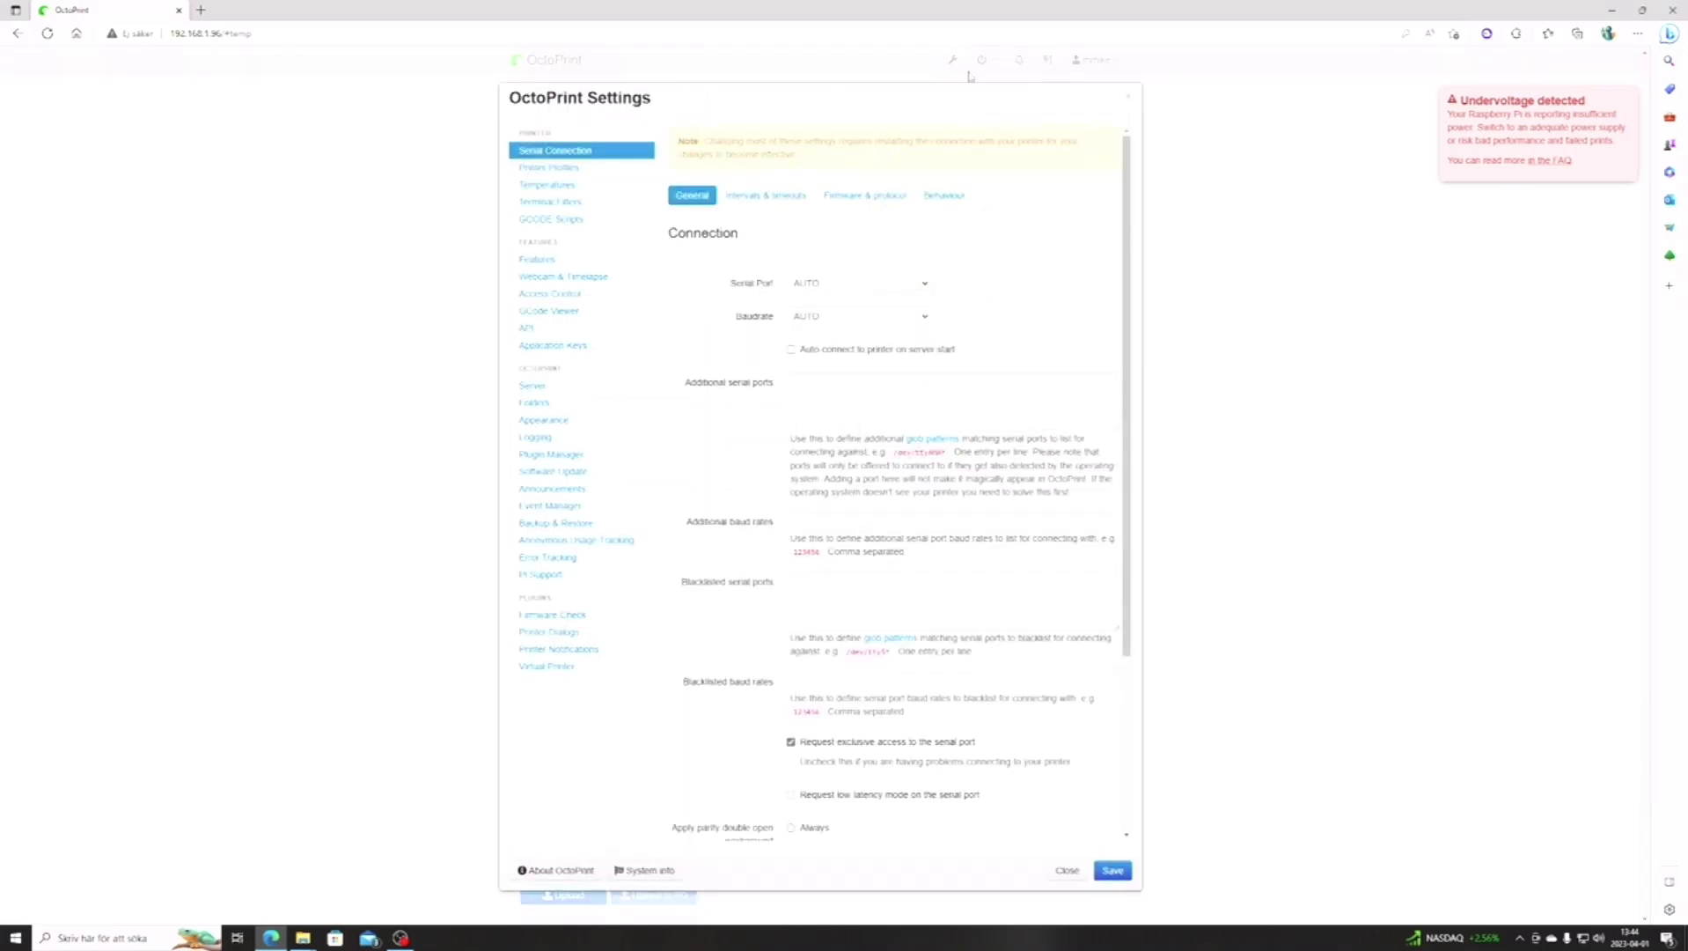
{"action": "left_click", "coordinate": [543, 455]}
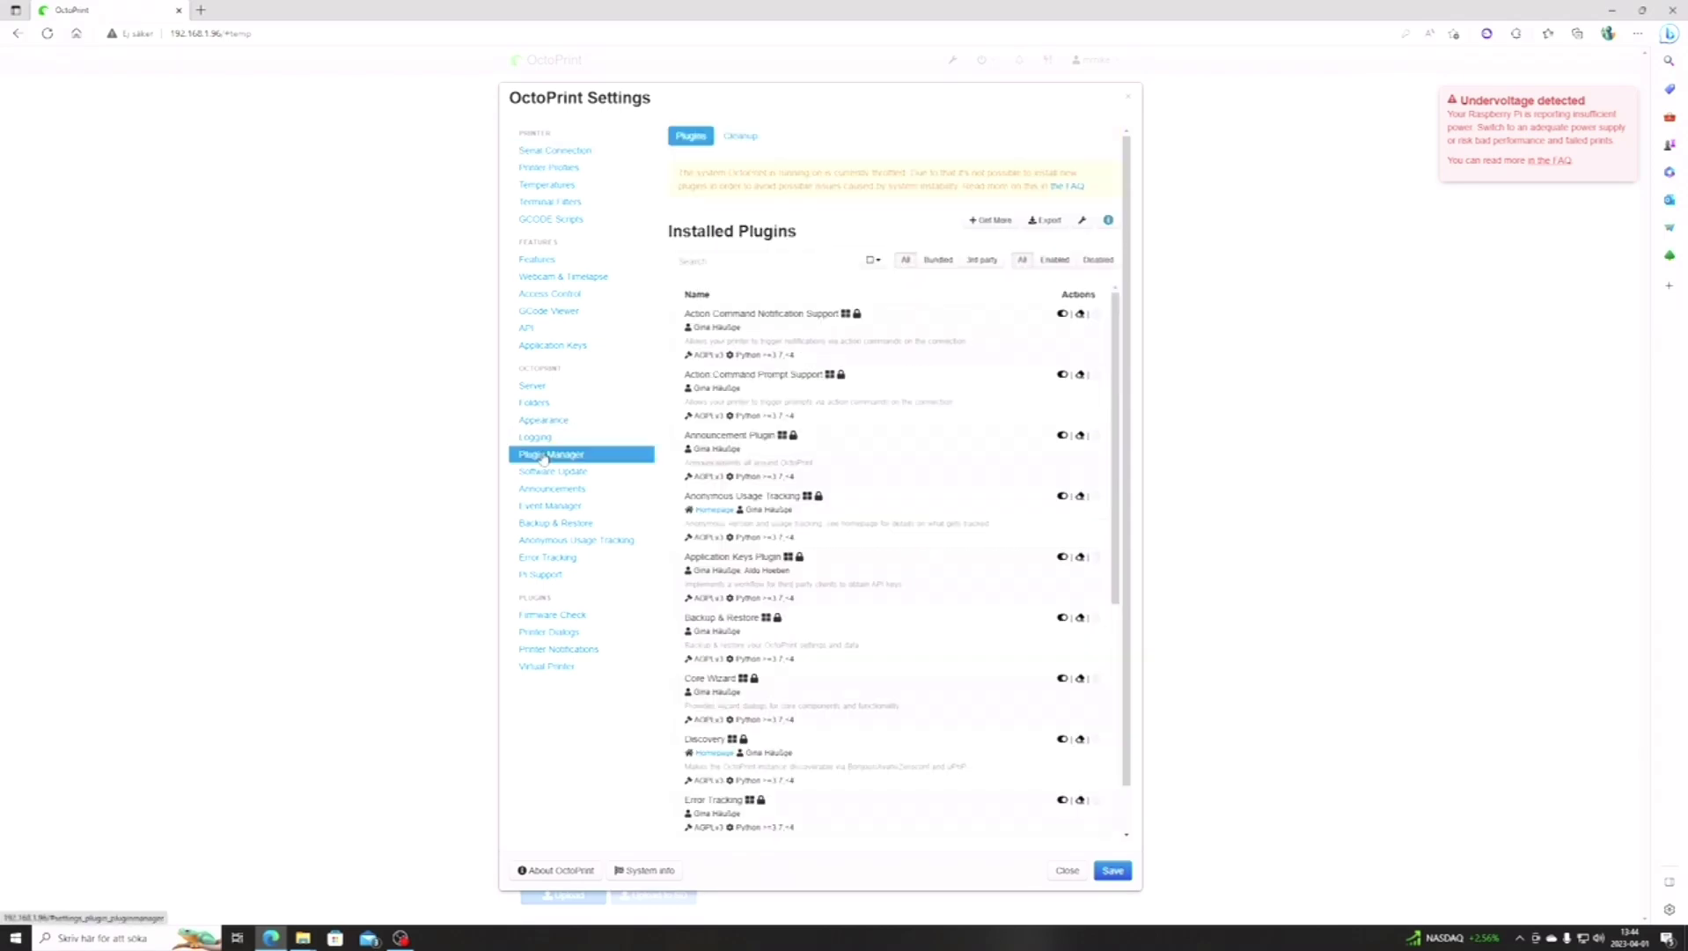
{"action": "left_click", "coordinate": [990, 220]}
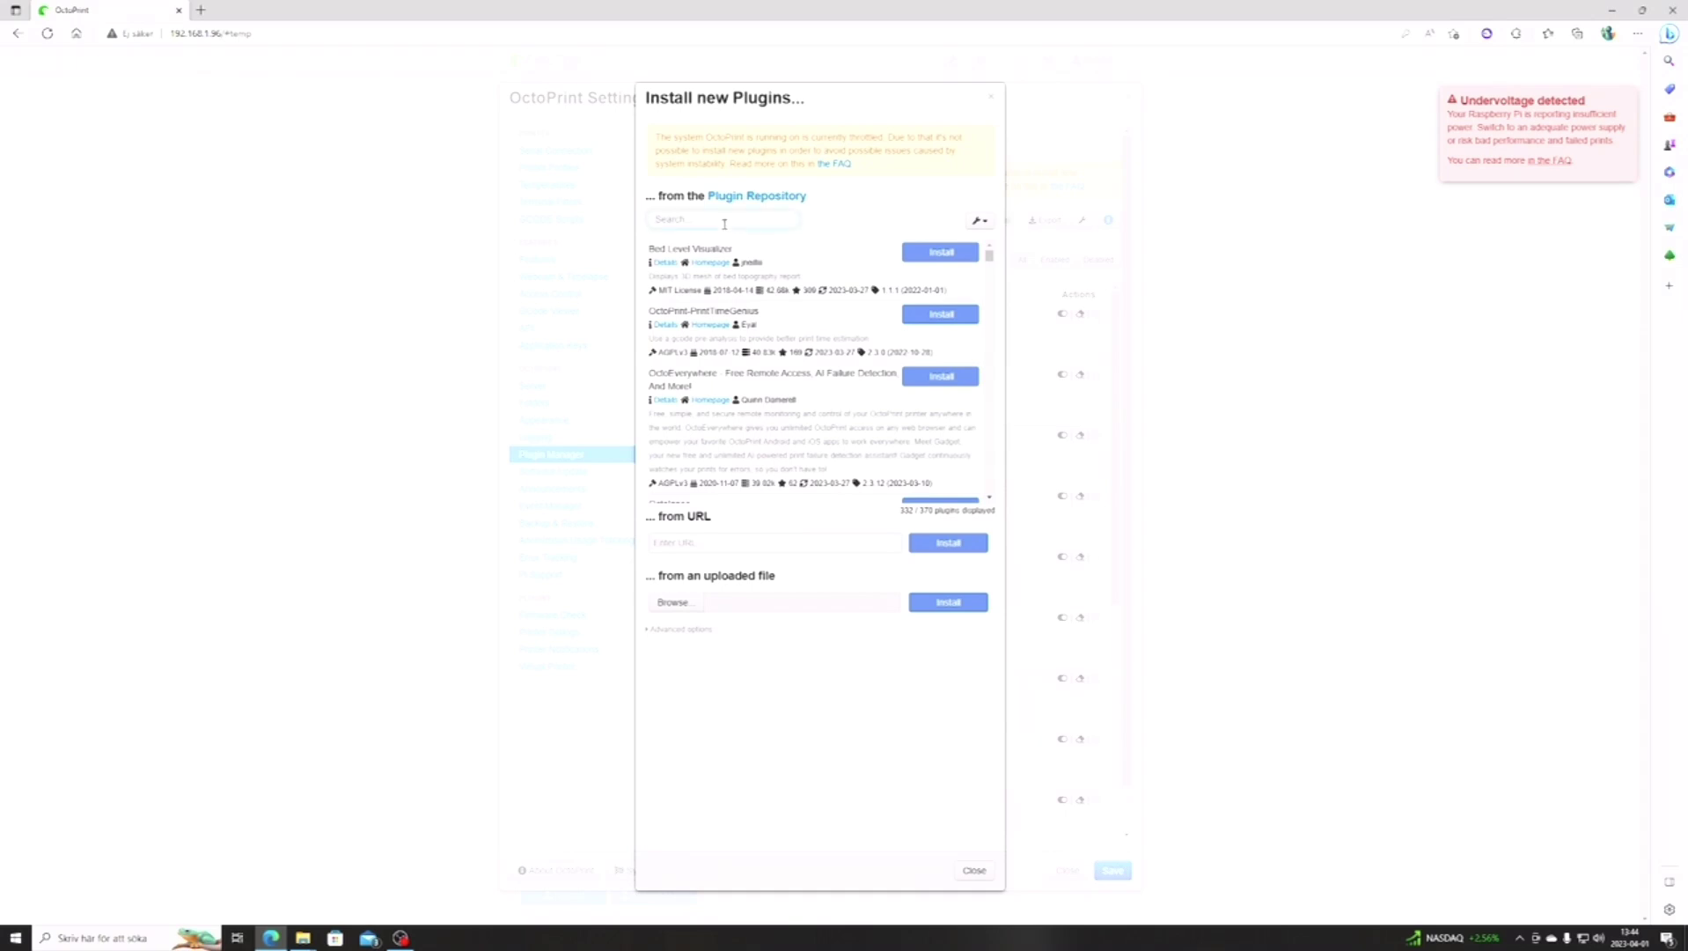
{"action": "type", "text": "octo"}
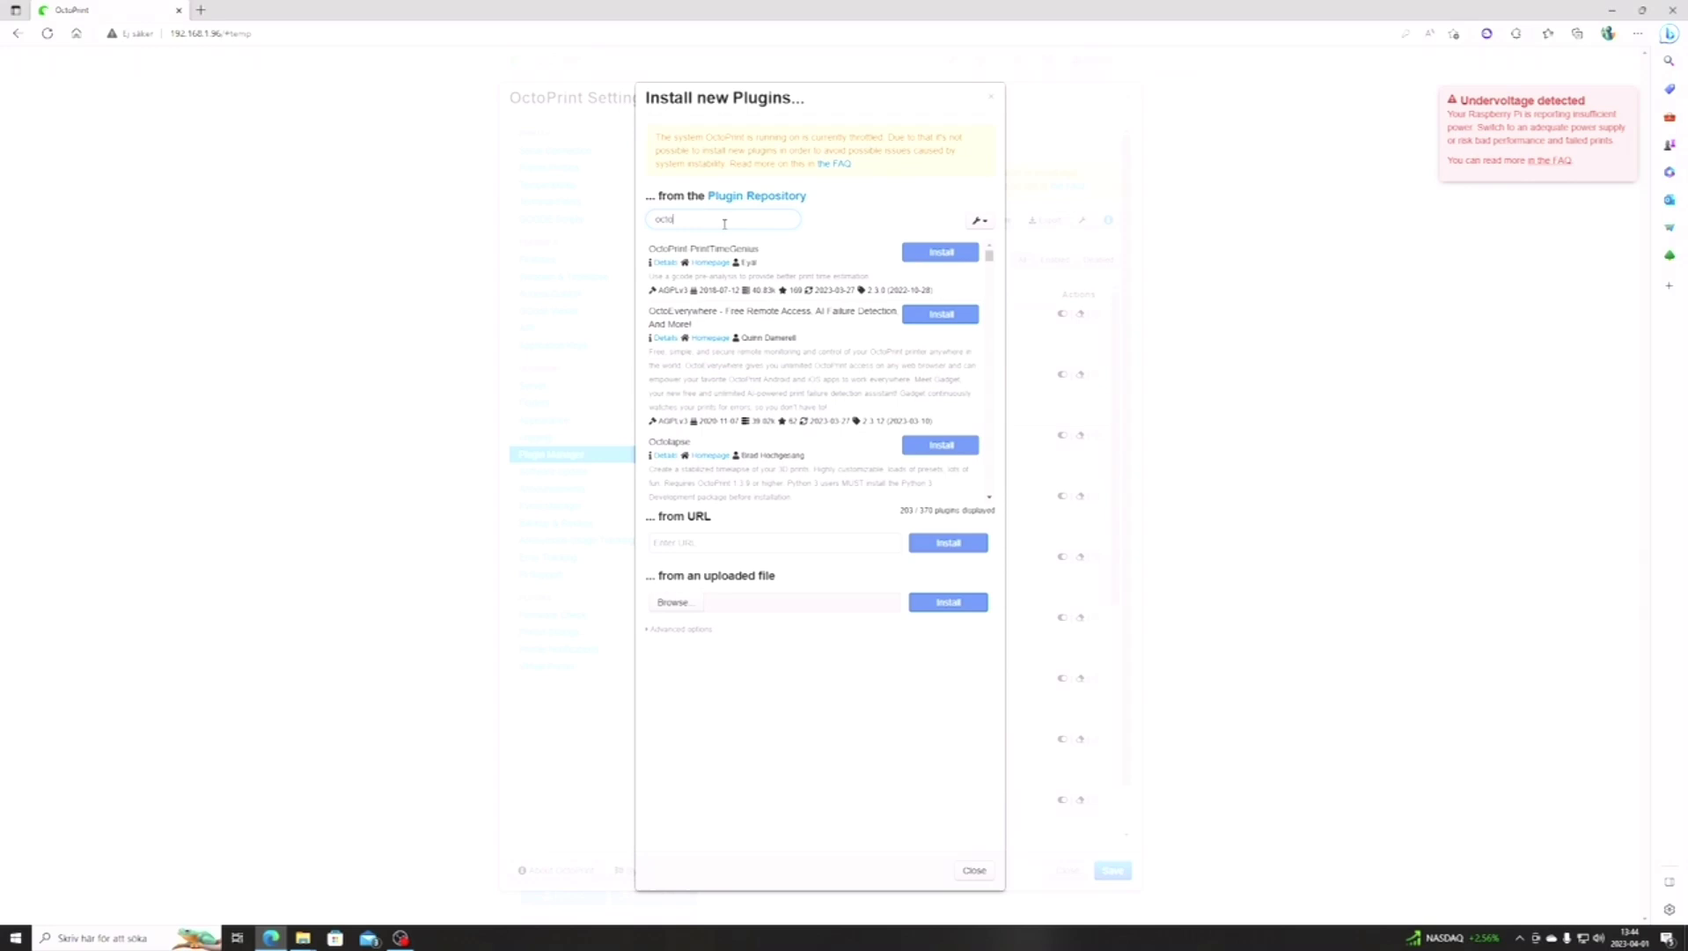
{"action": "type", "text": "l"}
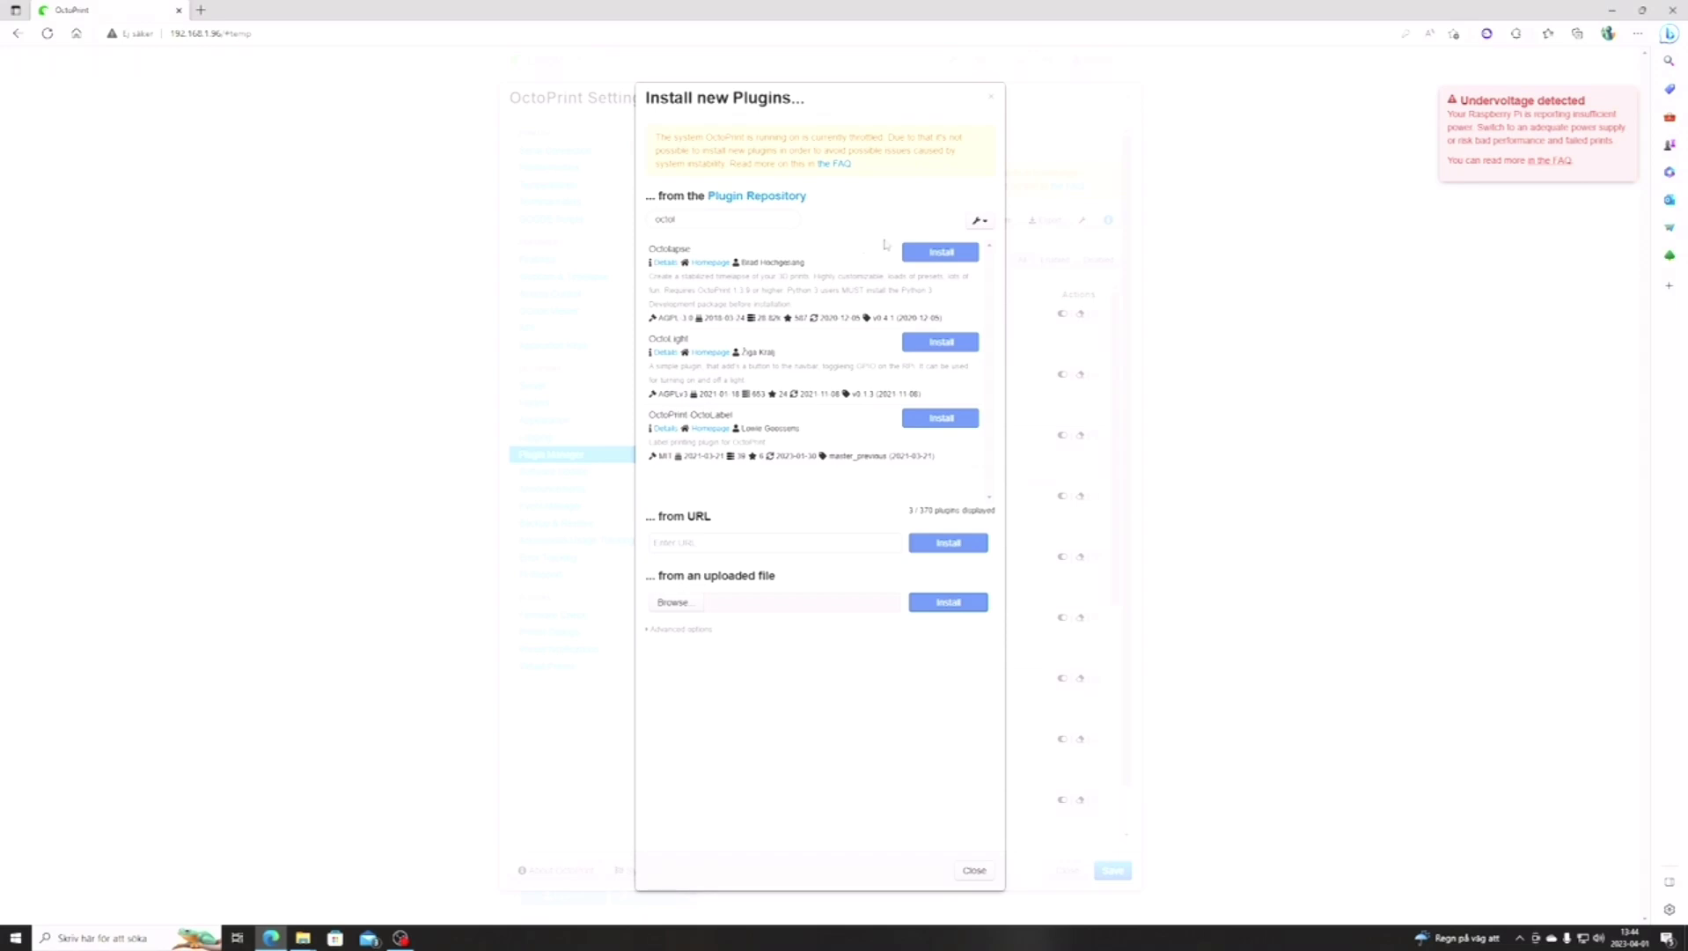
{"action": "left_click", "coordinate": [834, 164]}
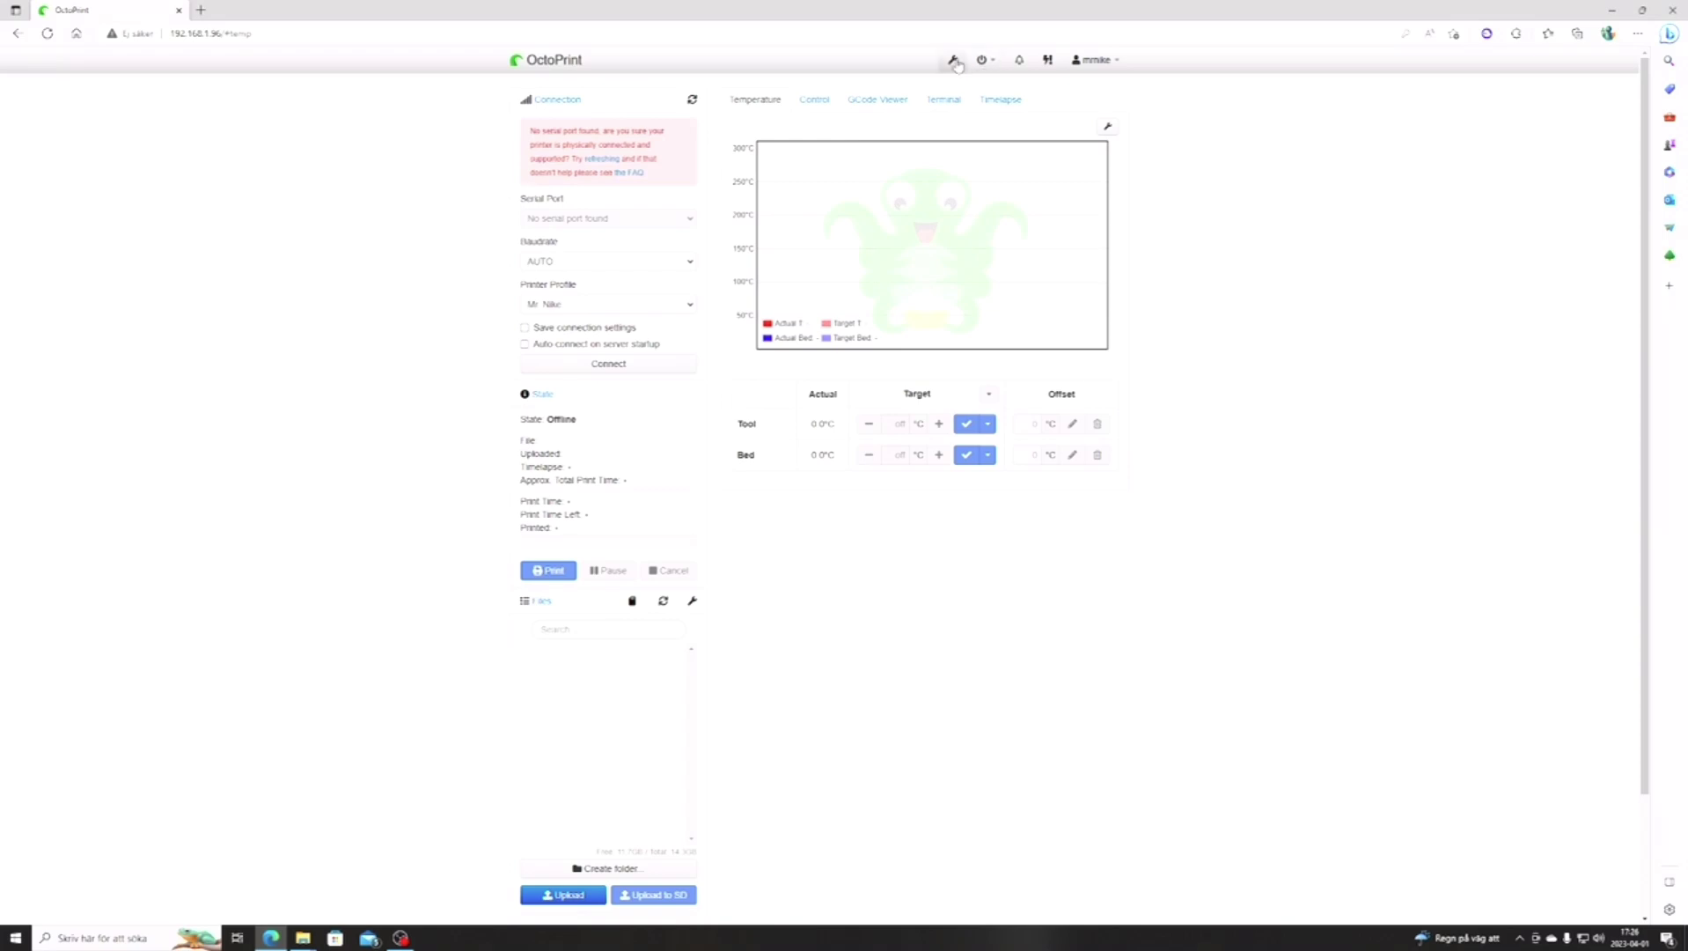
- Search the plugin repository for "octola" from the Plugin Manager's plugin installation dialog
{"action": "left_click", "coordinate": [952, 60]}
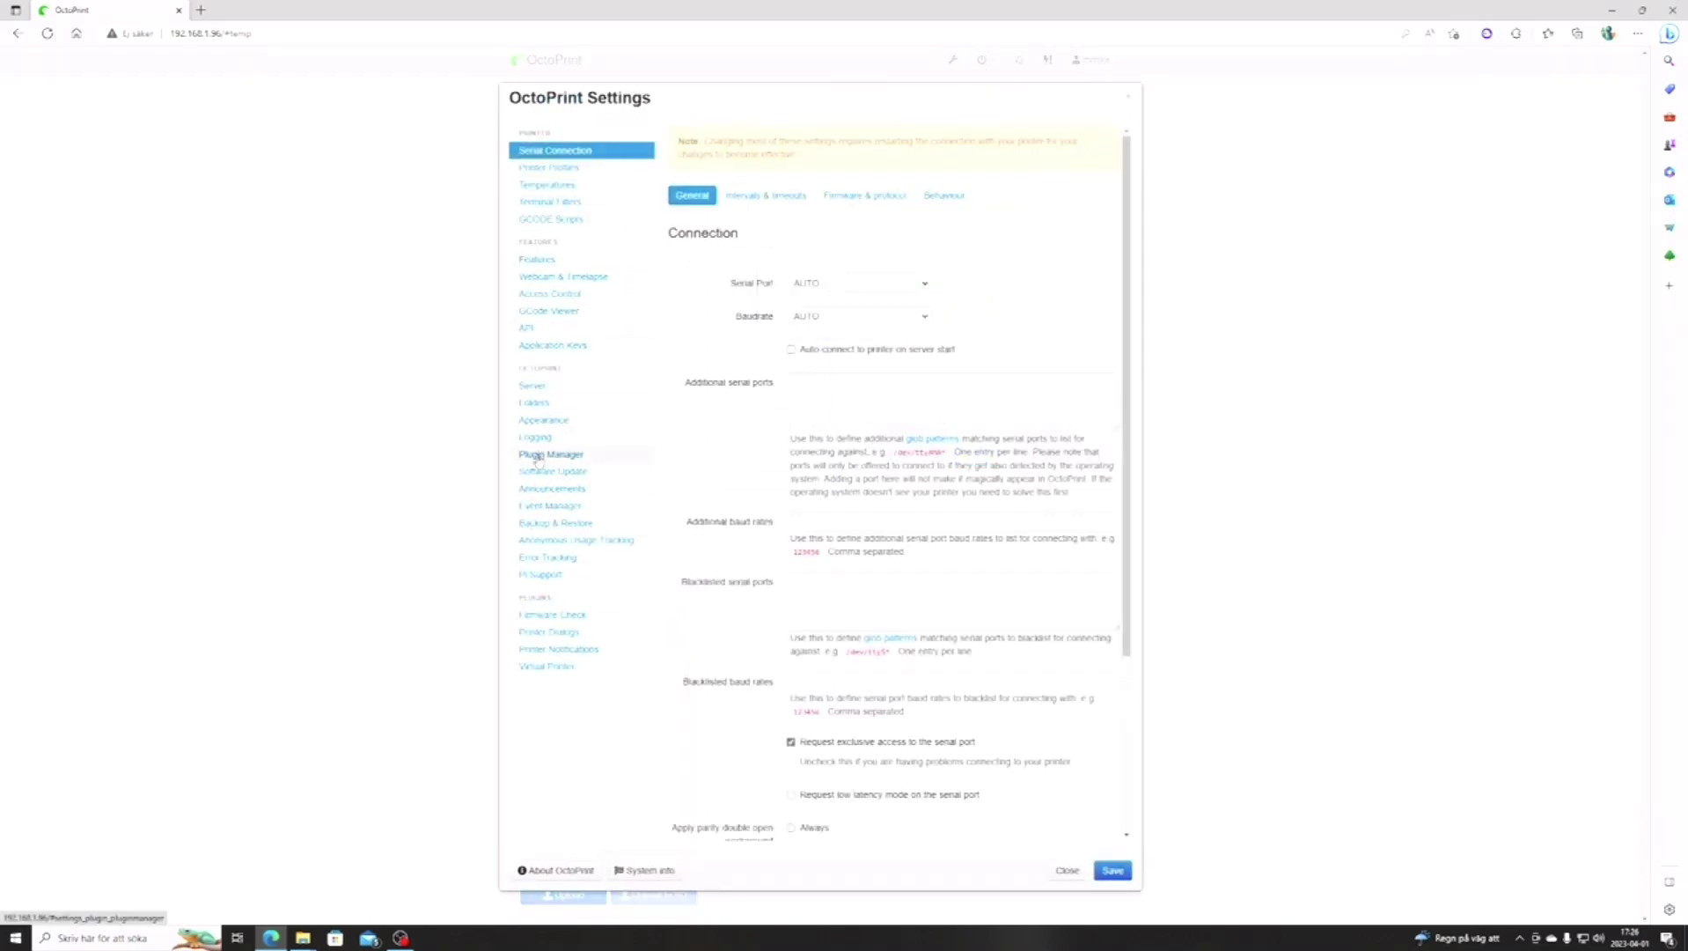
{"action": "left_click", "coordinate": [552, 454]}
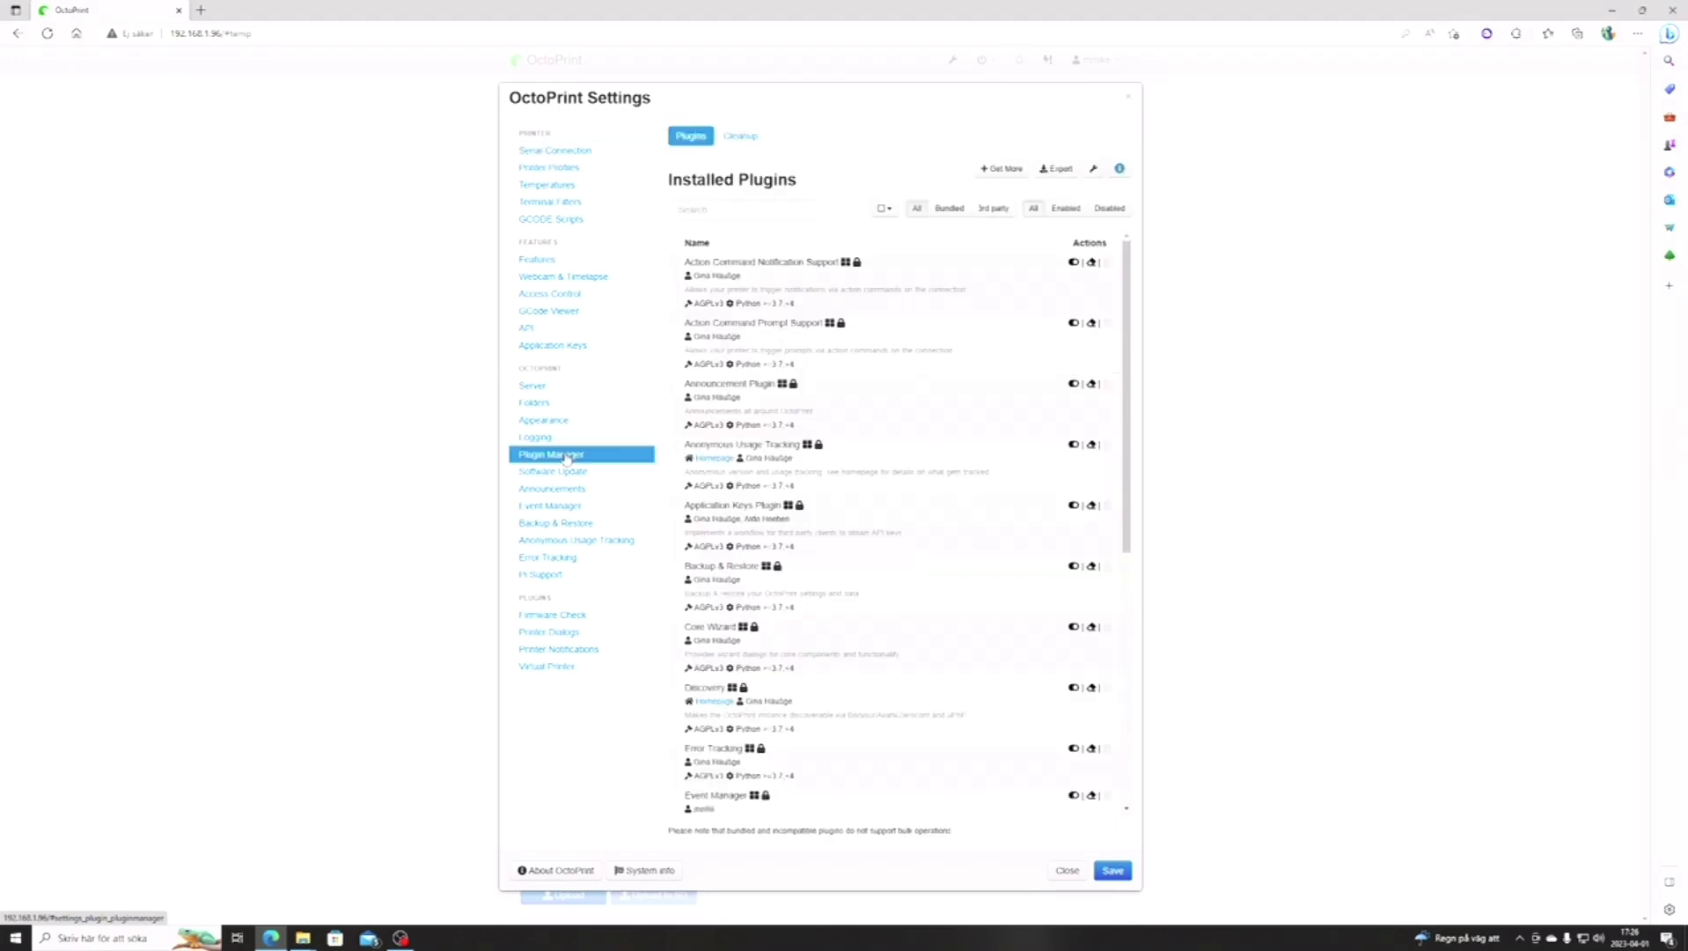
{"action": "left_click", "coordinate": [1009, 169]}
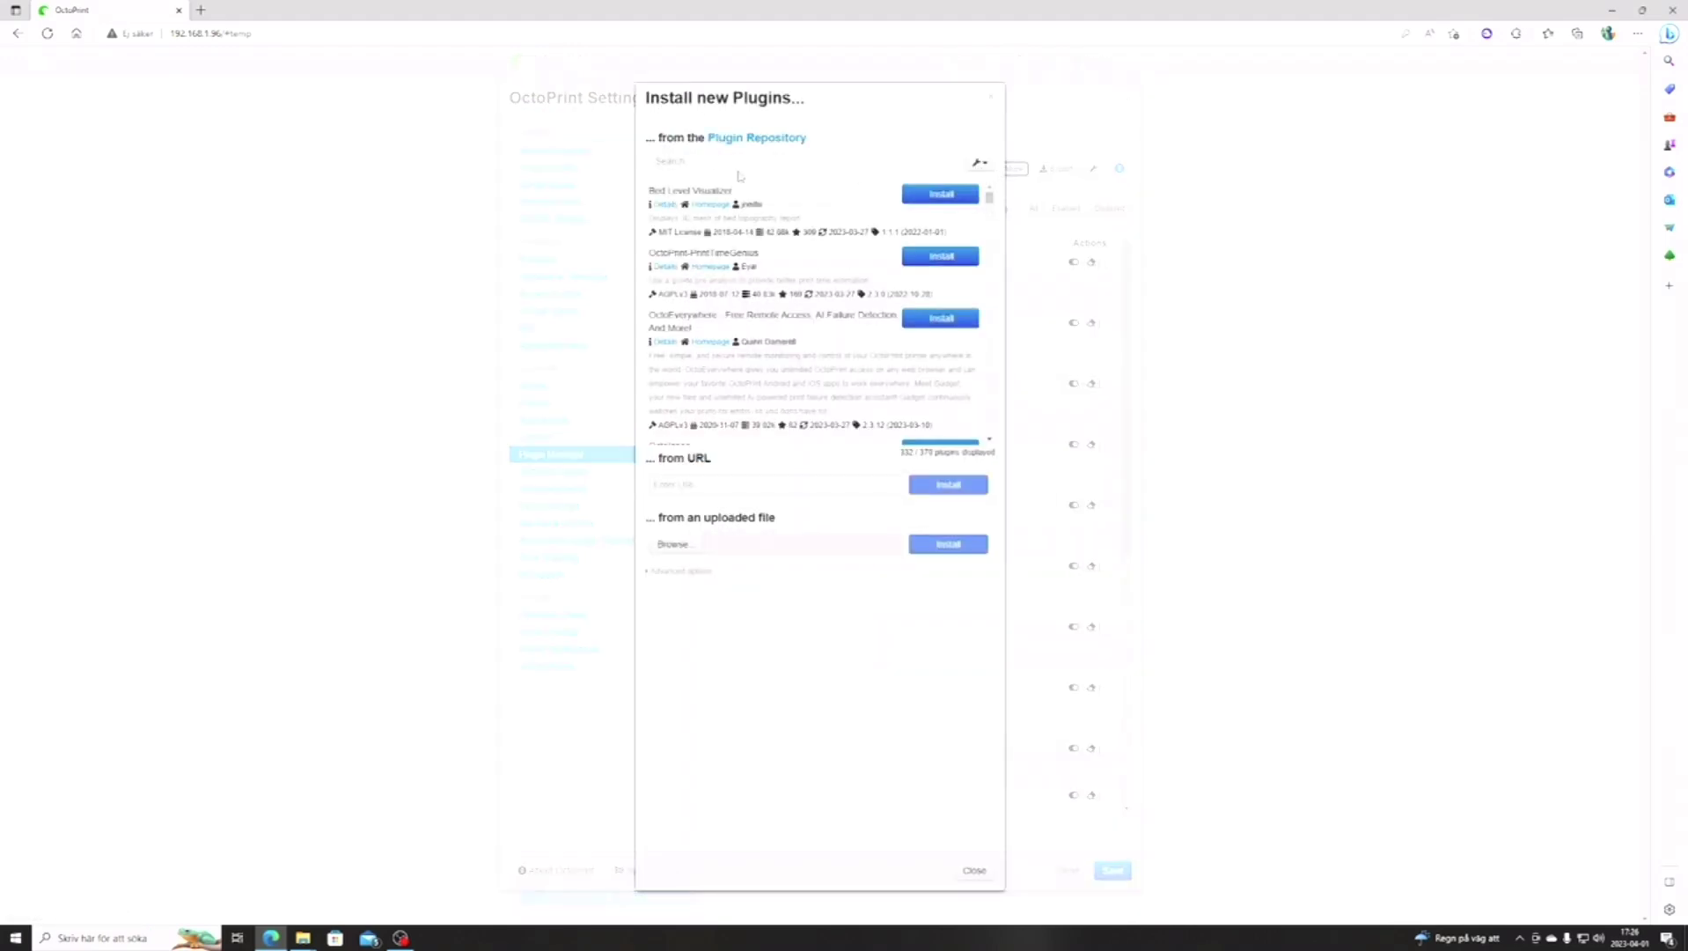
{"action": "left_click", "coordinate": [705, 163]}
{"action": "type", "text": "octo"}
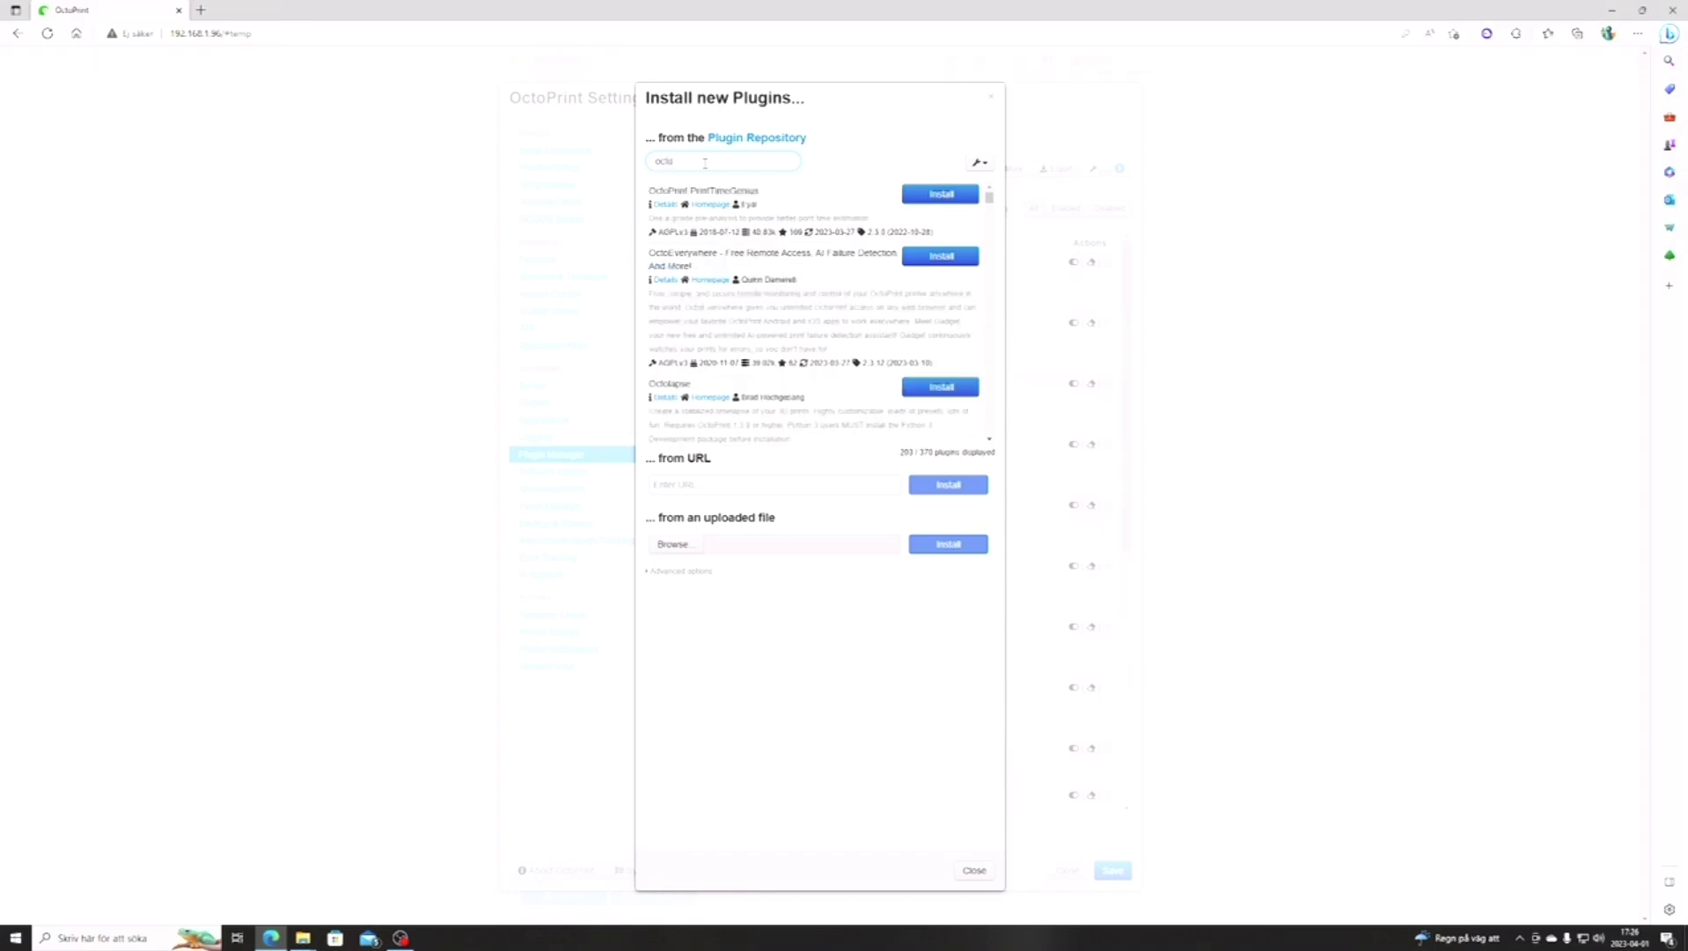
{"action": "type", "text": "ls"}
{"action": "key", "text": "BackSpace"}
{"action": "type", "text": "a"}
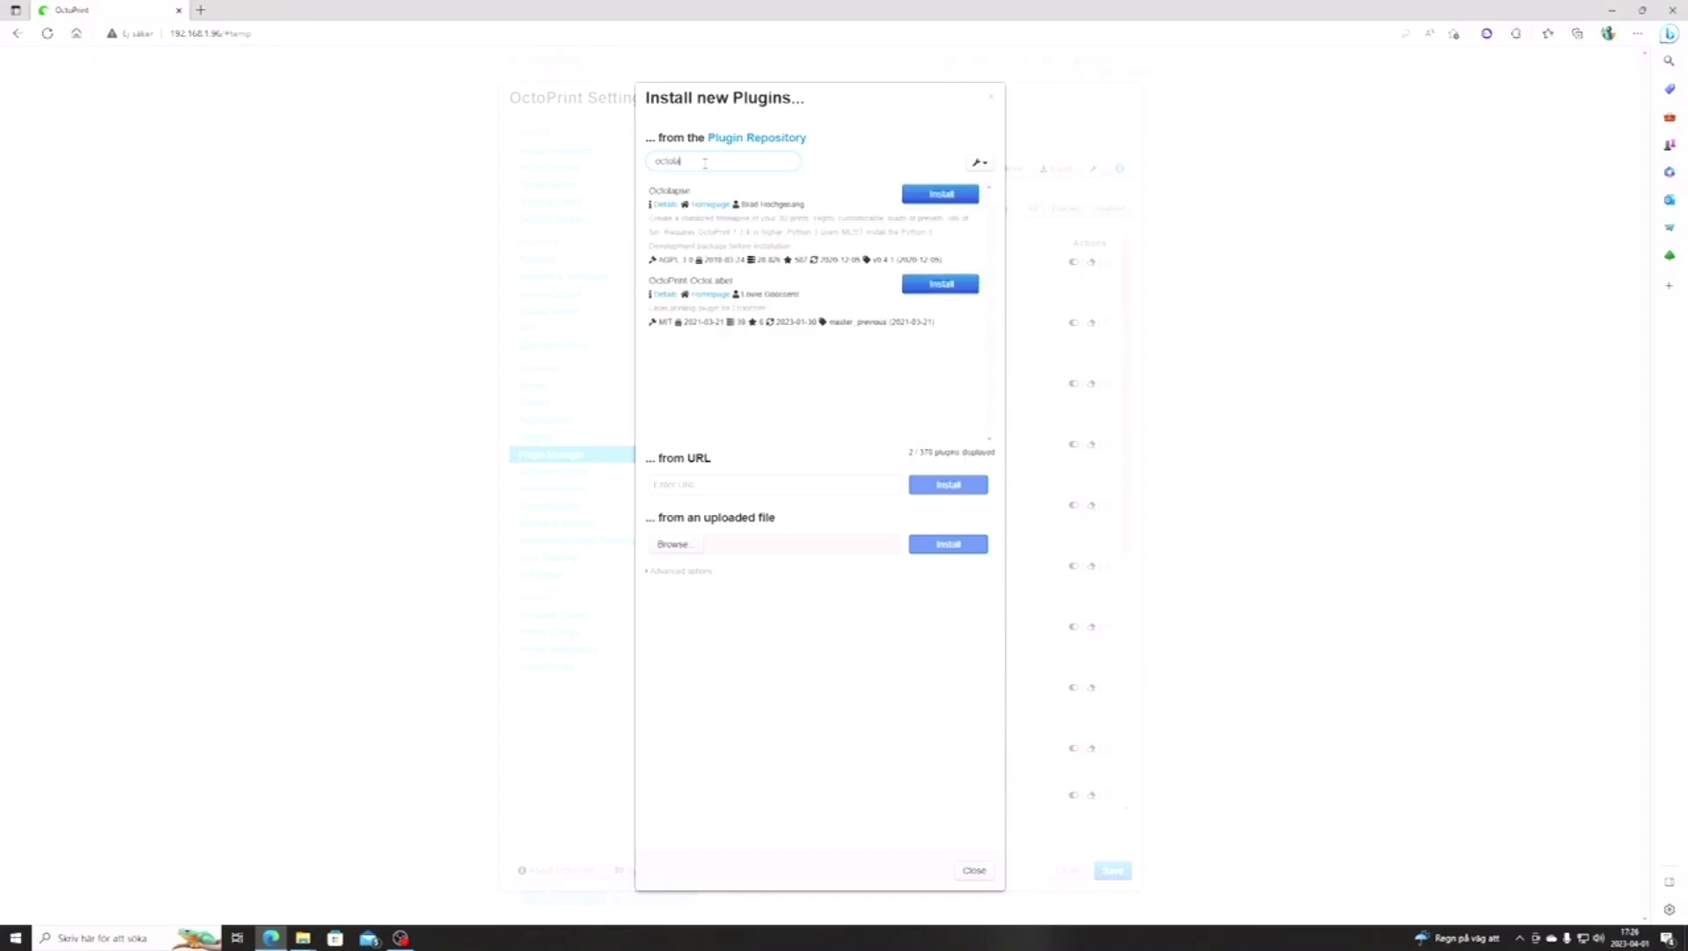
- Install the Octolapse plugin and restart the OctoPrint server to apply it
{"action": "left_click", "coordinate": [938, 195]}
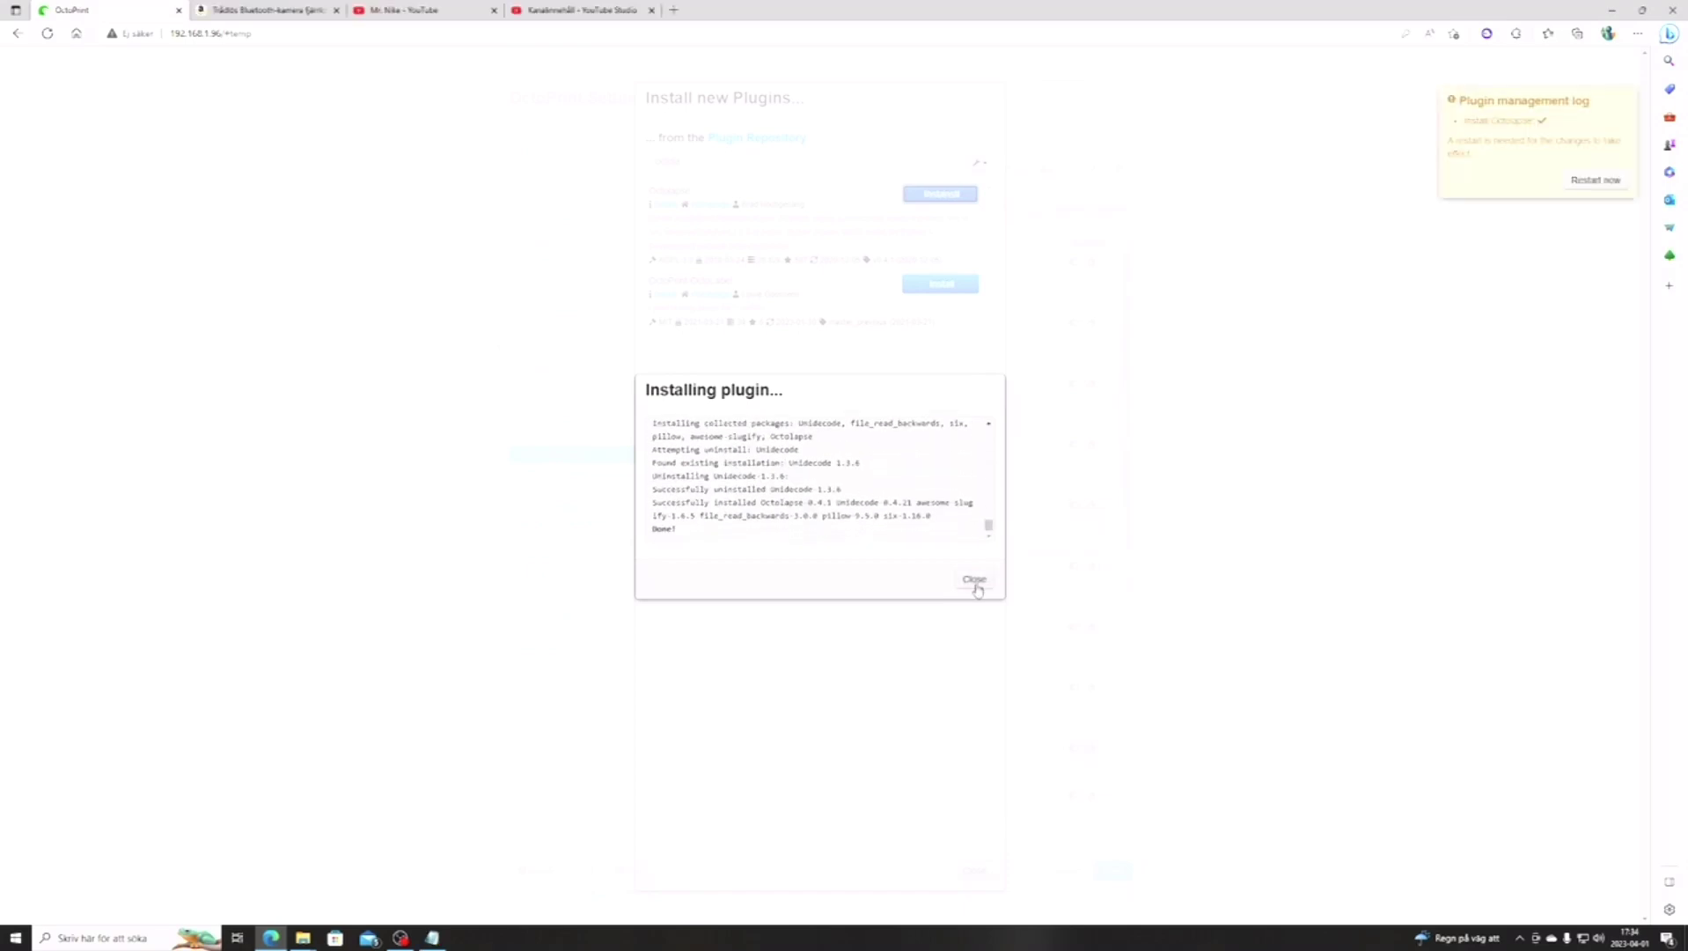
{"action": "left_click", "coordinate": [974, 580]}
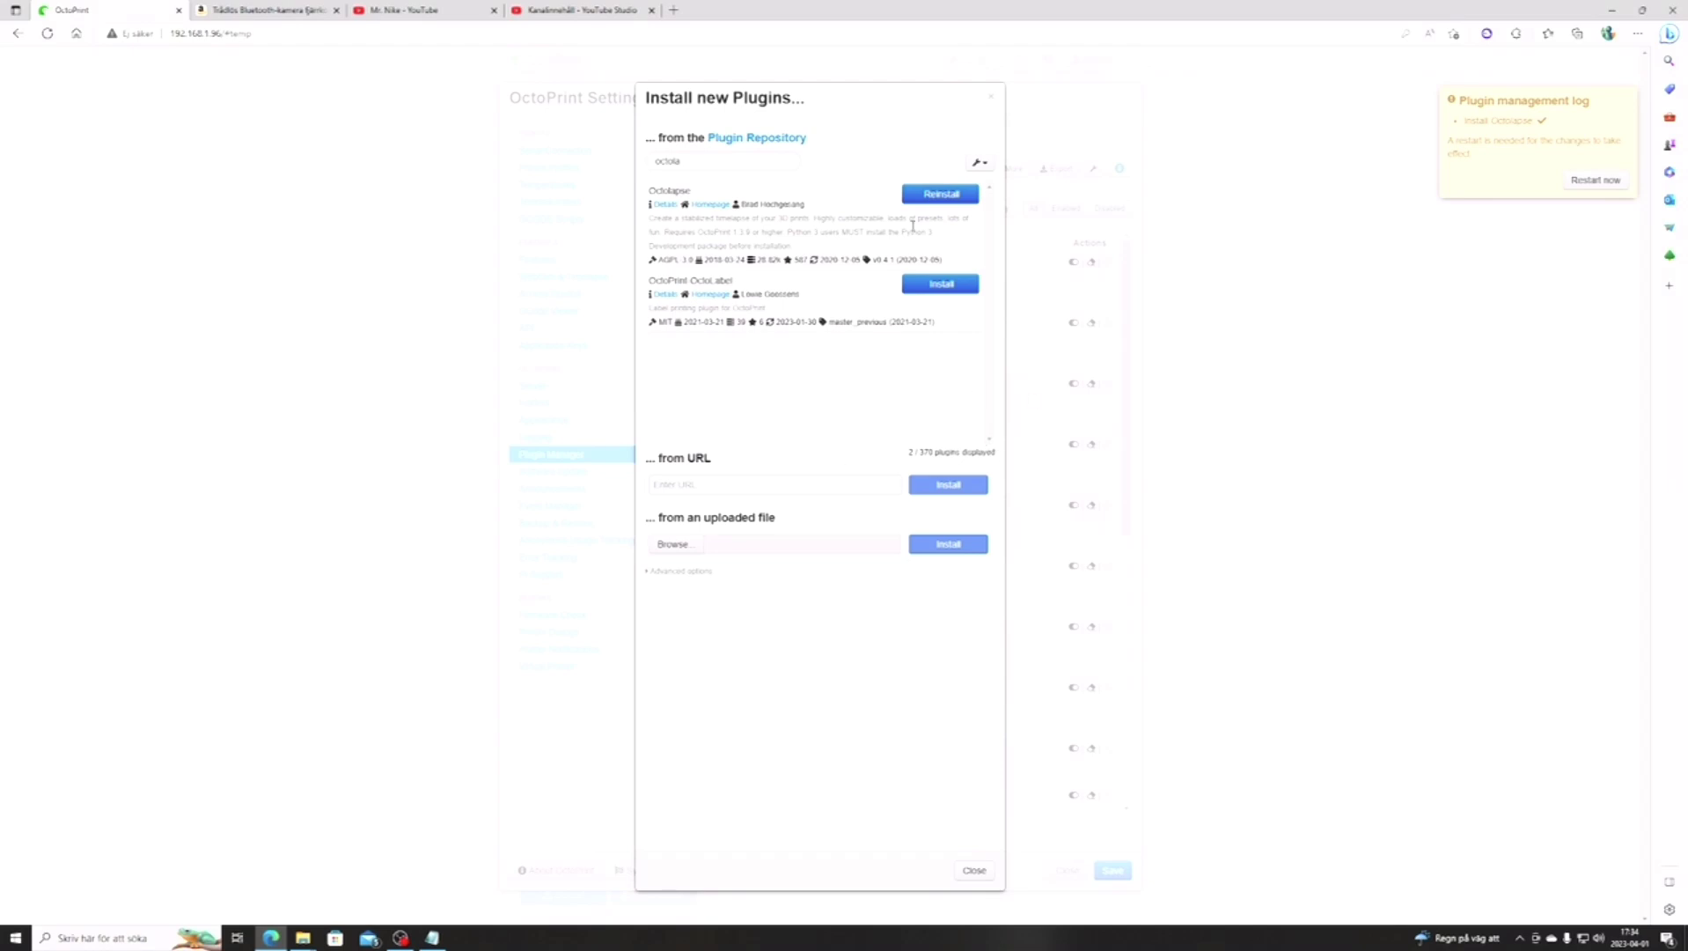
{"action": "left_click", "coordinate": [992, 101]}
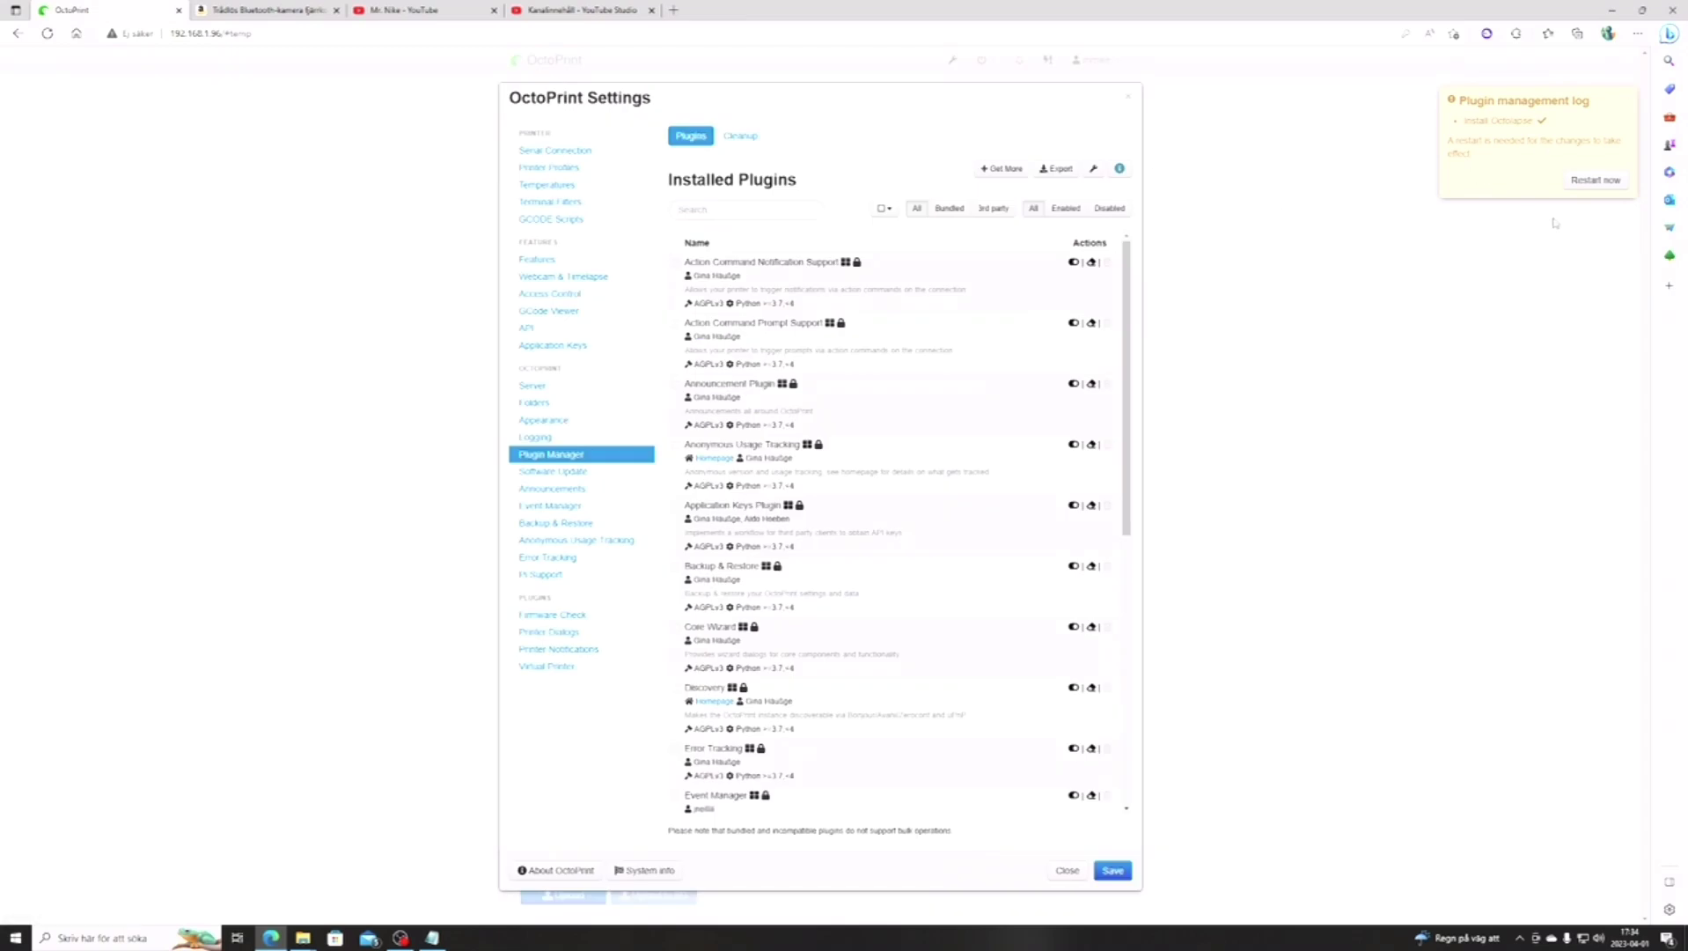
{"action": "left_click", "coordinate": [1593, 180]}
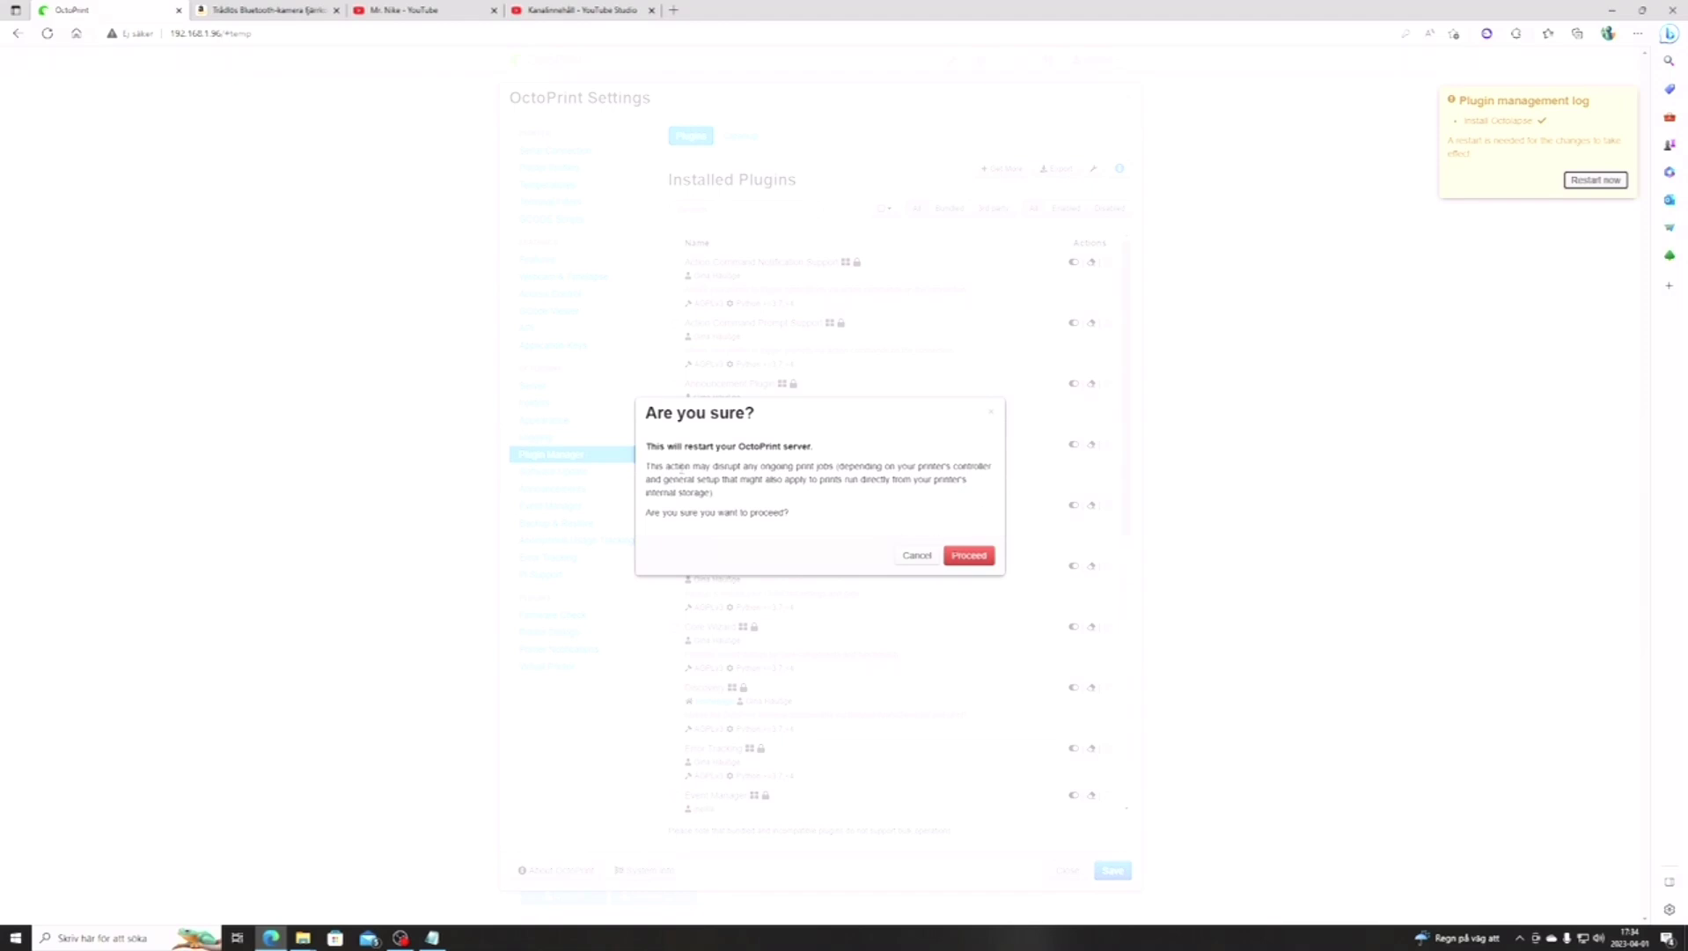
{"action": "left_click", "coordinate": [968, 554]}
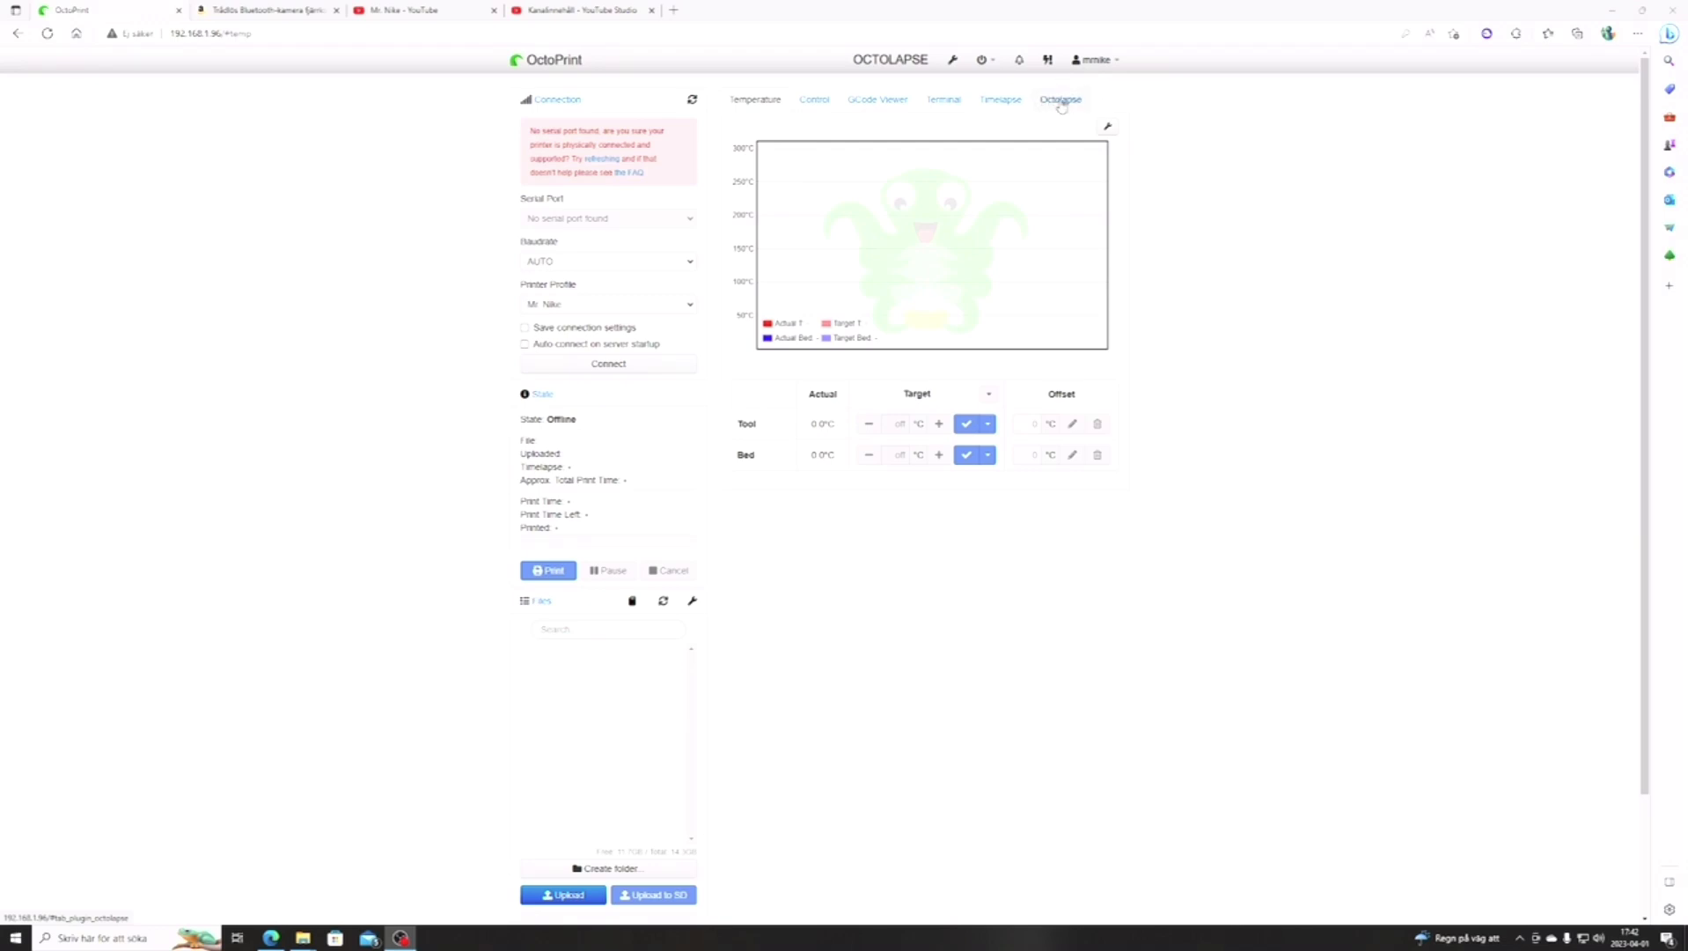
- Start a new printer profile in Octolapse's current run configuration
{"action": "left_click", "coordinate": [1061, 102]}
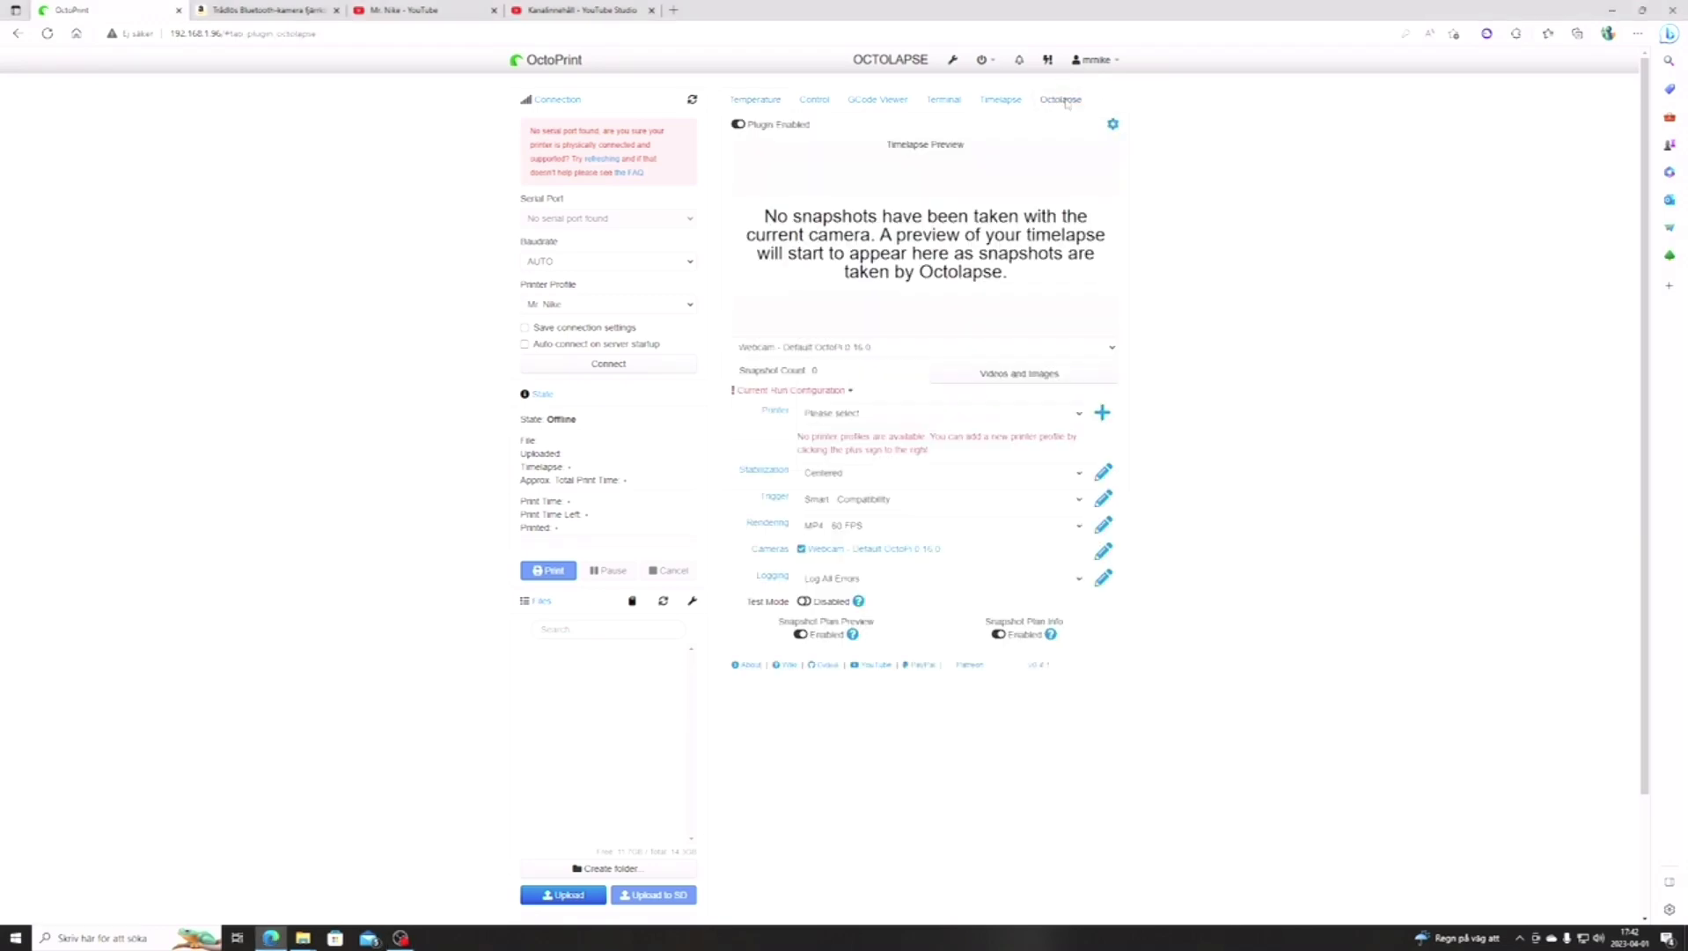
{"action": "left_click", "coordinate": [1107, 418]}
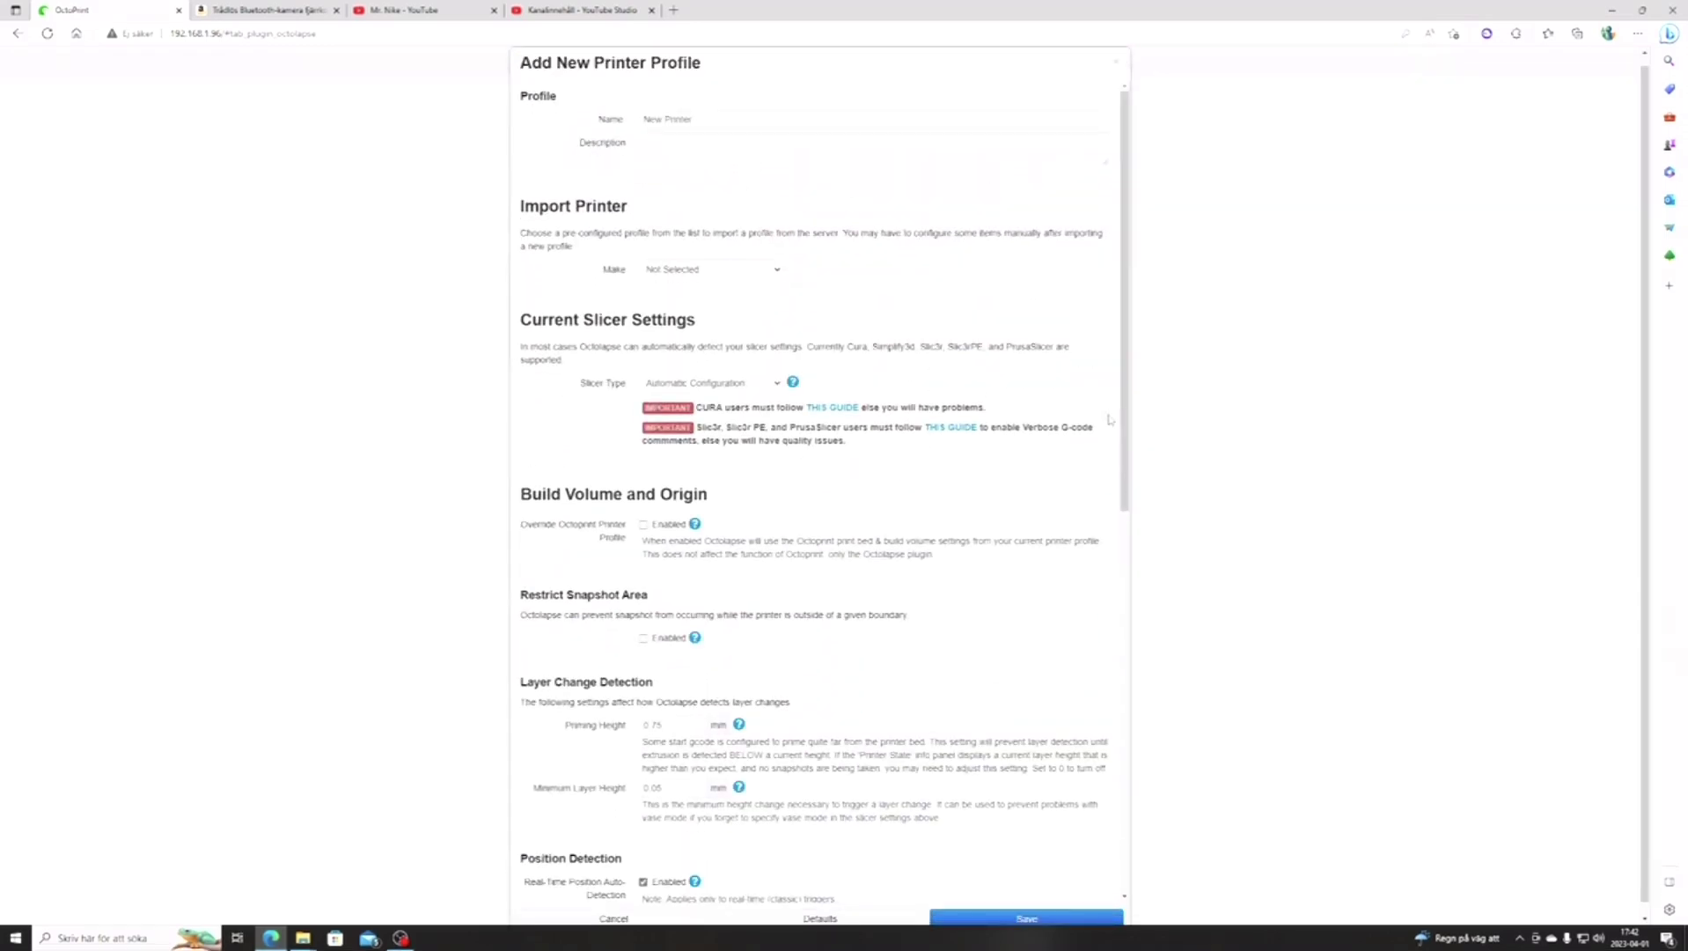
- Name the new printer profile with the owner's nickname and describe it as "Creality Ender 3 Pro"
{"action": "left_click_drag", "start_coordinate": [705, 112], "coordinate": [641, 120]}
{"action": "type", "text": "Mr N"}
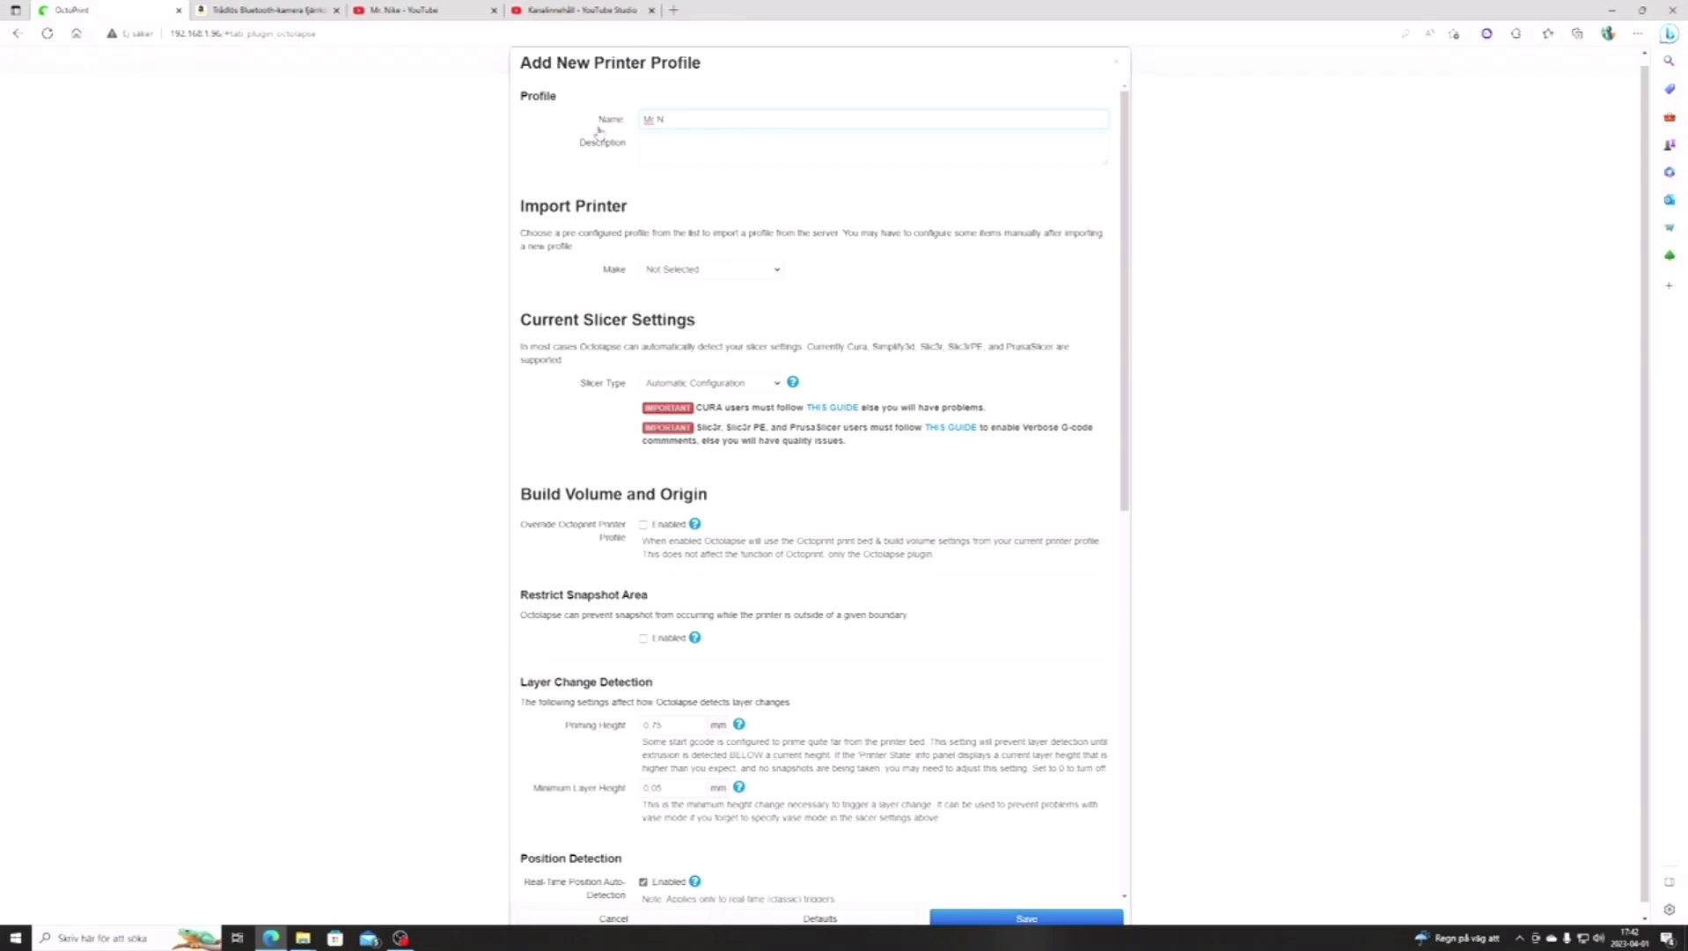
{"action": "type", "text": "ike"}
{"action": "left_click", "coordinate": [677, 150]}
{"action": "type", "text": "Creality Ender 3 Pro"}
{"action": "key", "text": "BackSpace"}
{"action": "key", "text": "BackSpace"}
- Import the pre-configured Creality3d Ender 3 Pro profile and set its slicer type to Cura V4.2 and Above
{"action": "left_click", "coordinate": [765, 270]}
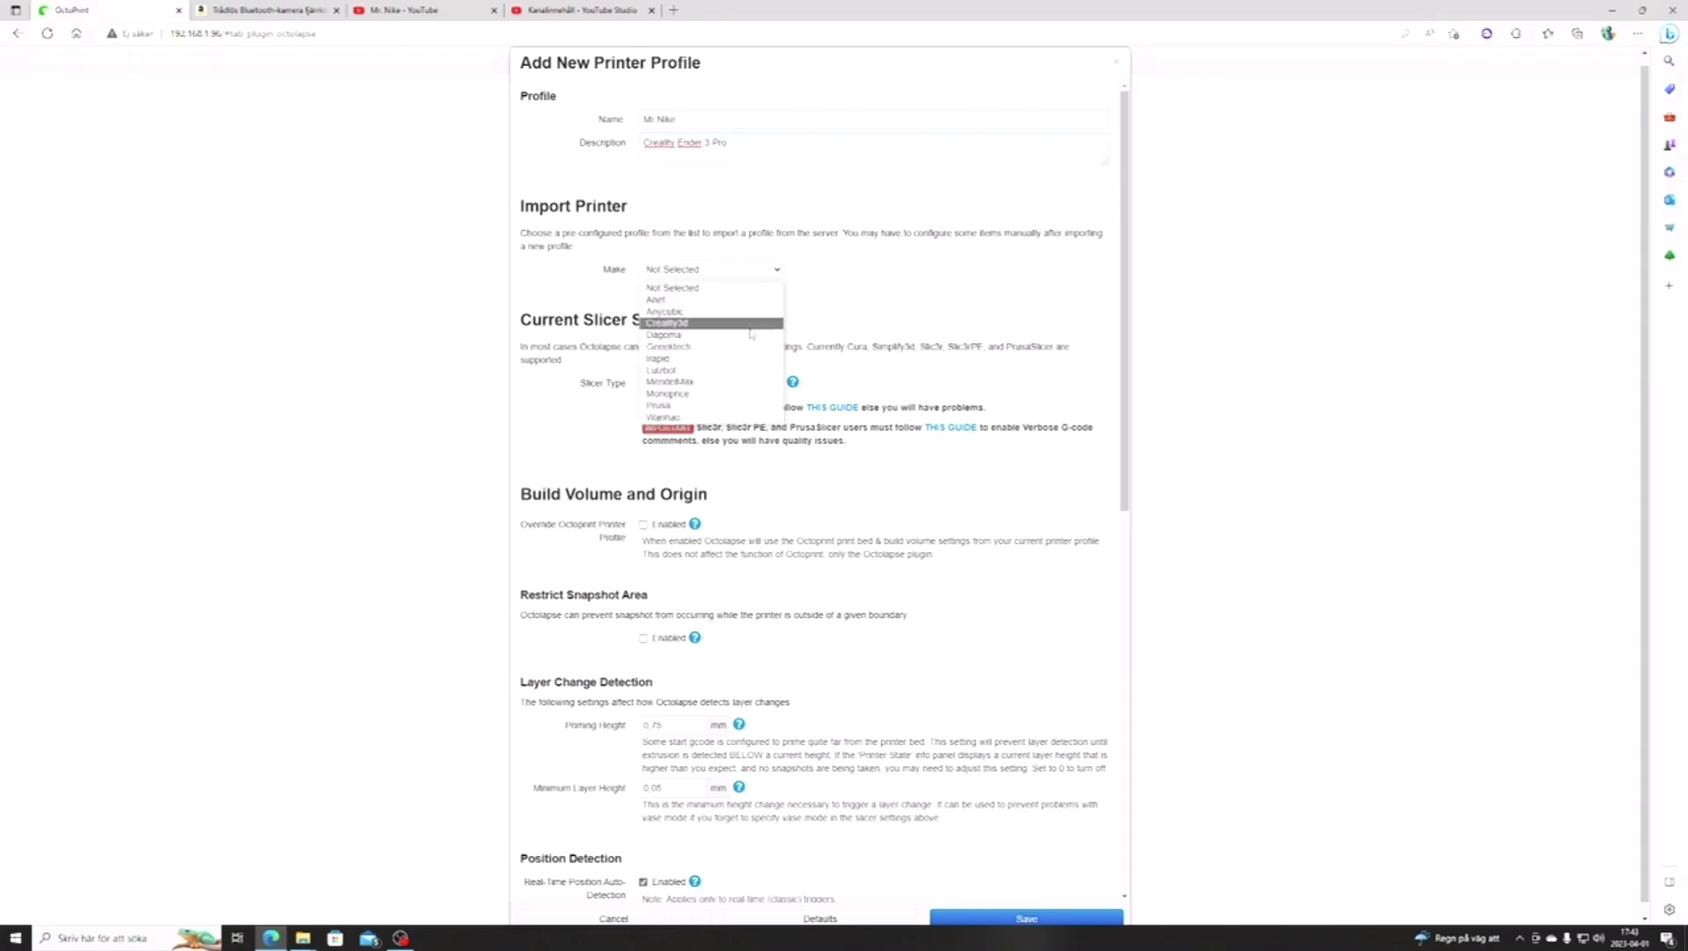
{"action": "left_click", "coordinate": [669, 323]}
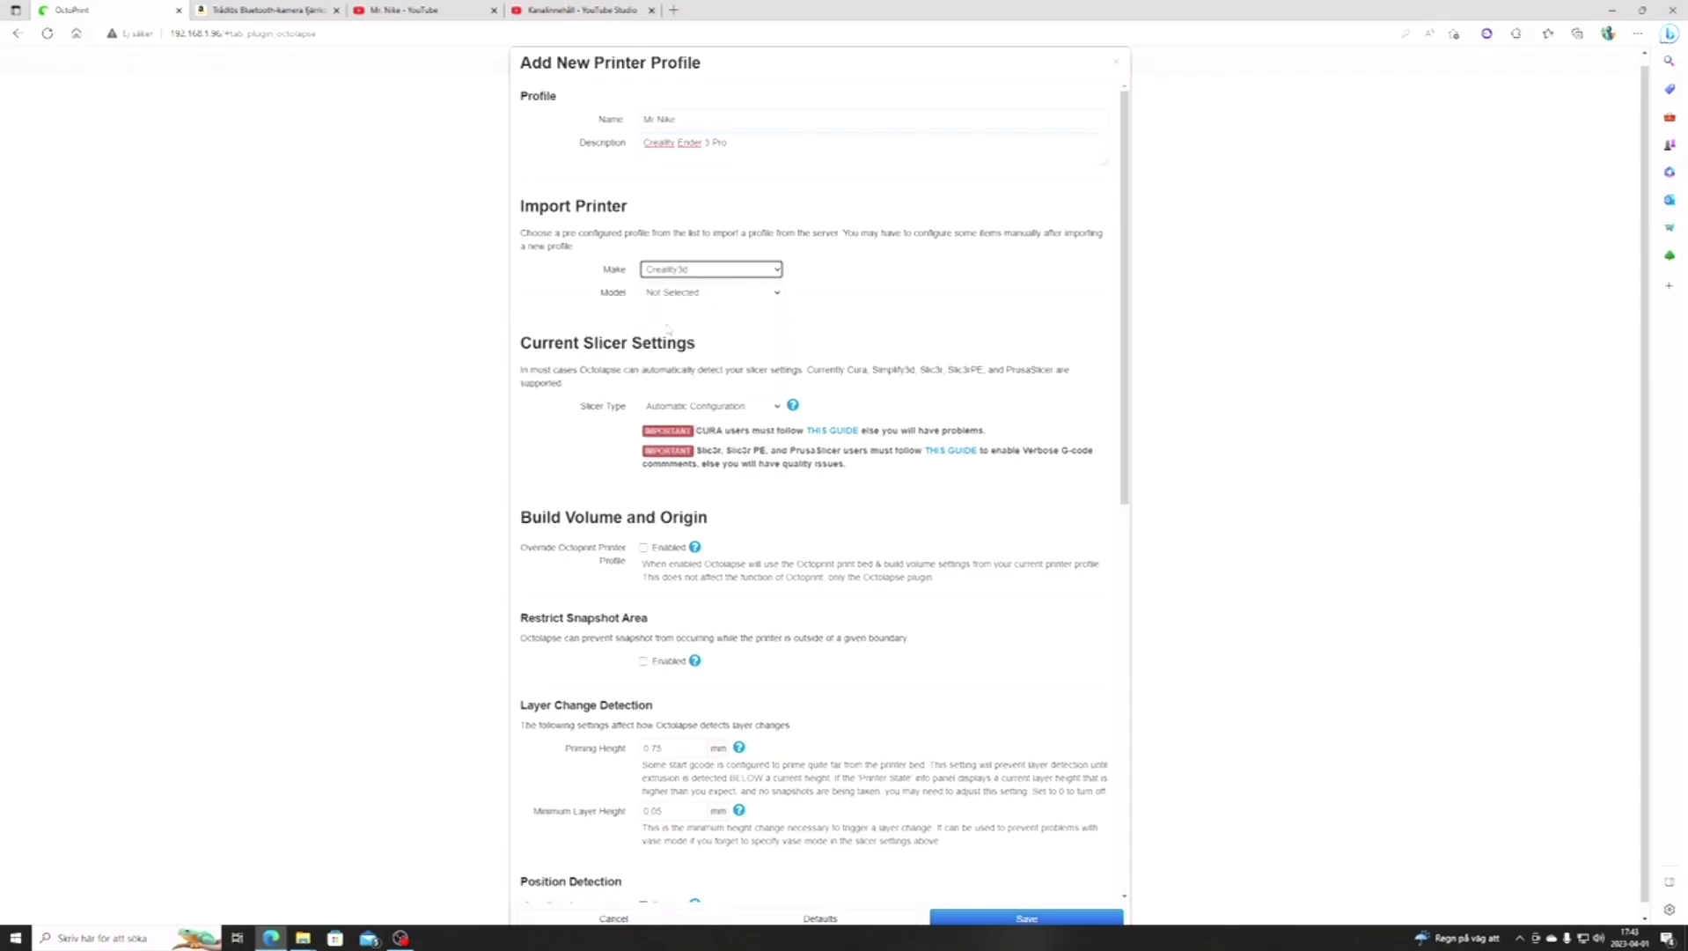
{"action": "left_click", "coordinate": [727, 293]}
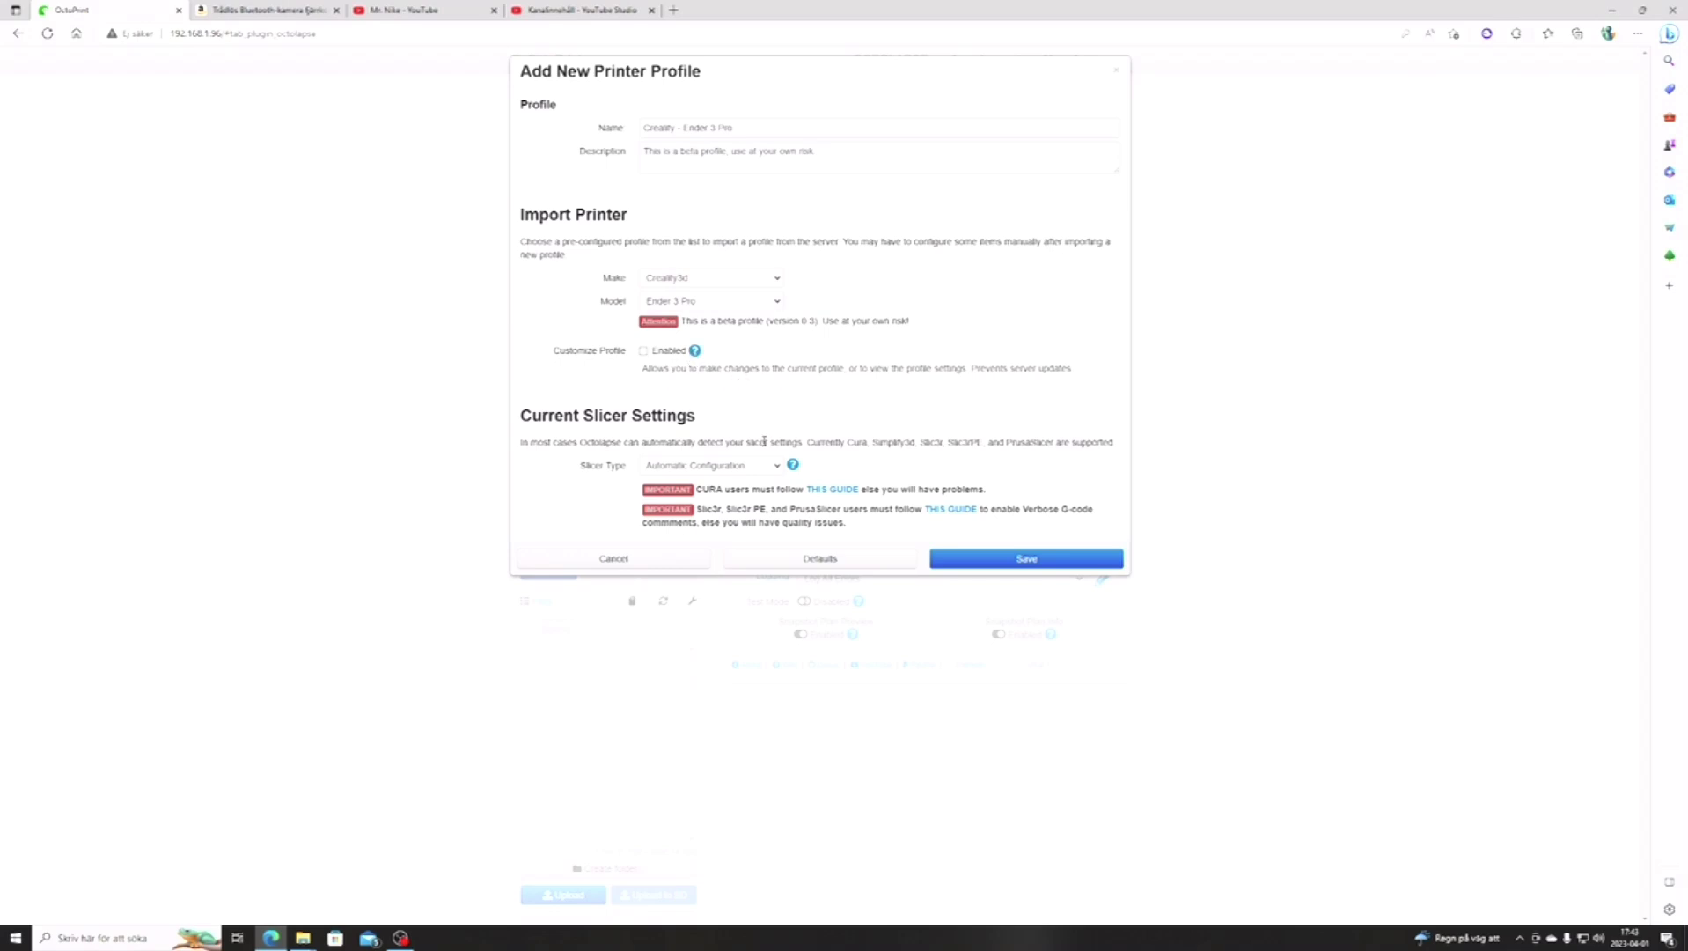
{"action": "left_click", "coordinate": [774, 466]}
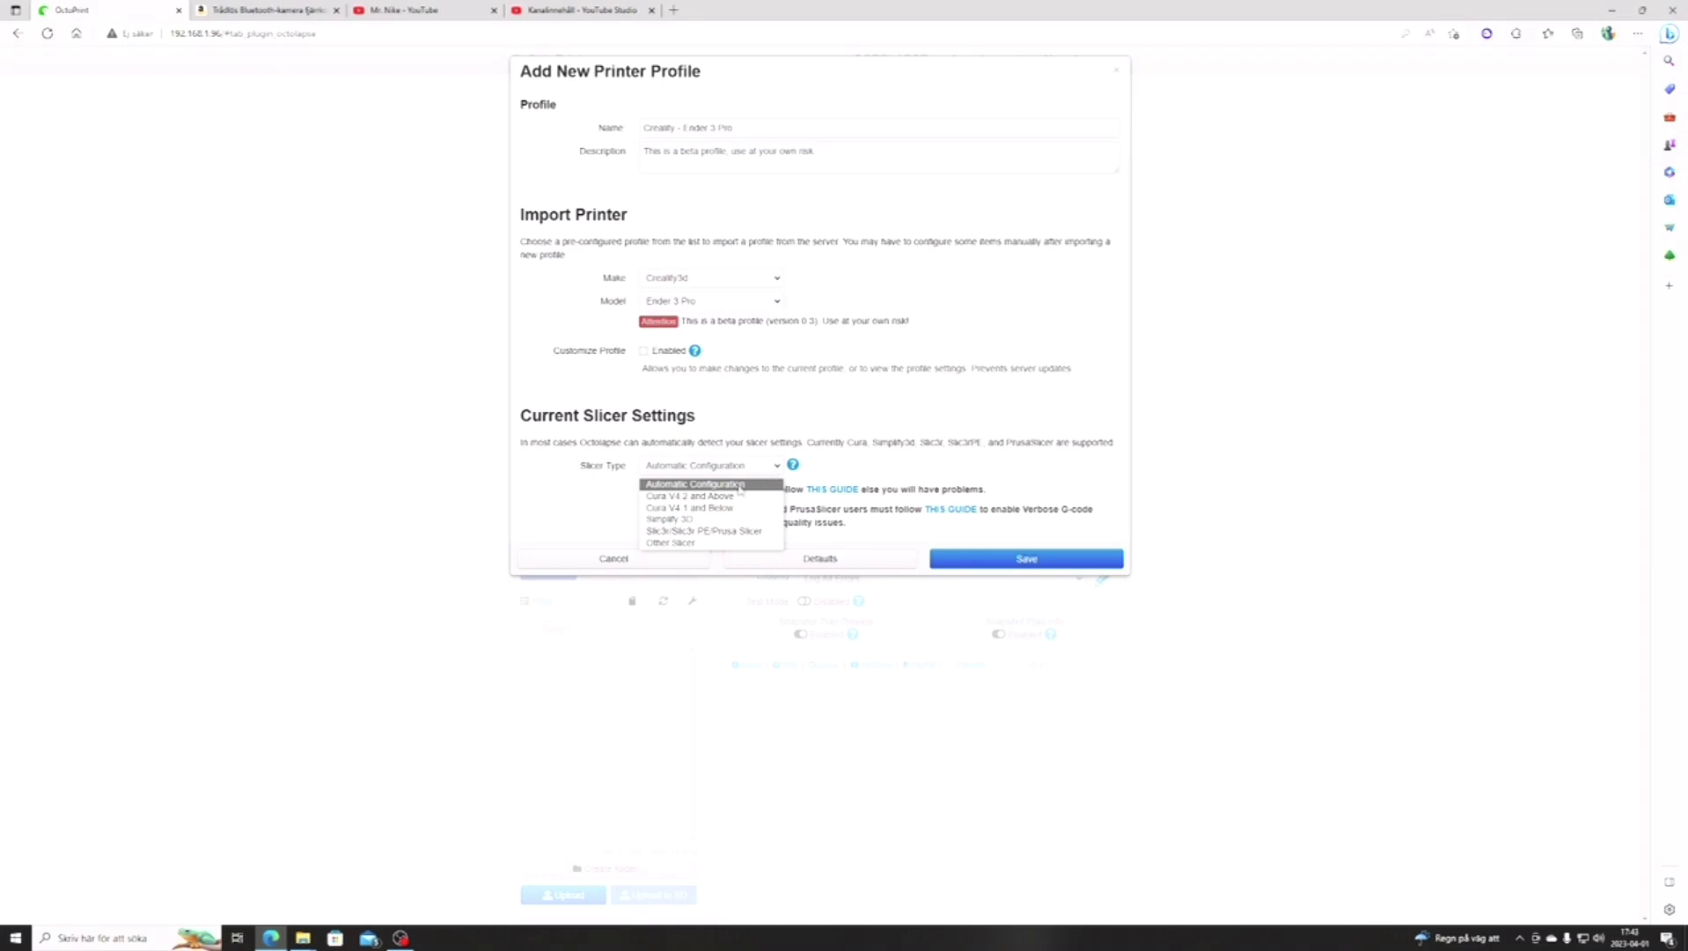
{"action": "left_click", "coordinate": [676, 496]}
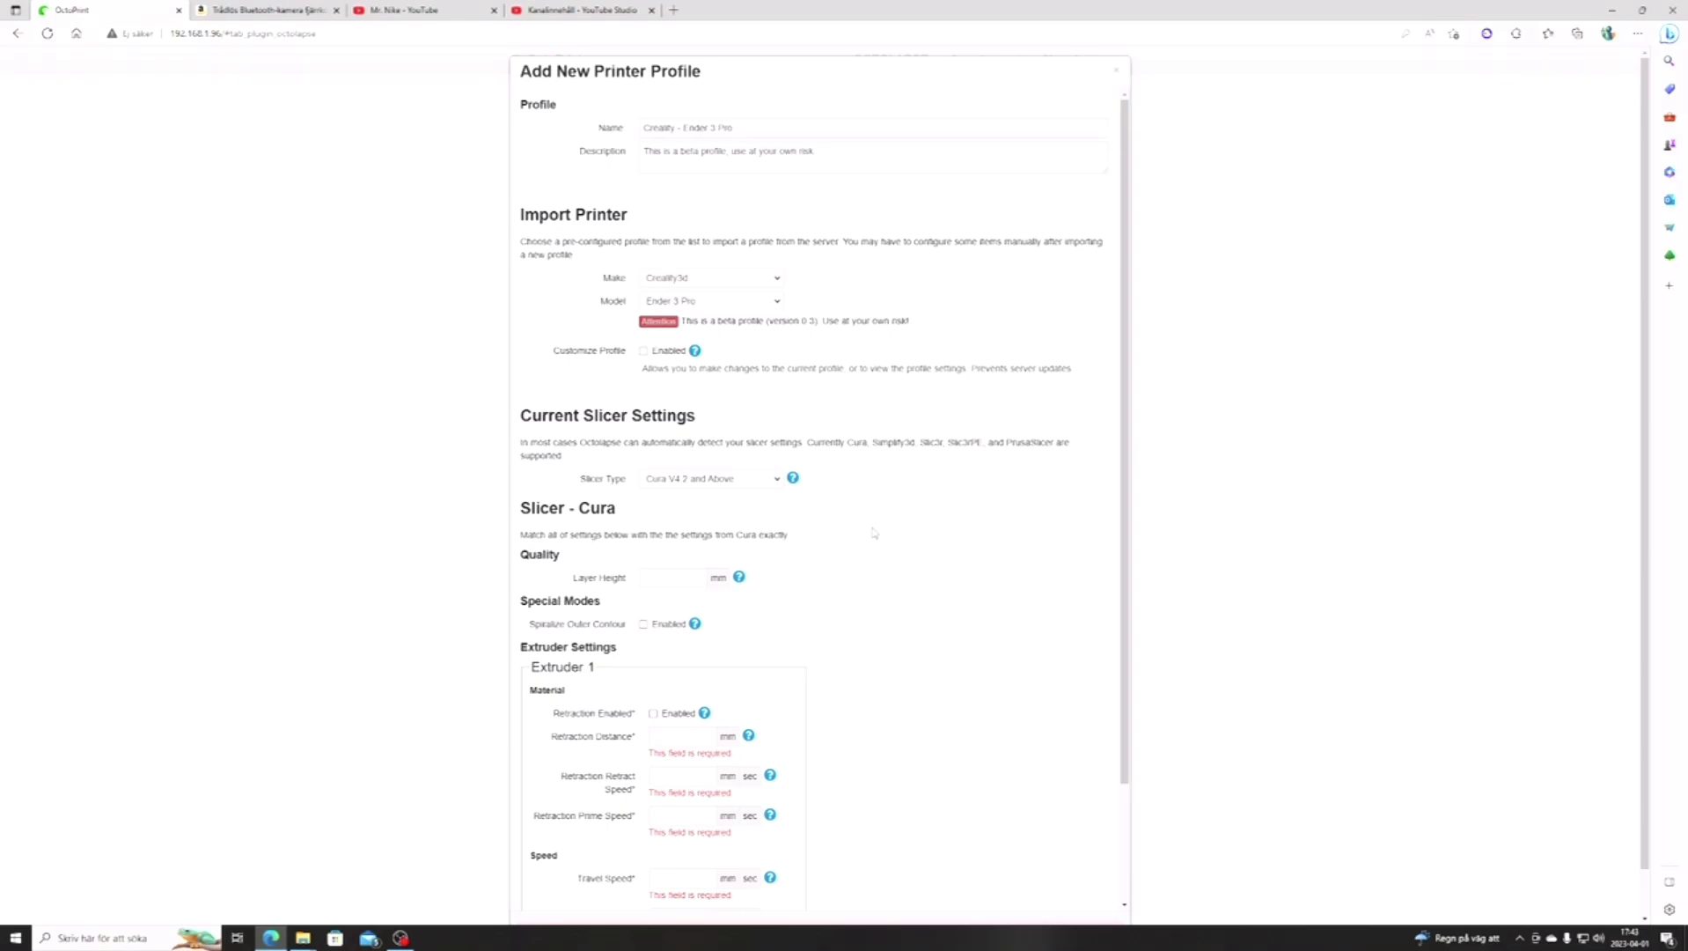
- Set Extruder 1's travel speed to 150 mm/sec and its Z hop speed to 5 mm/sec in the printer profile
{"action": "scroll", "coordinate": [757, 523], "scroll_direction": "down", "scroll_amount": 2}
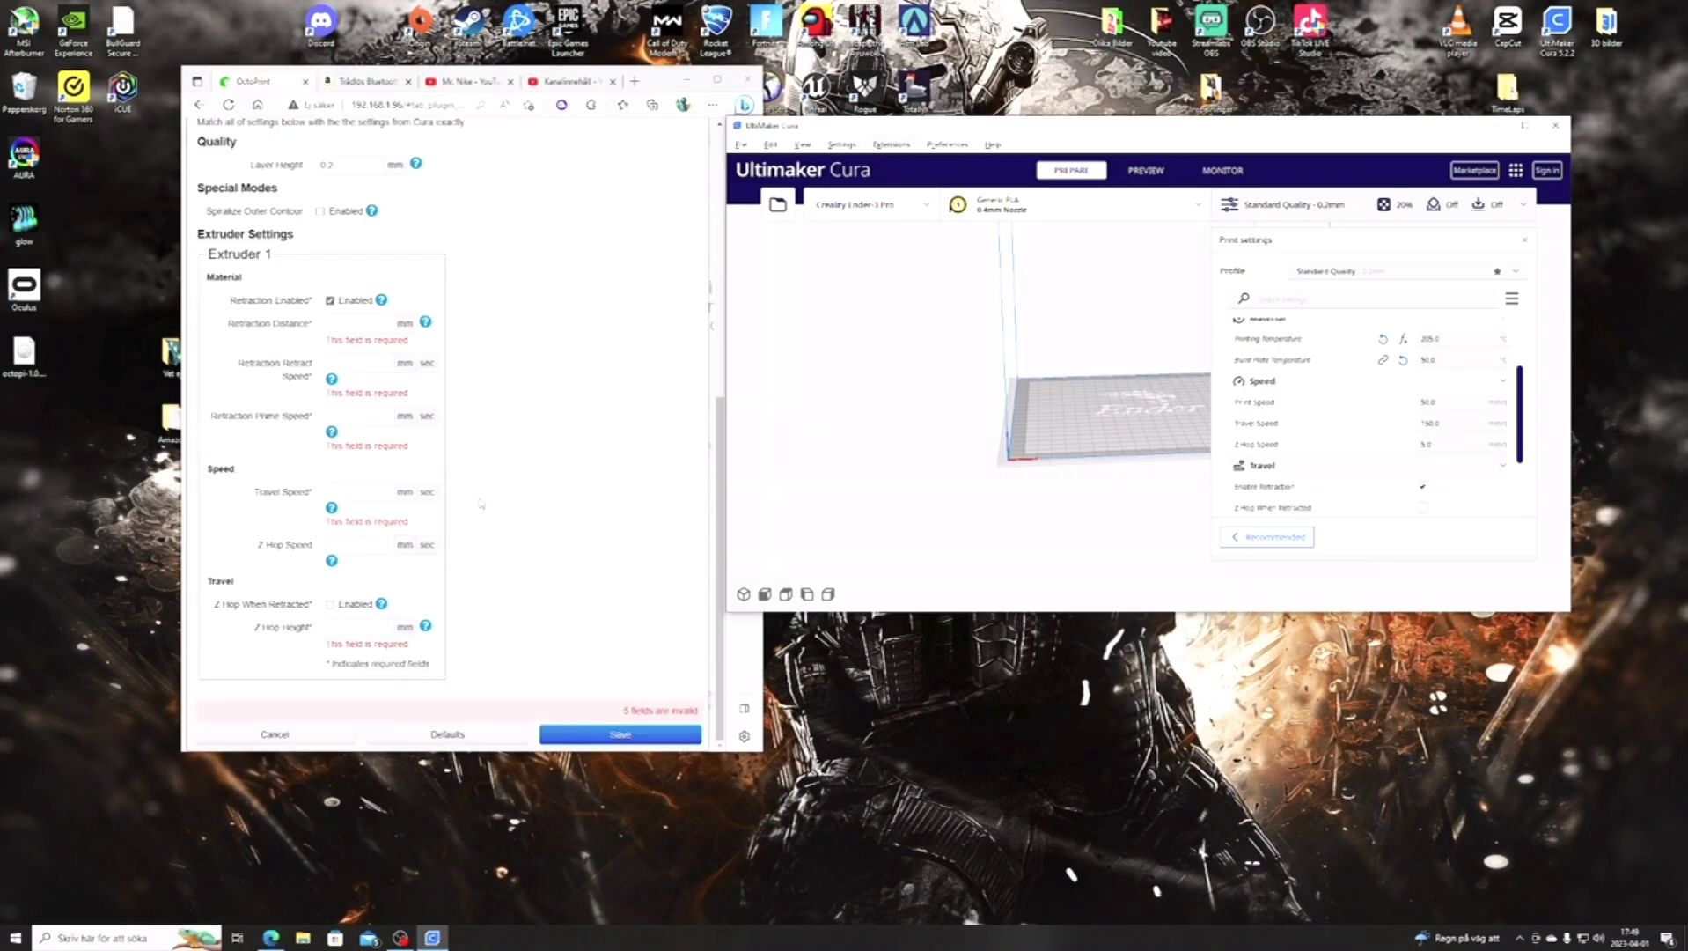
{"action": "type", "text": "150"}
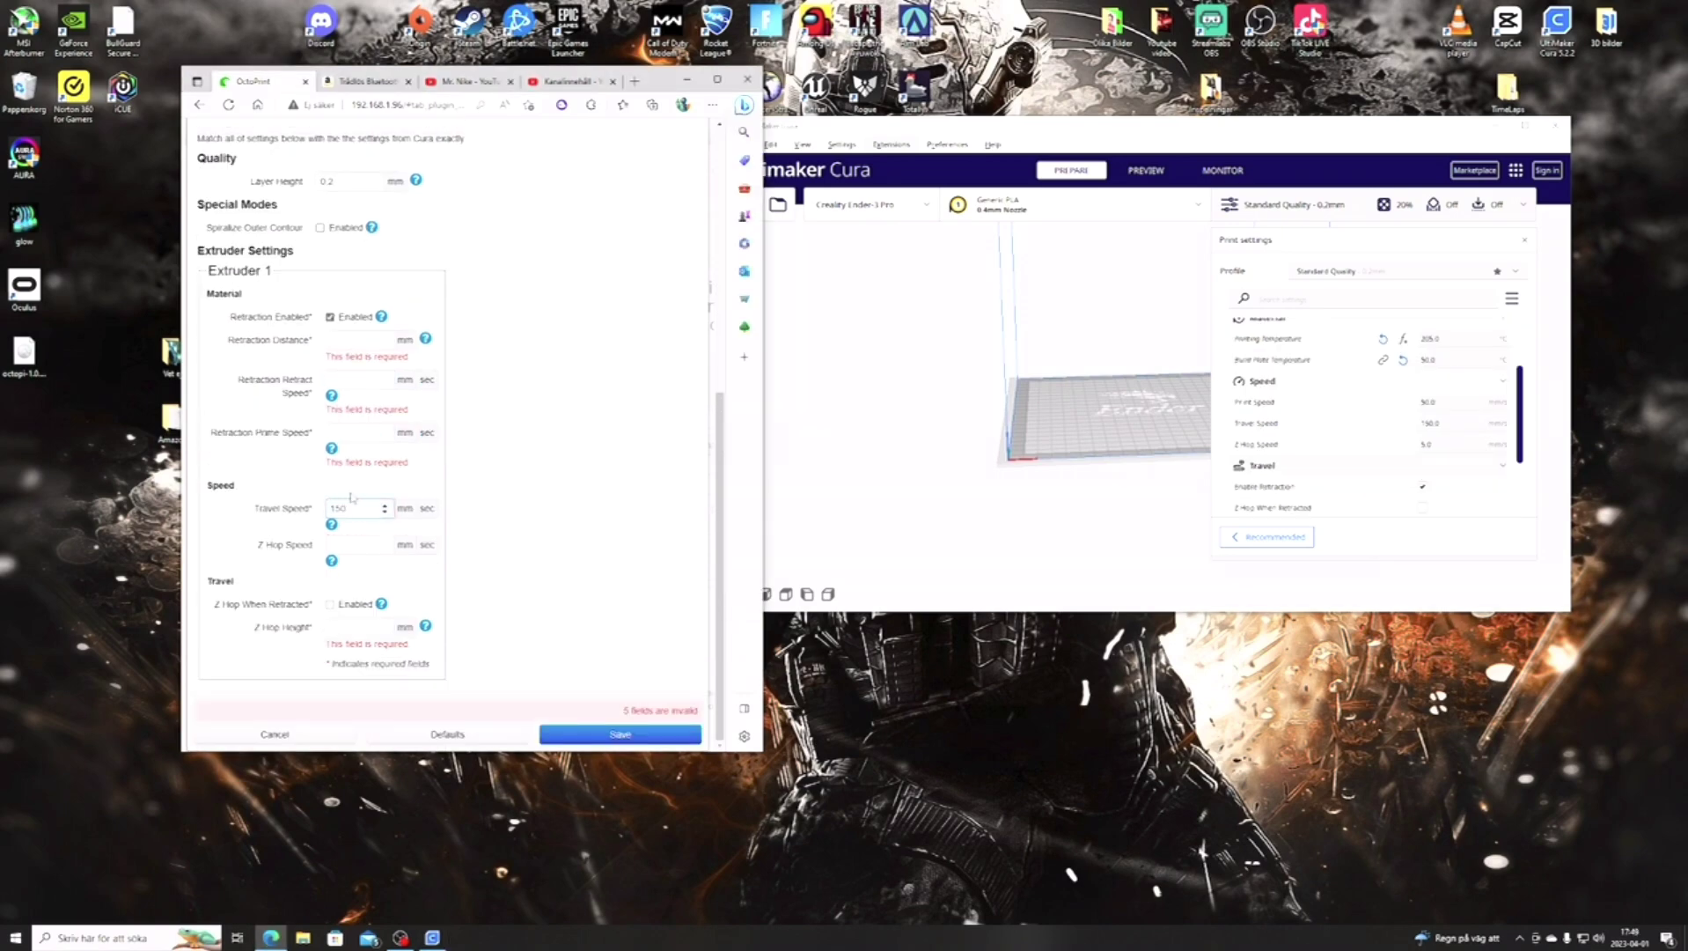
{"action": "left_click", "coordinate": [354, 542]}
- Enable Z Hop When Retracted for Extruder 1 and set the Z hop height to 0.2 mm
{"action": "left_click", "coordinate": [330, 604]}
{"action": "scroll", "coordinate": [1328, 476], "scroll_direction": "down", "scroll_amount": 2}
{"action": "left_click", "coordinate": [374, 627]}
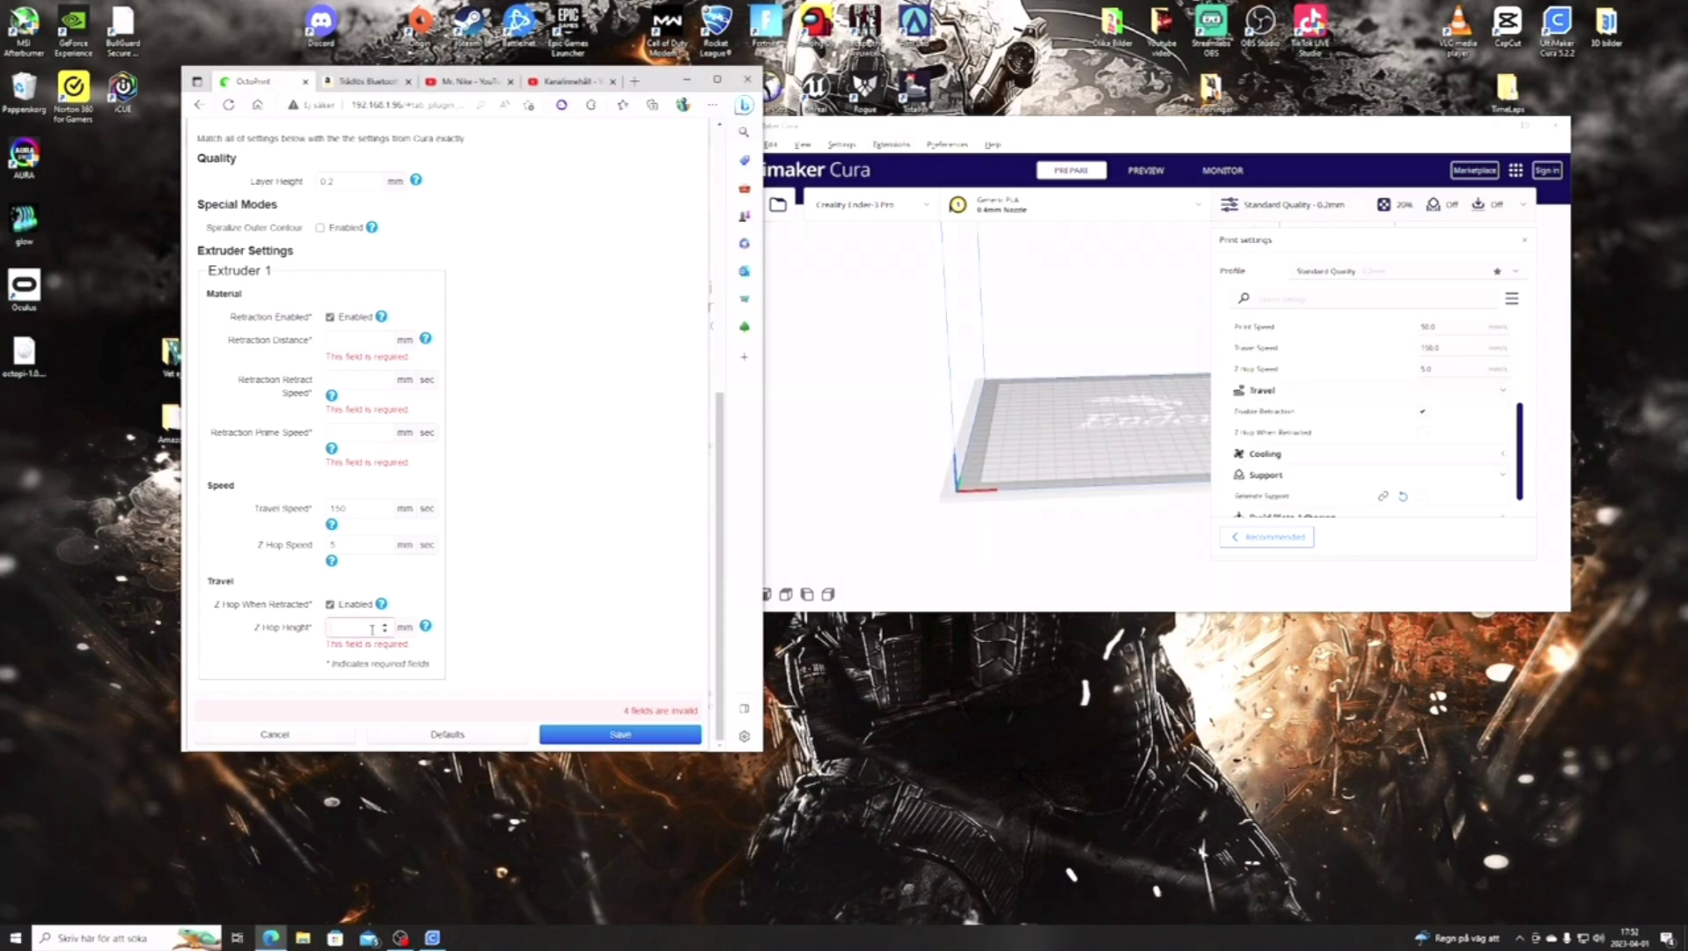
{"action": "type", "text": "0.2"}
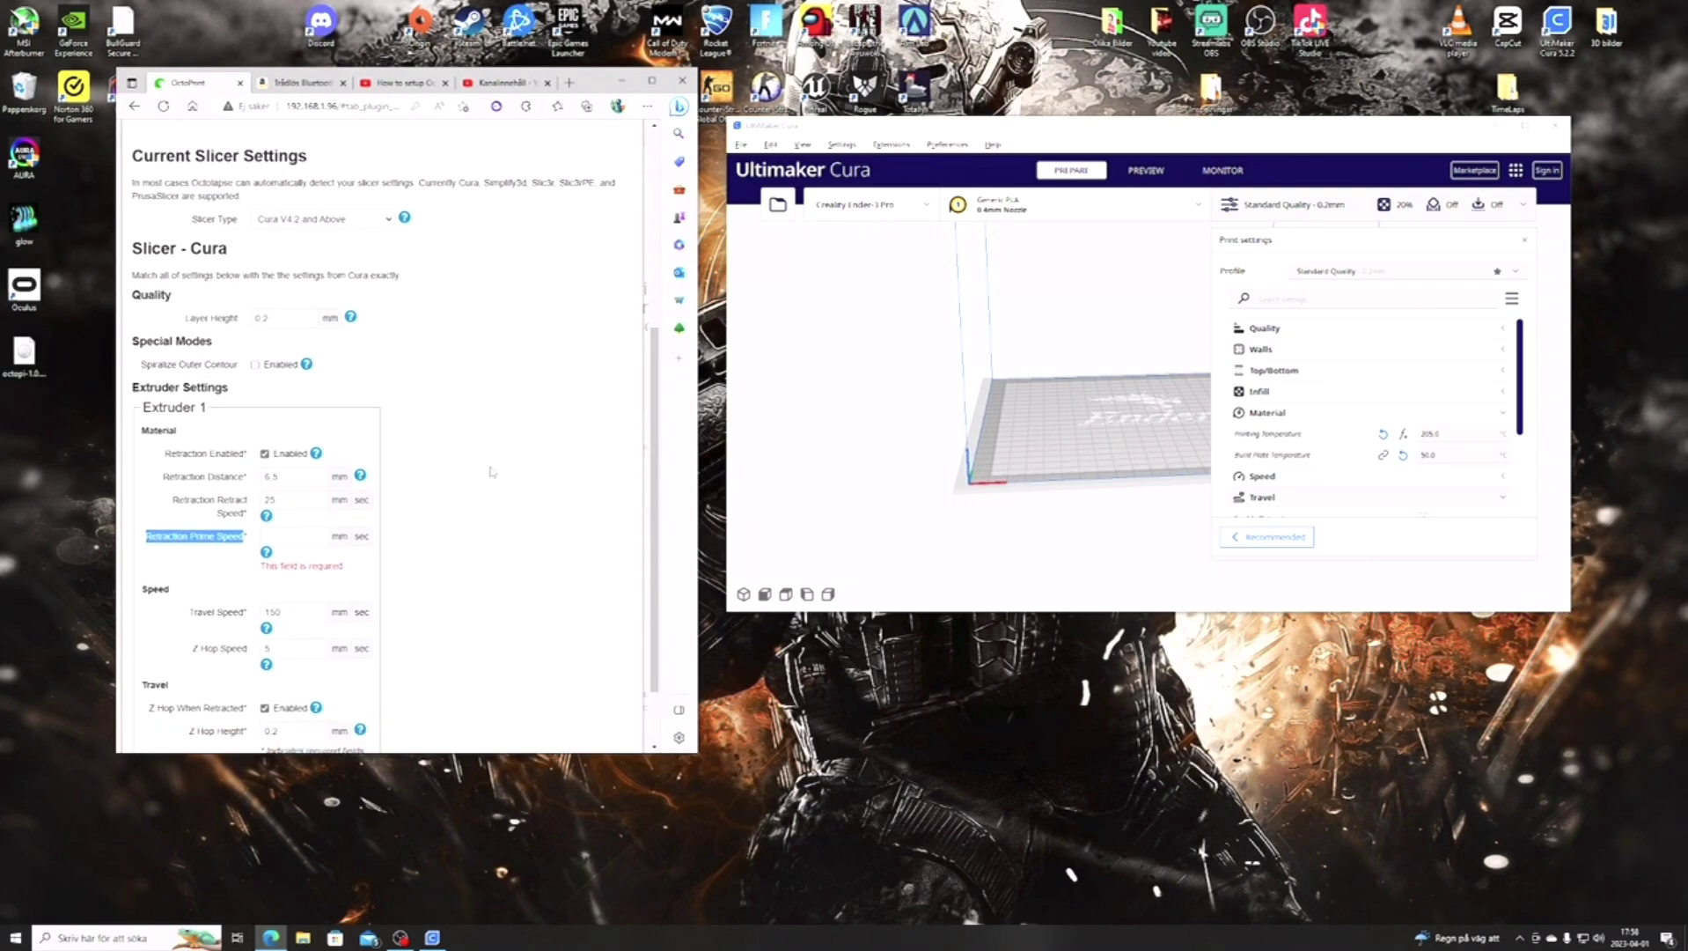
- Copy the "Retraction Prime Speed" label from the printer profile and look up that setting in Ultimaker Cura's print settings
{"action": "scroll", "coordinate": [490, 472], "scroll_direction": "down", "scroll_amount": 1}
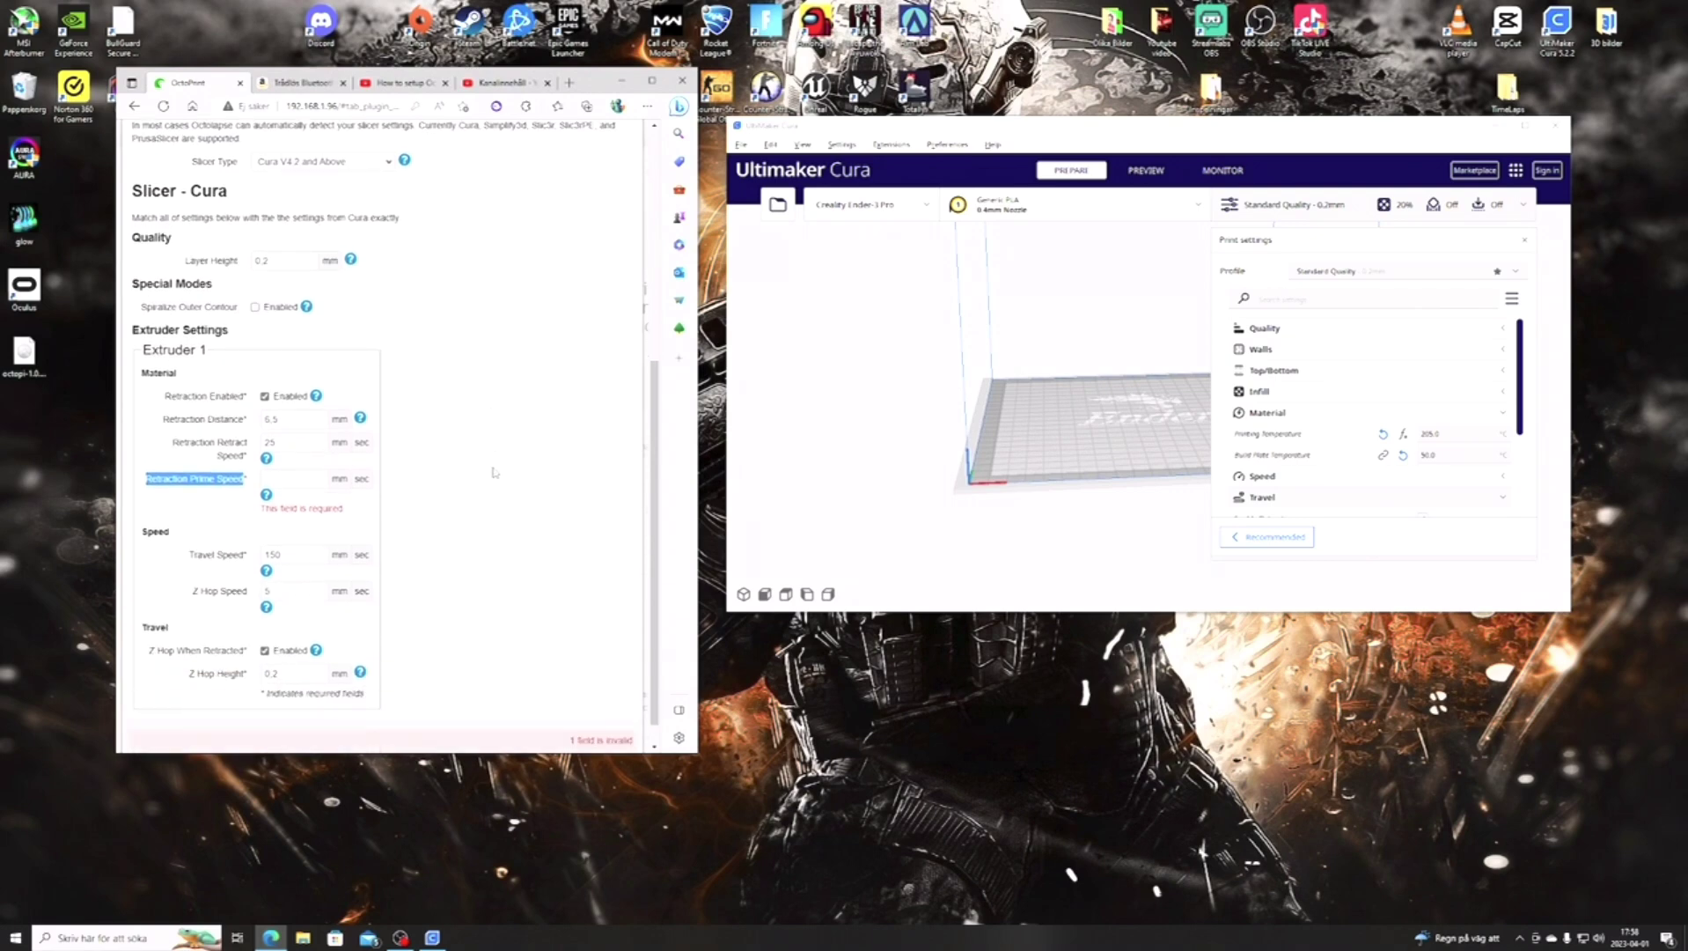
{"action": "left_click", "coordinate": [299, 480]}
{"action": "left_click_drag", "start_coordinate": [144, 480], "coordinate": [255, 485]}
{"action": "key", "text": "ctrl+c"}
{"action": "left_click", "coordinate": [1287, 298]}
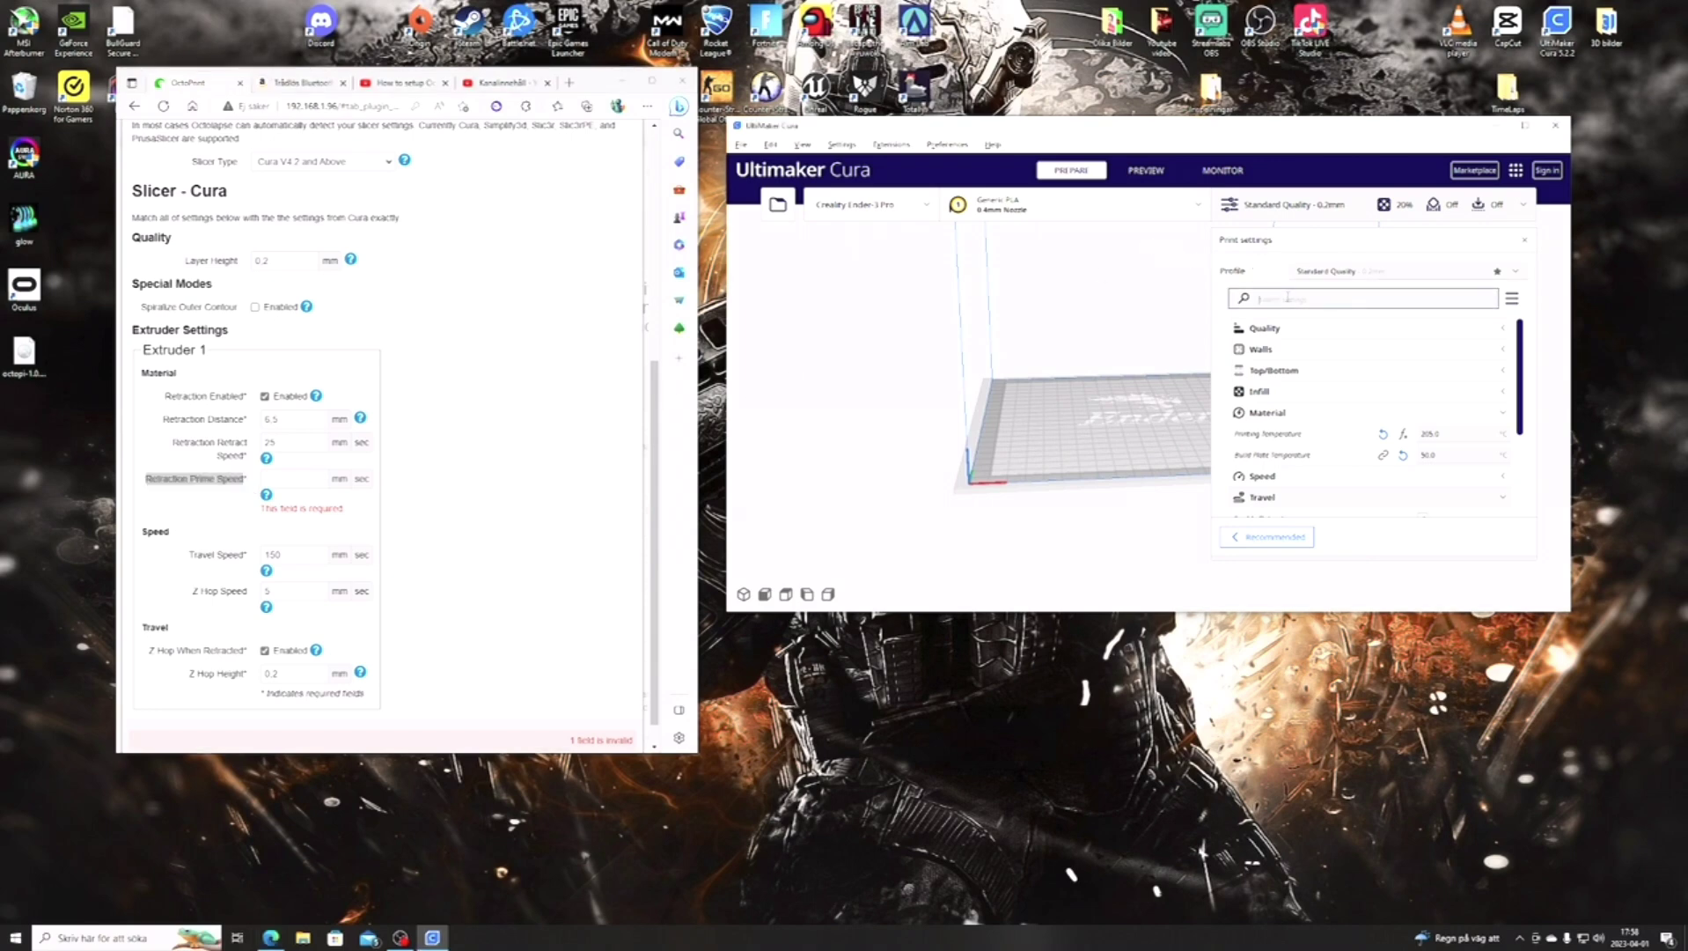
{"action": "key", "text": "ctrl+v"}
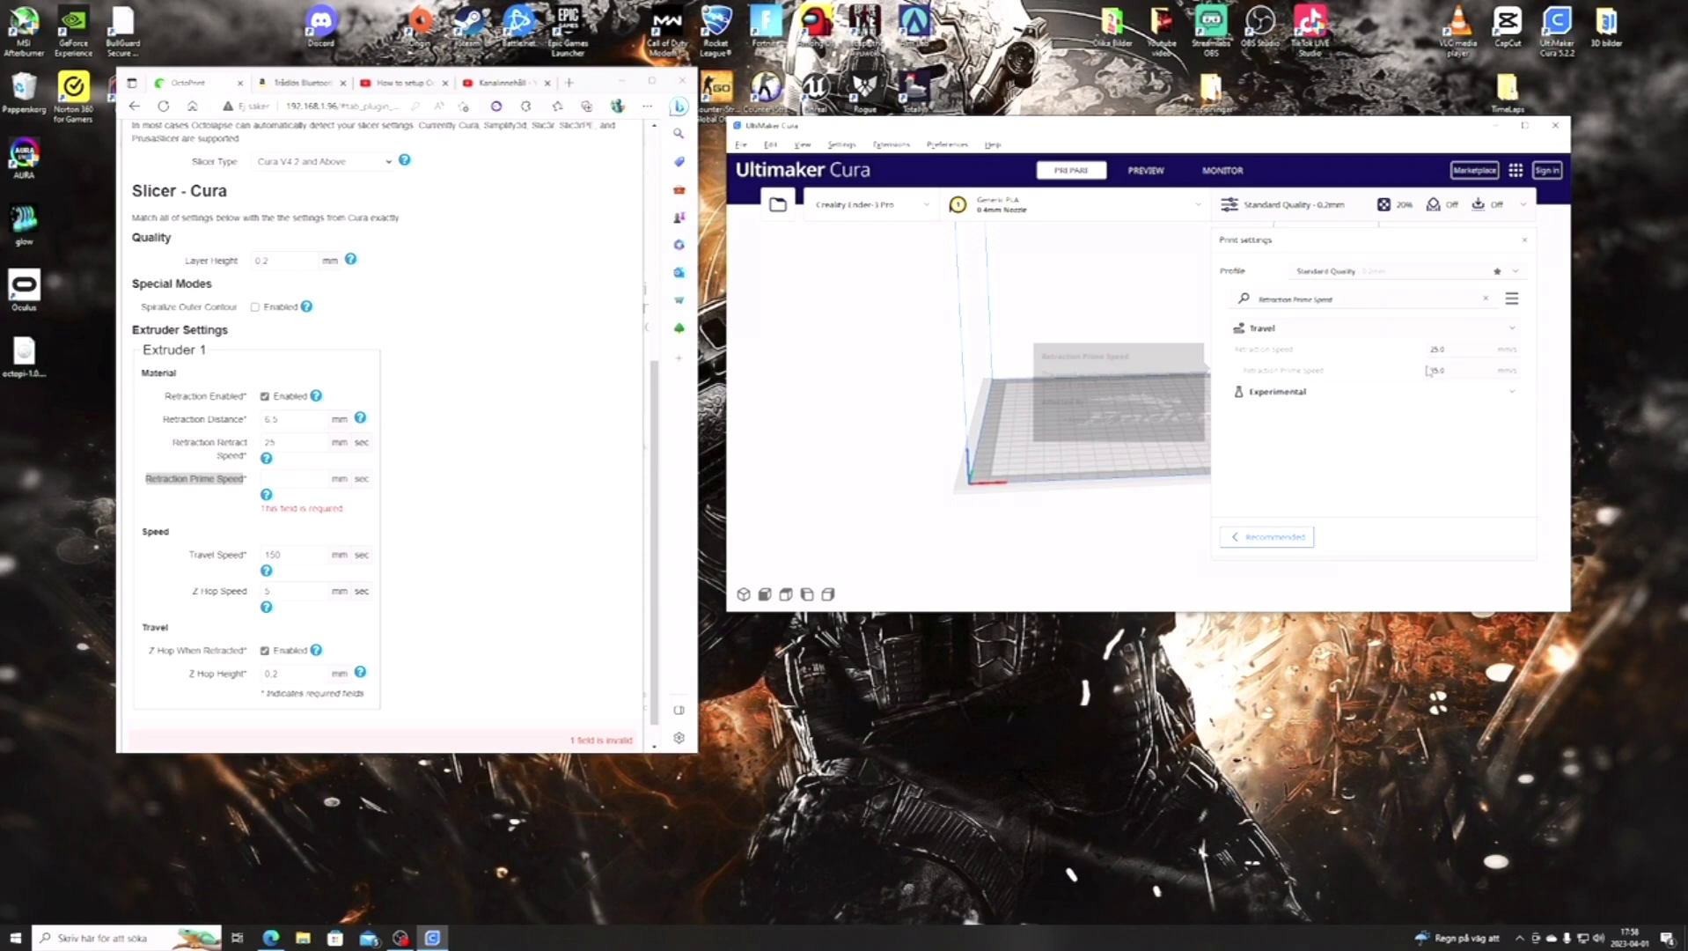
- Back in the Octolapse printer profile, set the Retraction Prime Speed to 25 mm/sec and maximize the browser window
{"action": "left_click", "coordinate": [298, 483]}
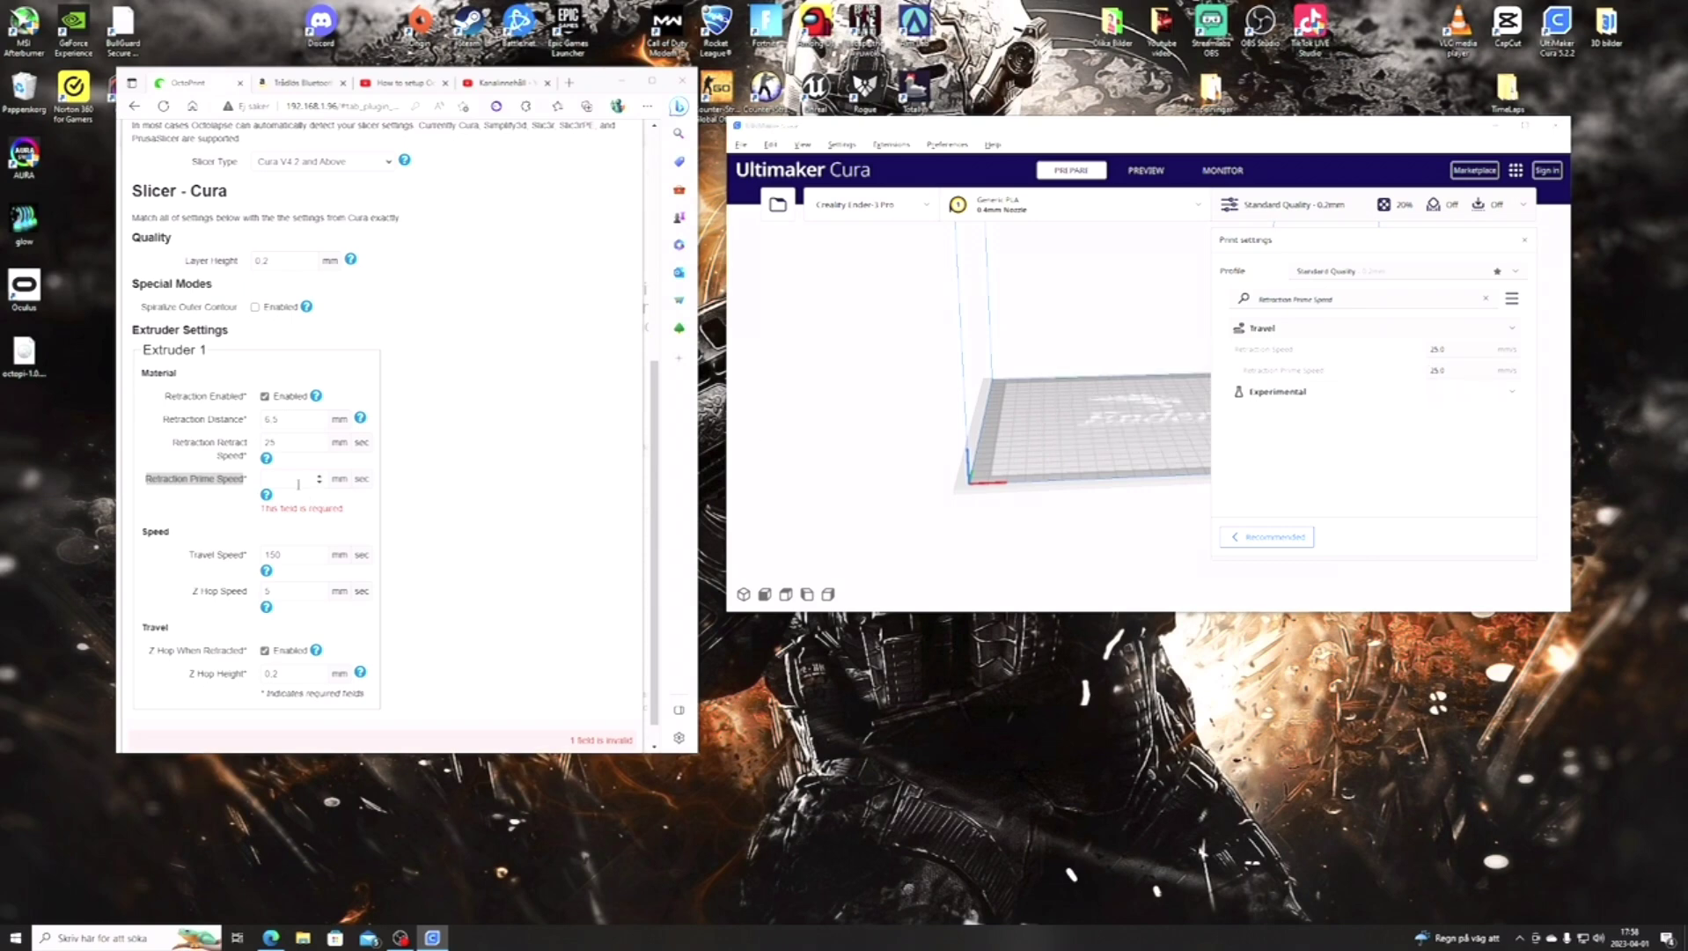
{"action": "type", "text": "25"}
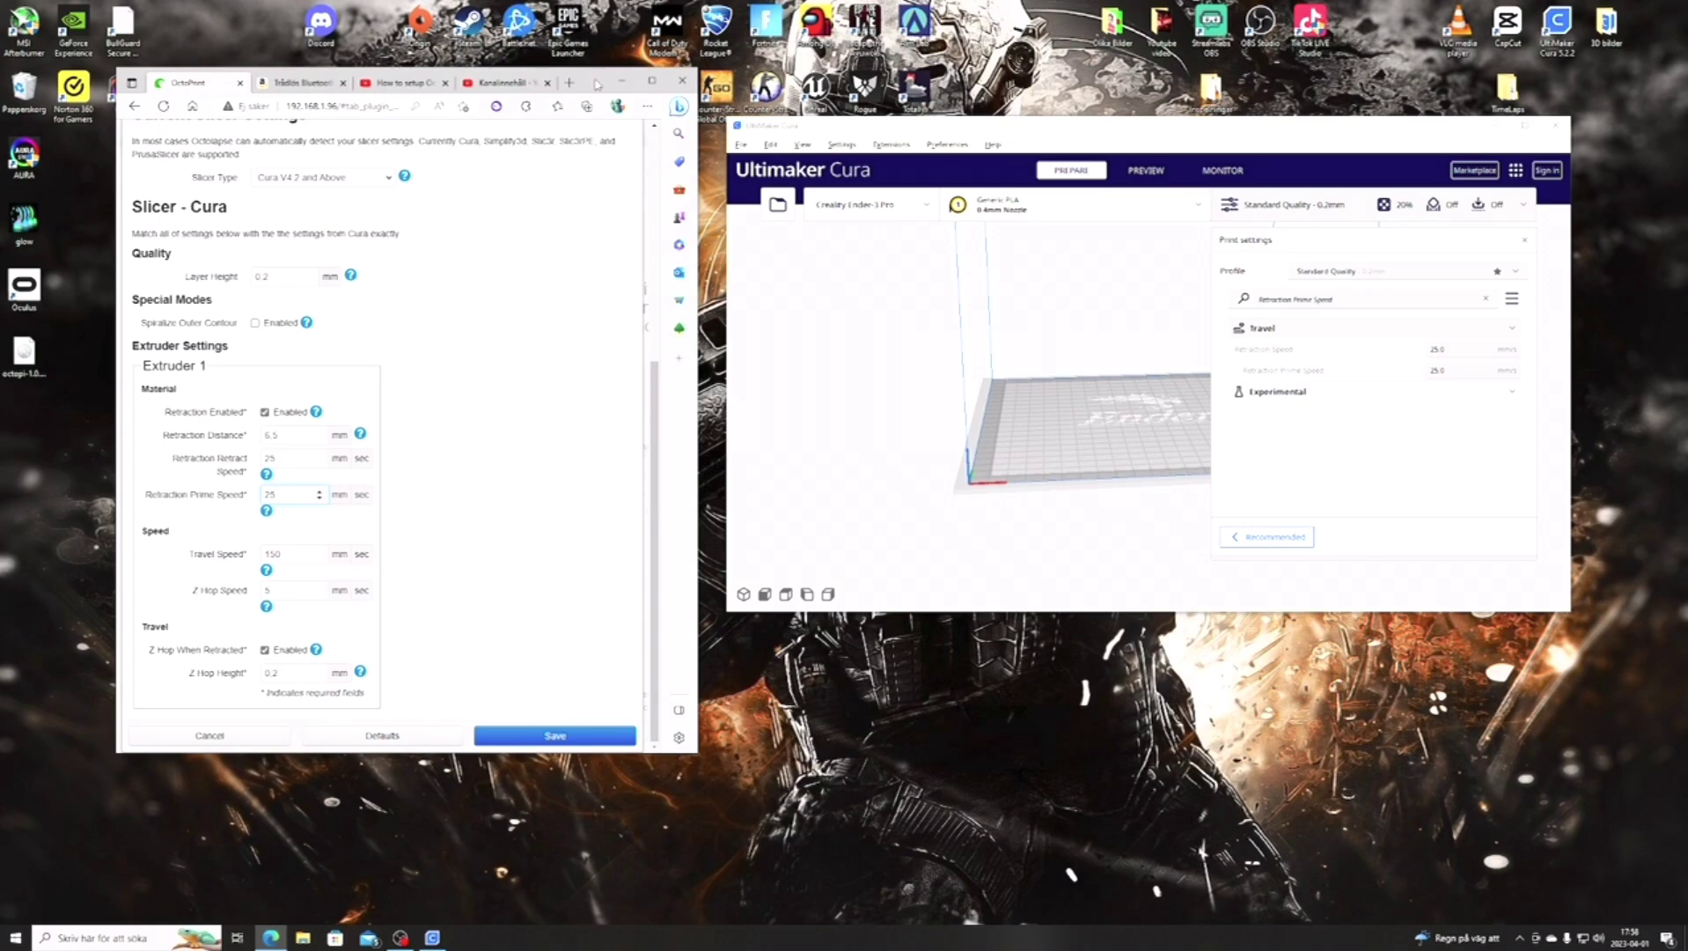
{"action": "left_click_drag", "start_coordinate": [599, 85], "coordinate": [779, 2]}
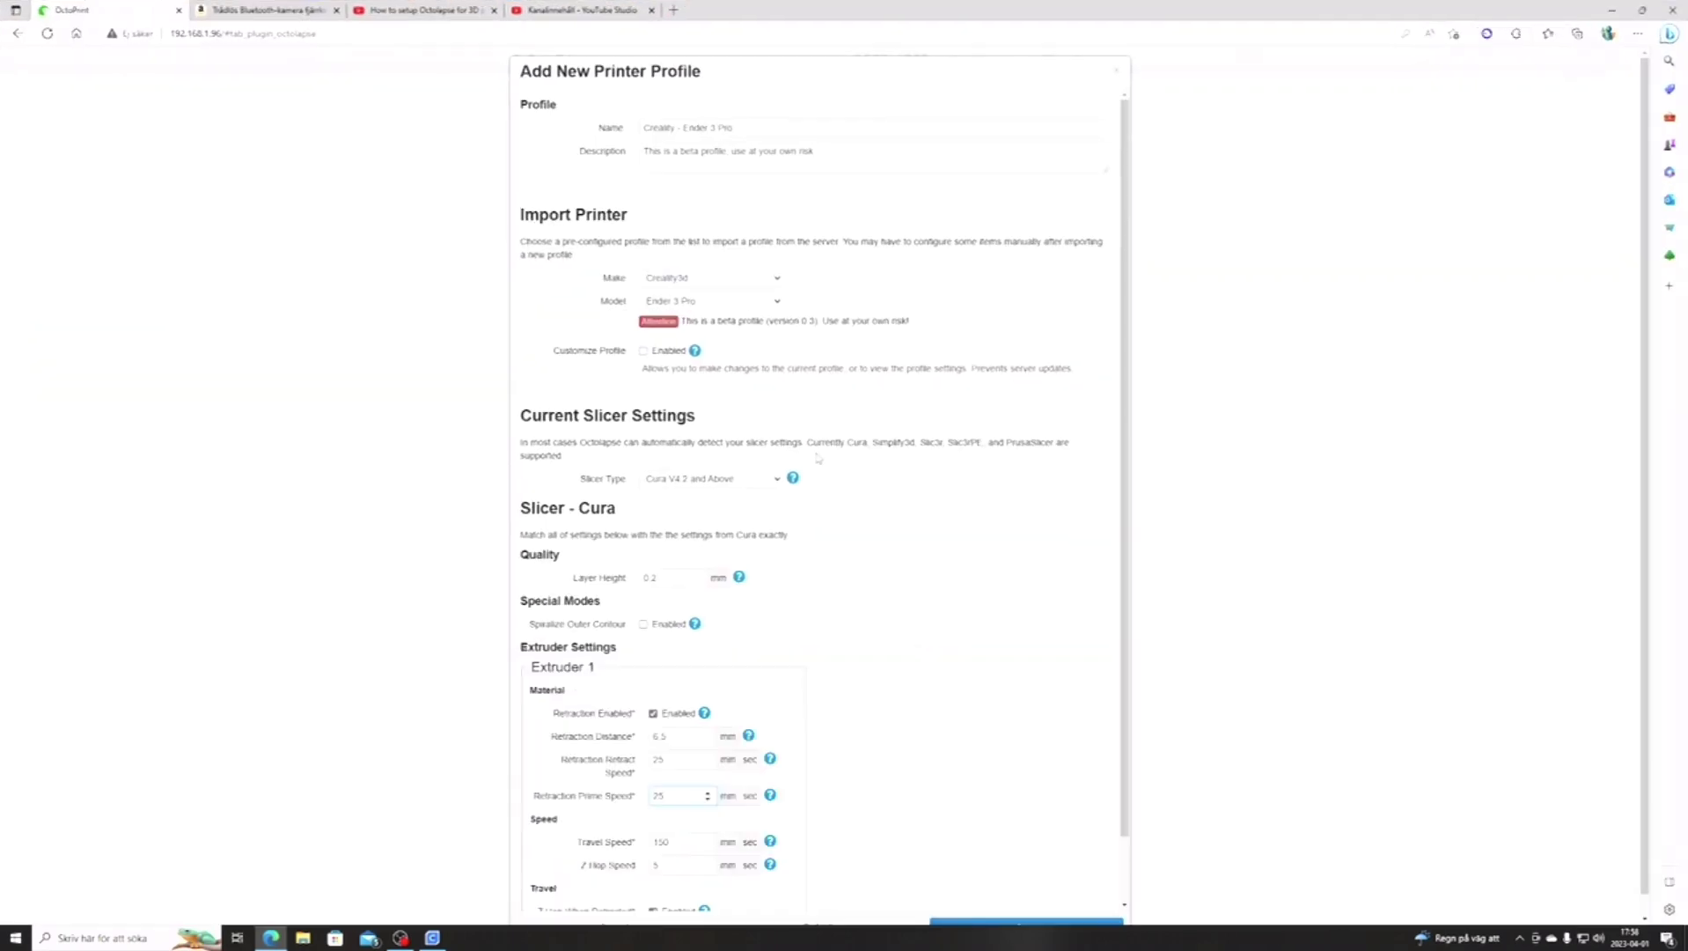
{"action": "scroll", "coordinate": [874, 654], "scroll_direction": "down", "scroll_amount": 2}
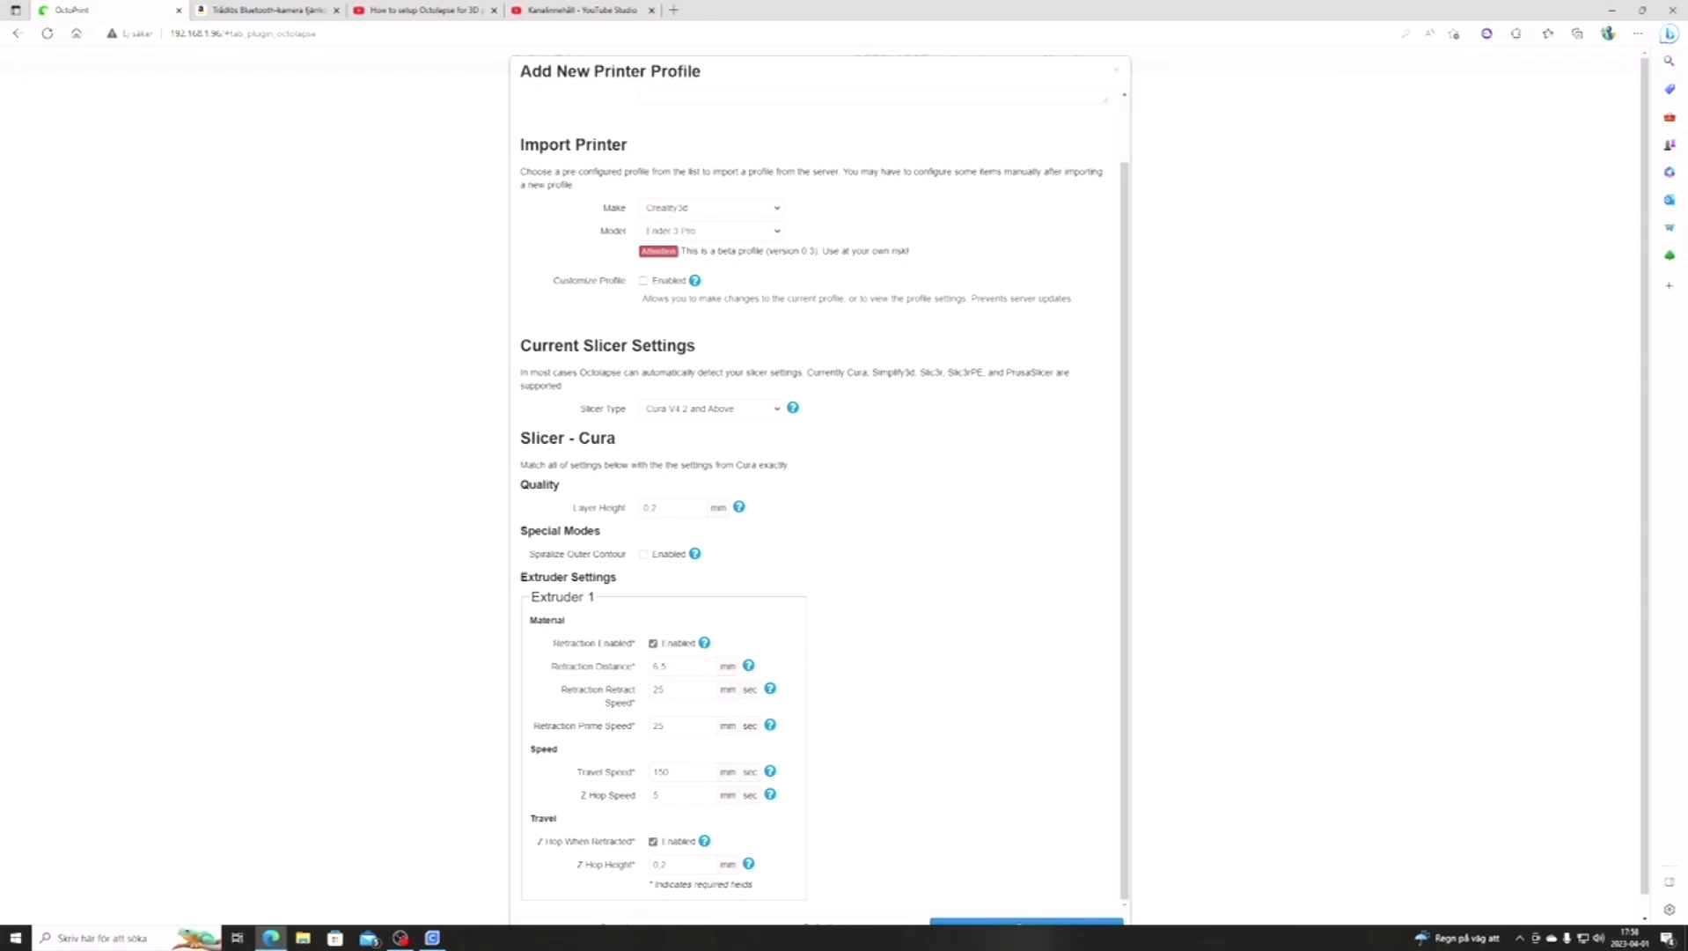
{"action": "scroll", "coordinate": [815, 331], "scroll_direction": "down", "scroll_amount": 1}
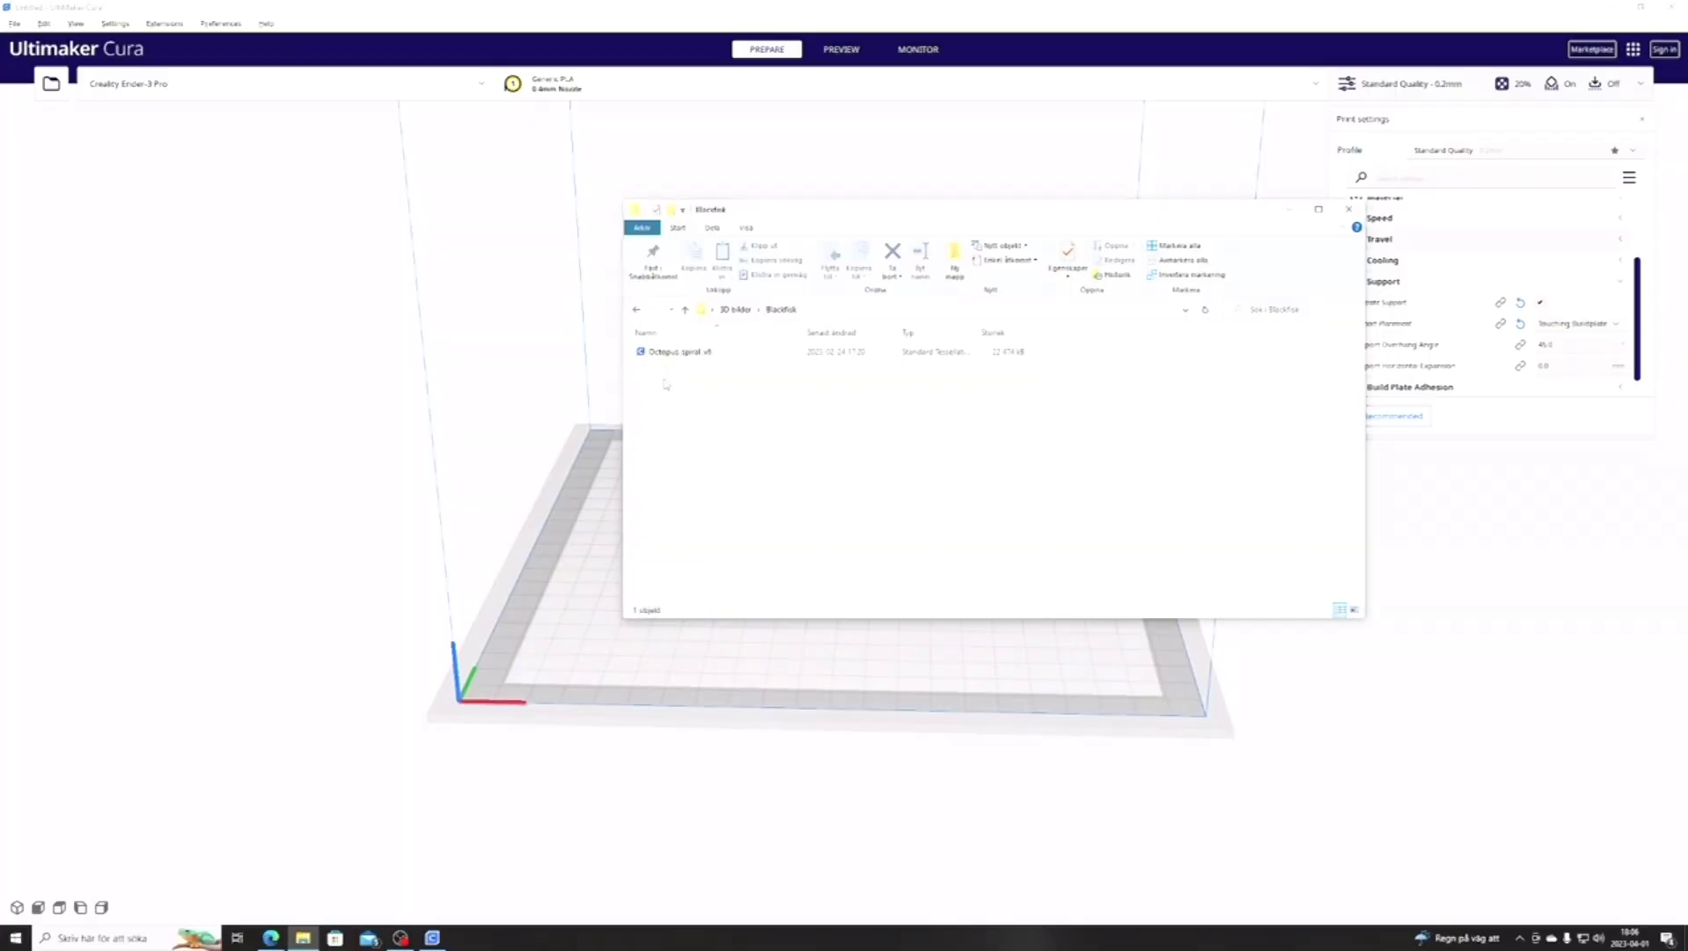
- Load the Octopus_spiral_v6 model from the file folder onto the Ultimaker Cura build plate and slice it
{"action": "left_click_drag", "start_coordinate": [673, 353], "coordinate": [554, 480]}
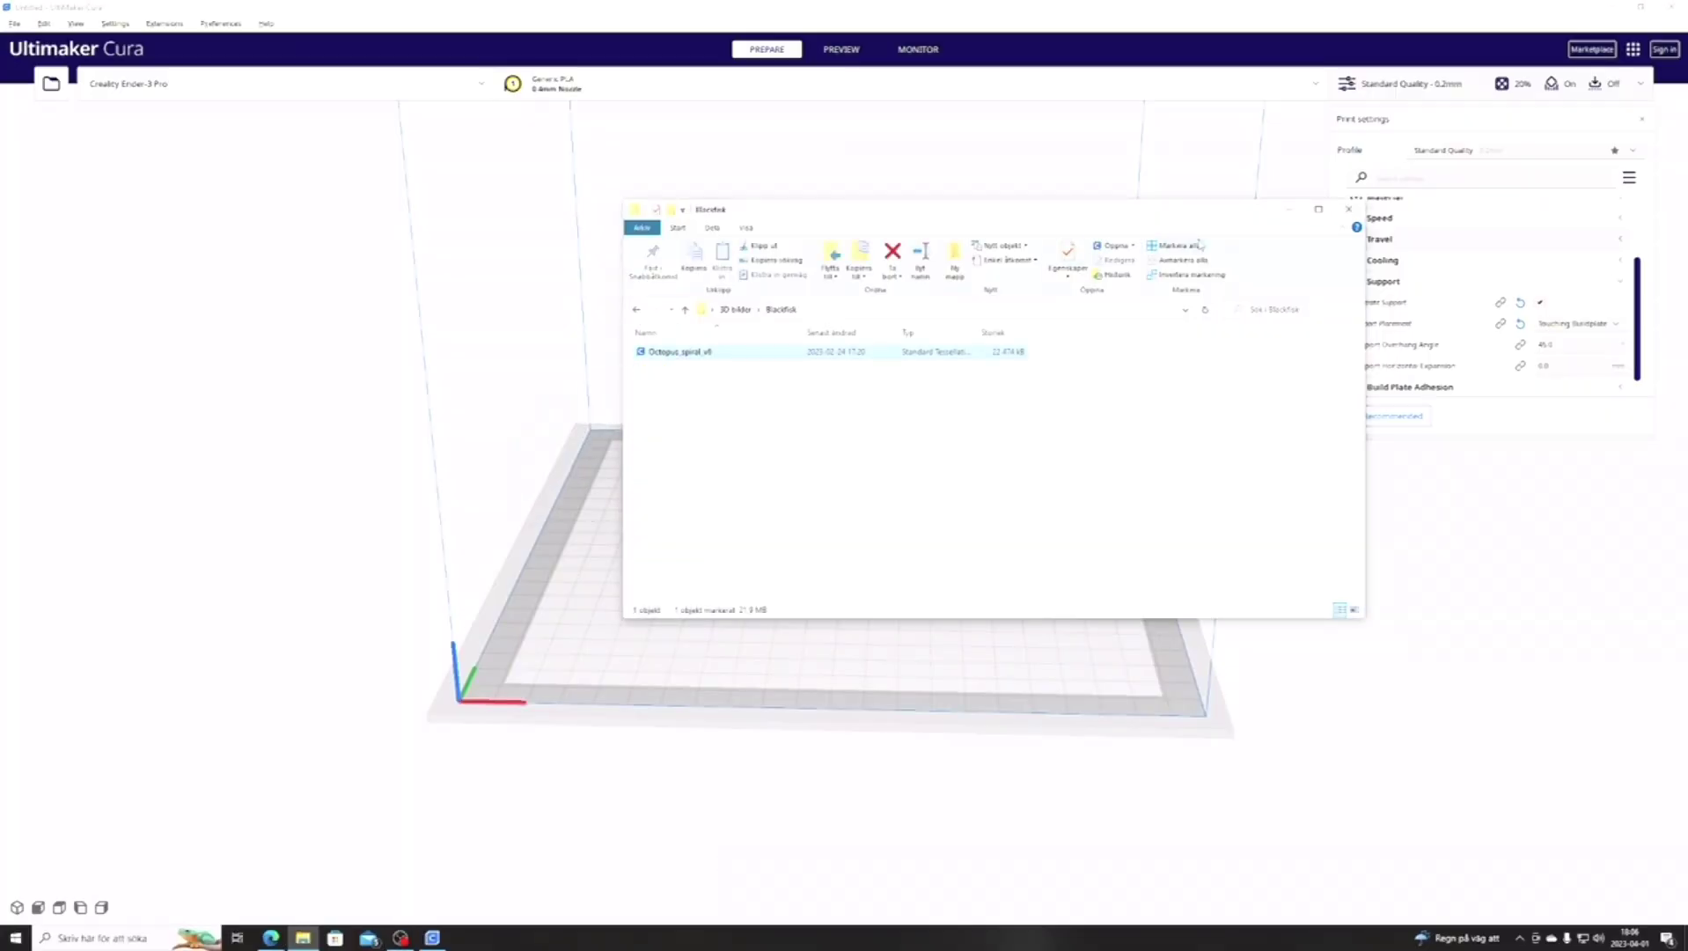
{"action": "left_click", "coordinate": [1291, 212]}
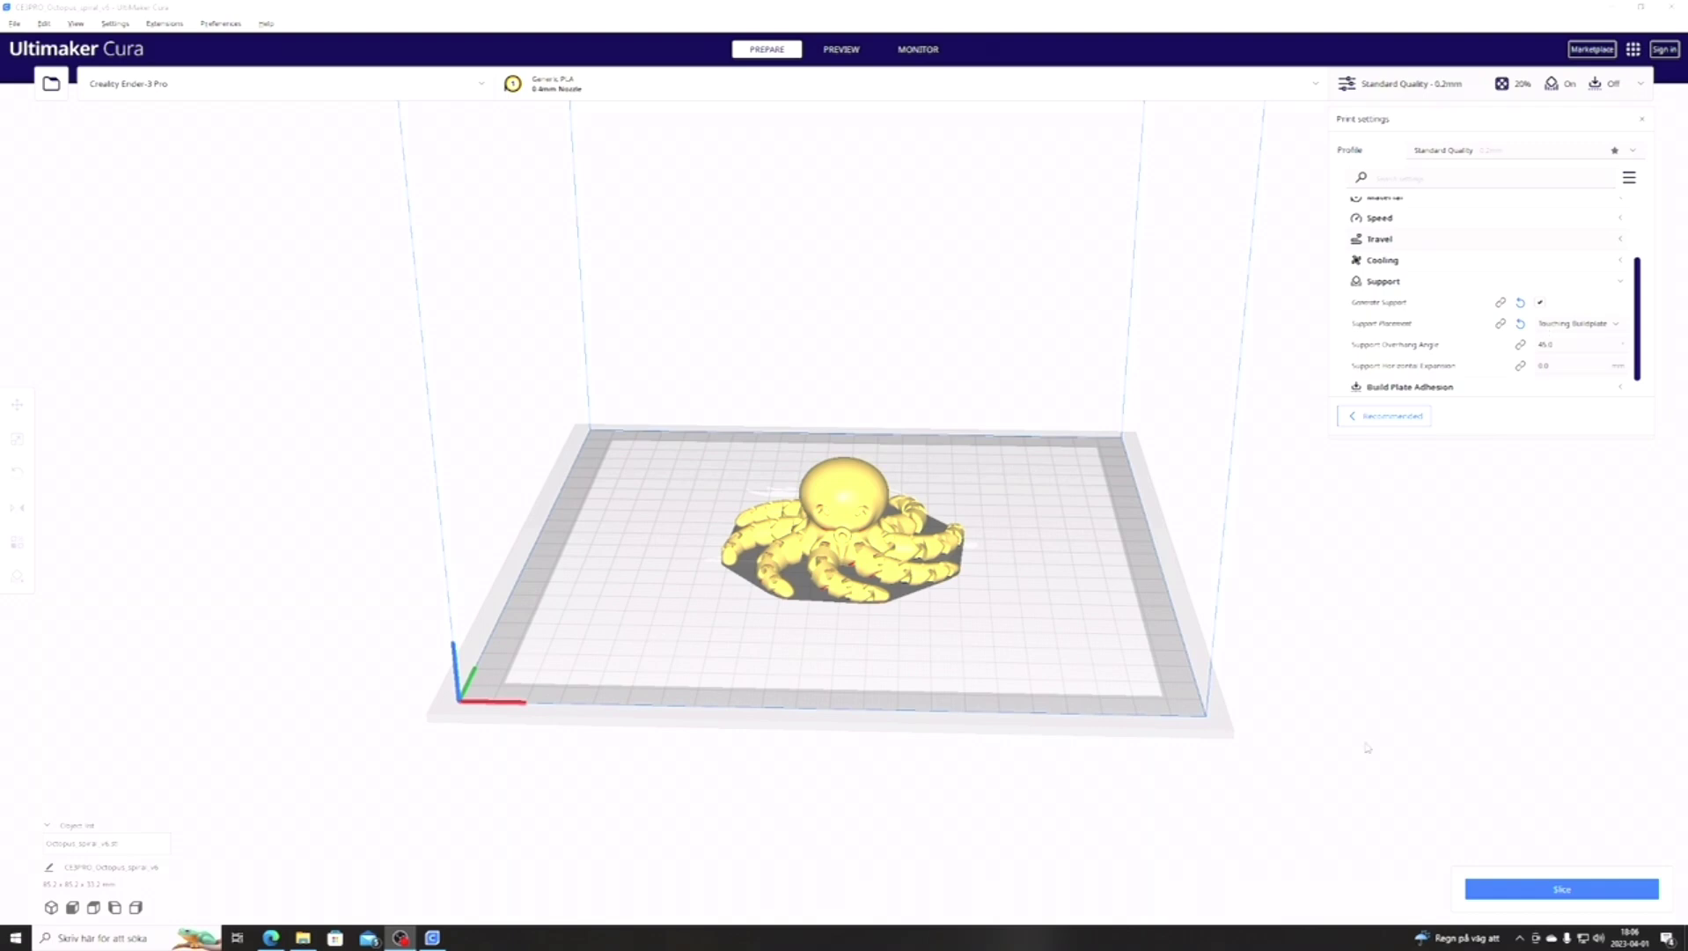
{"action": "left_click", "coordinate": [1545, 891]}
{"action": "left_click", "coordinate": [1544, 890]}
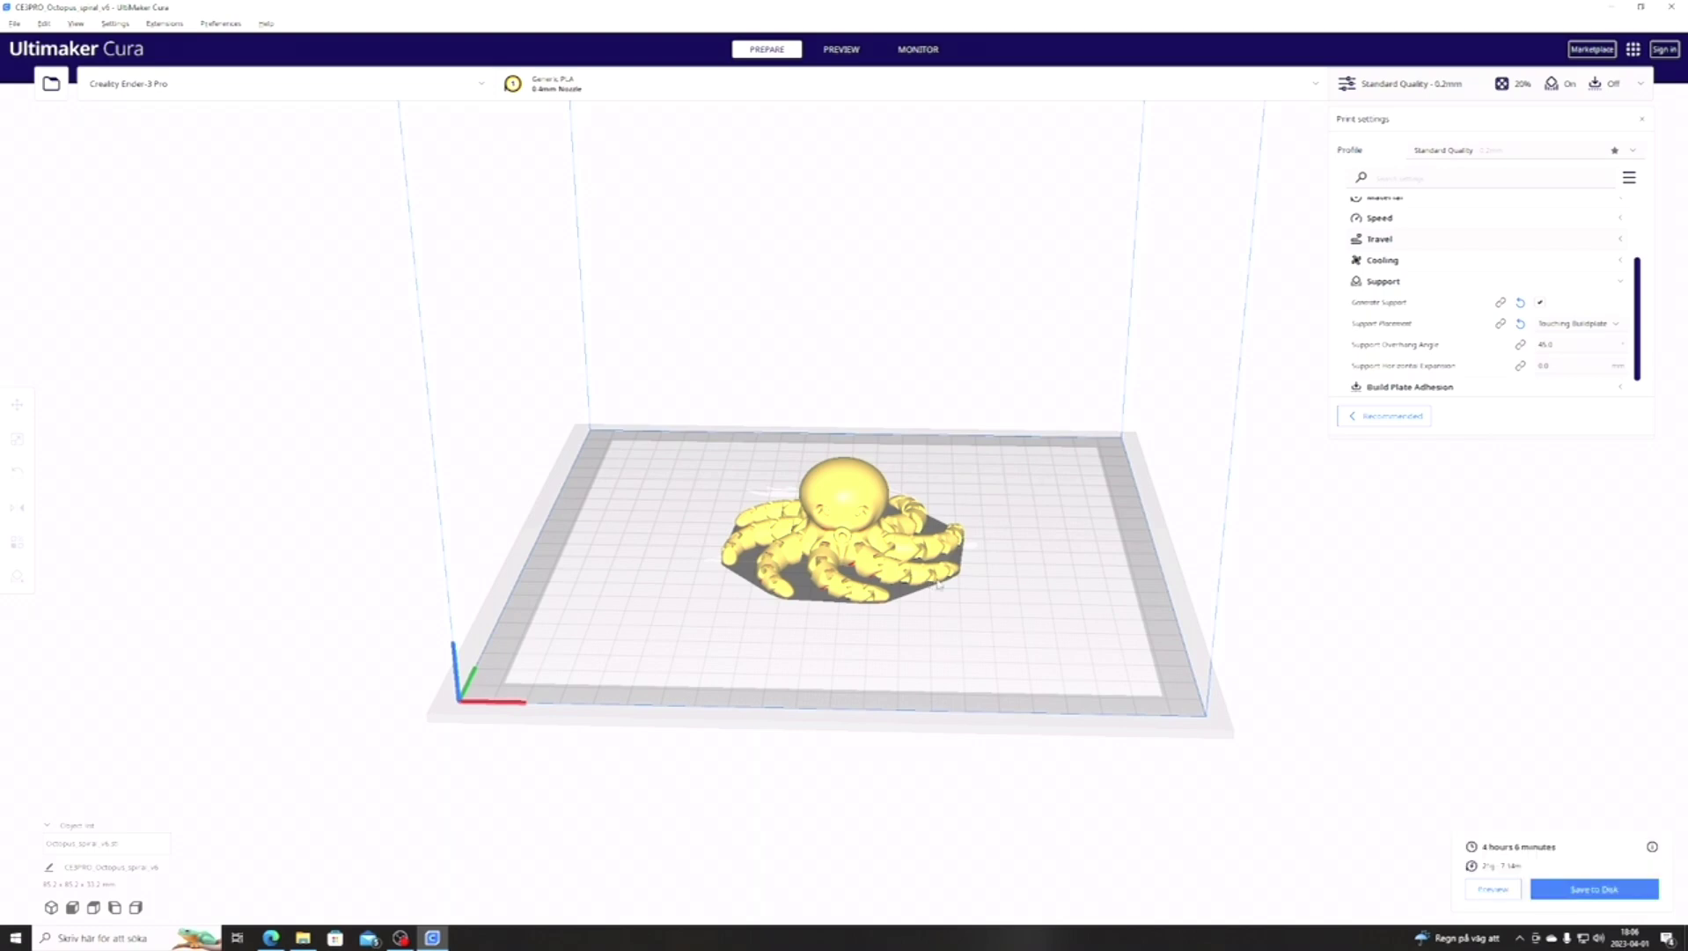
- Inspect the sliced octopus in layer view, tilt the view for a better look, and return to the prepare stage
{"action": "left_click", "coordinate": [841, 52]}
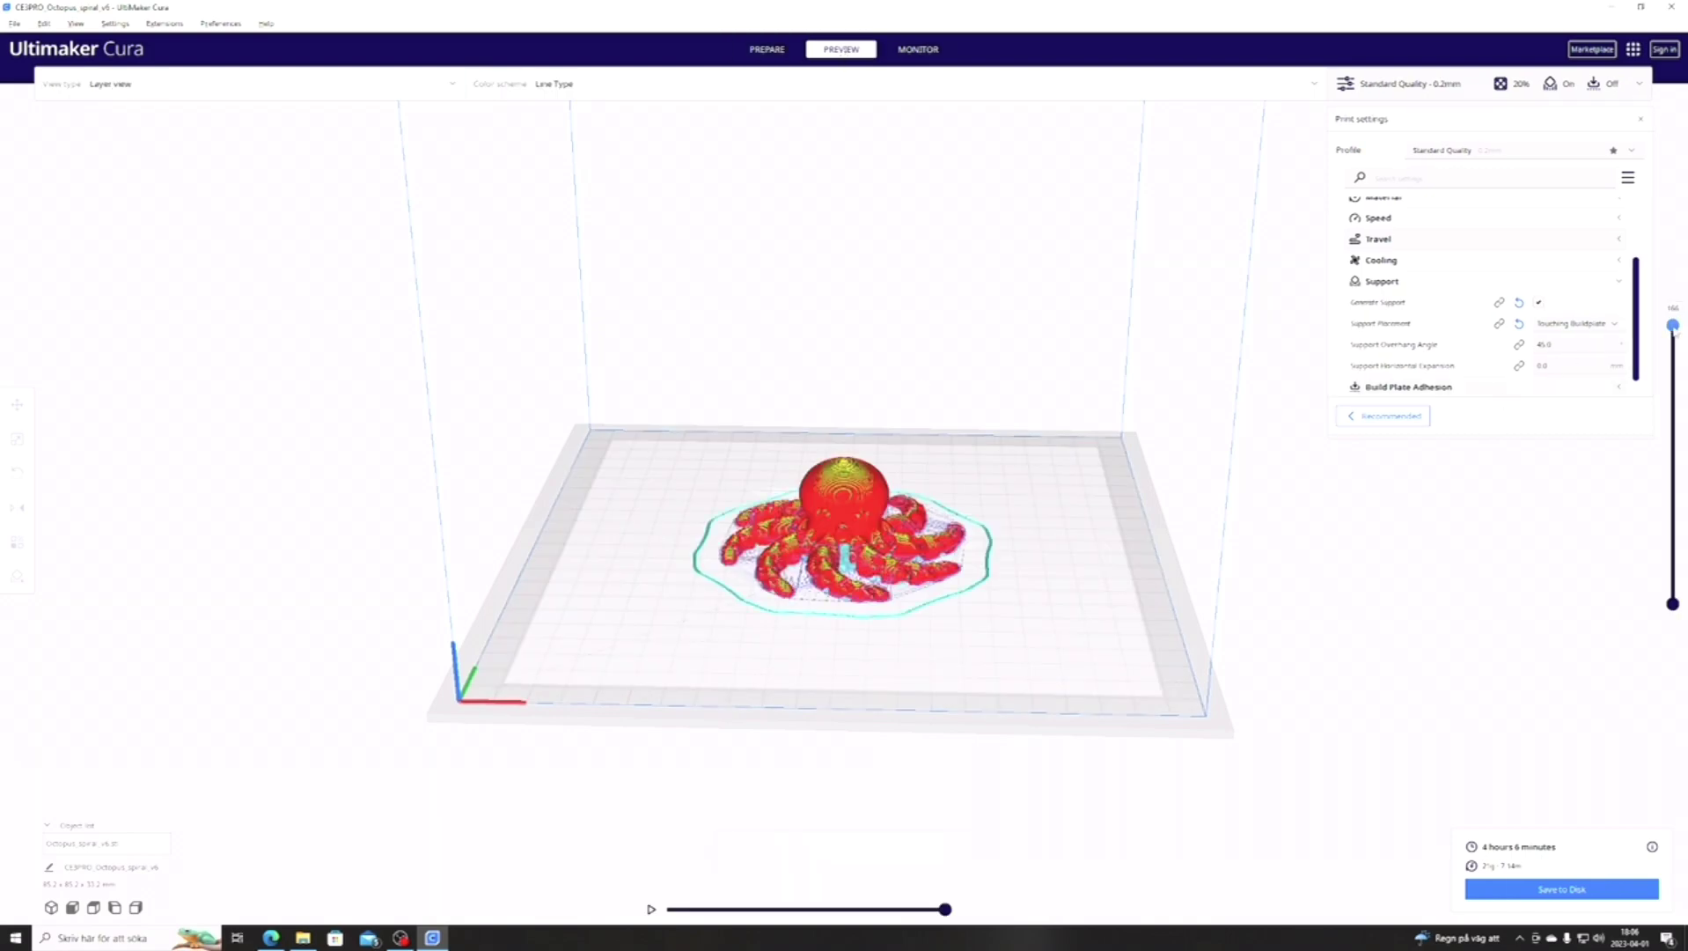
{"action": "mouse_move", "coordinate": [1673, 325]}
{"action": "left_mouse_down"}
{"action": "mouse_move", "coordinate": [1673, 554]}
{"action": "mouse_move", "coordinate": [1673, 329]}
{"action": "left_mouse_up"}
{"action": "mouse_move", "coordinate": [1078, 335]}
{"action": "right_mouse_down"}
{"action": "mouse_move", "coordinate": [1079, 391]}
{"action": "mouse_move", "coordinate": [1078, 352]}
{"action": "right_mouse_up"}
{"action": "left_click", "coordinate": [766, 49]}
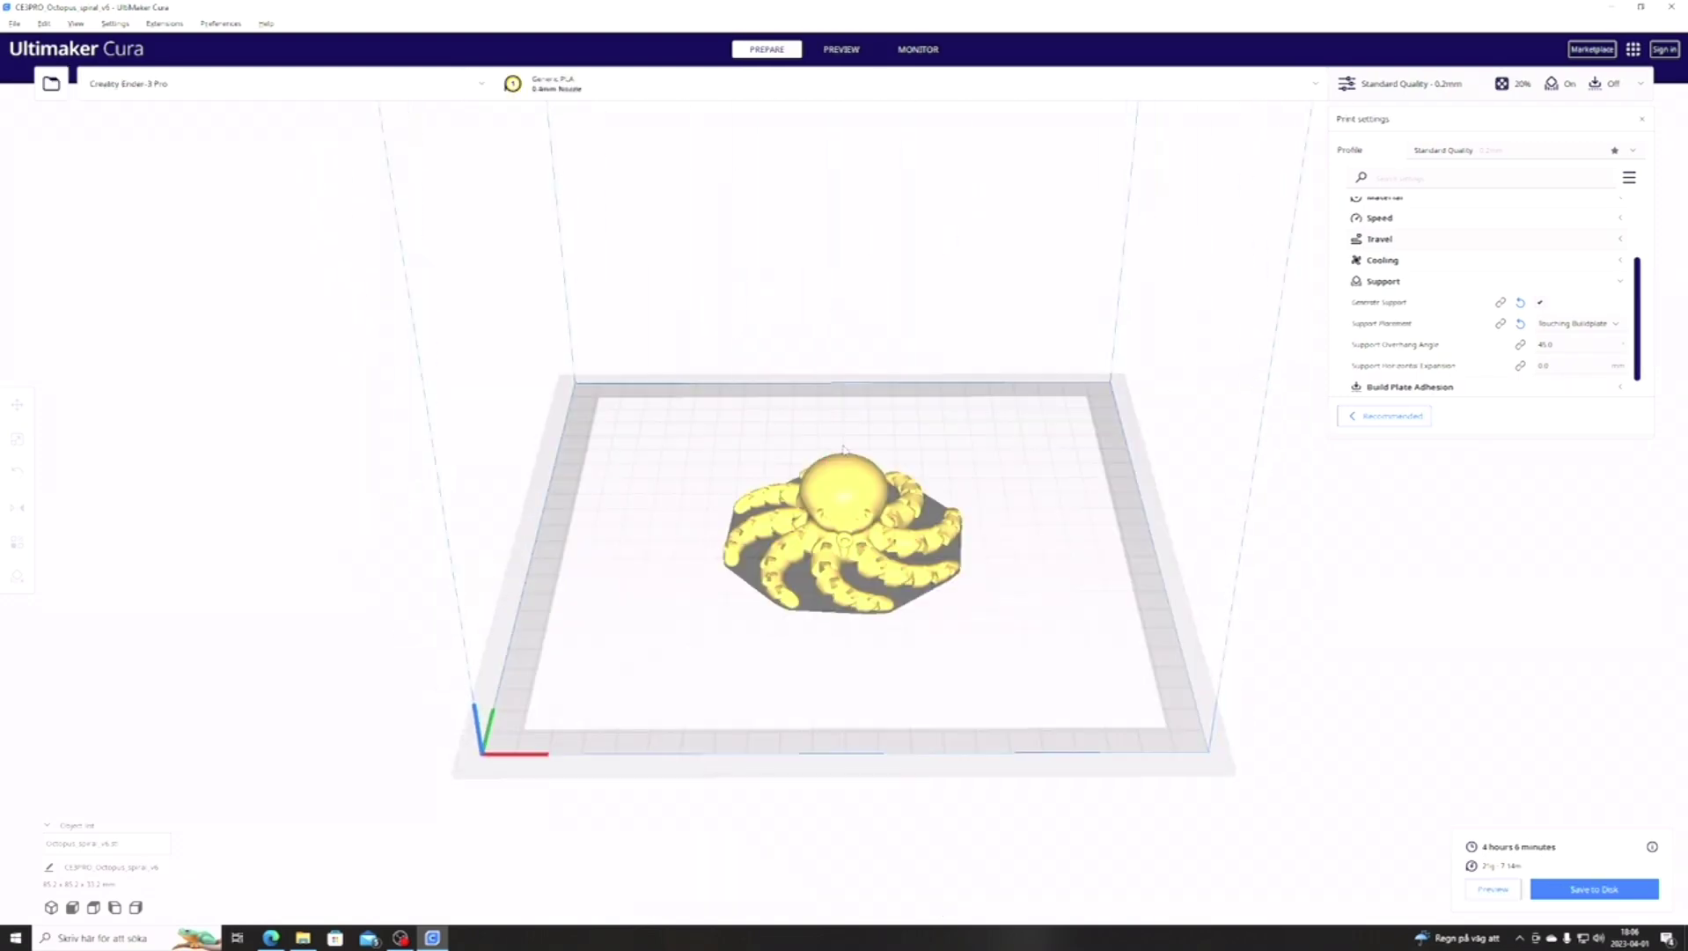
- Save the sliced octopus to the desktop as a G-code file, minimize Cura, and move the file to a free desktop area
{"action": "left_click", "coordinate": [1574, 895]}
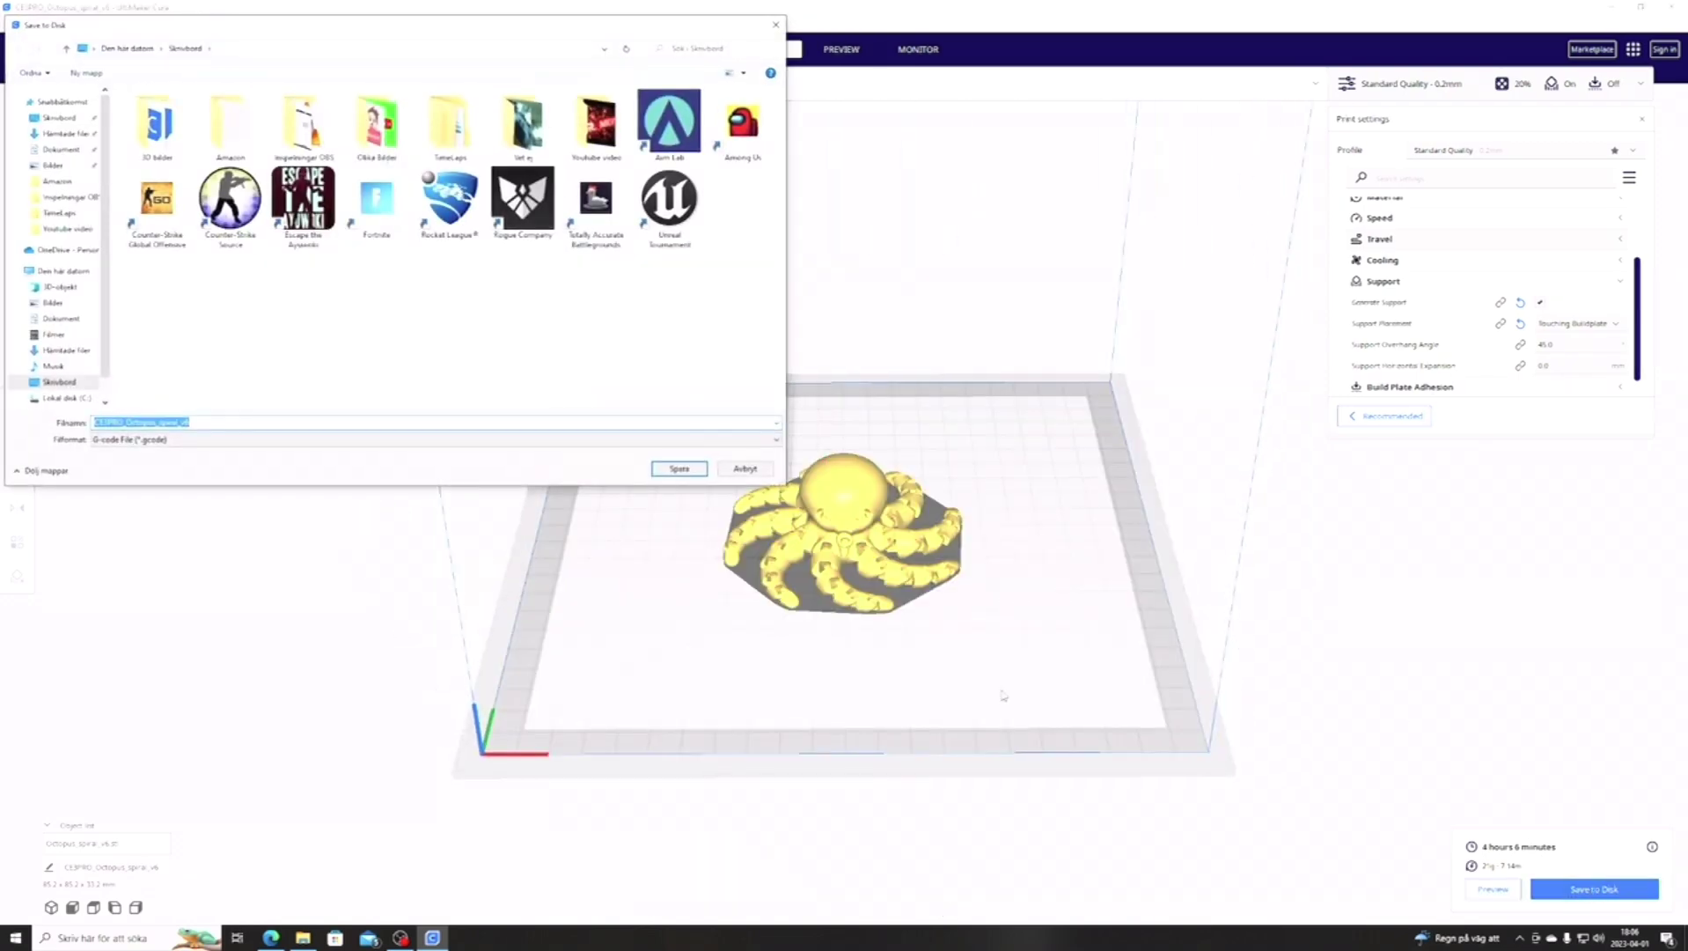
{"action": "left_click", "coordinate": [675, 469]}
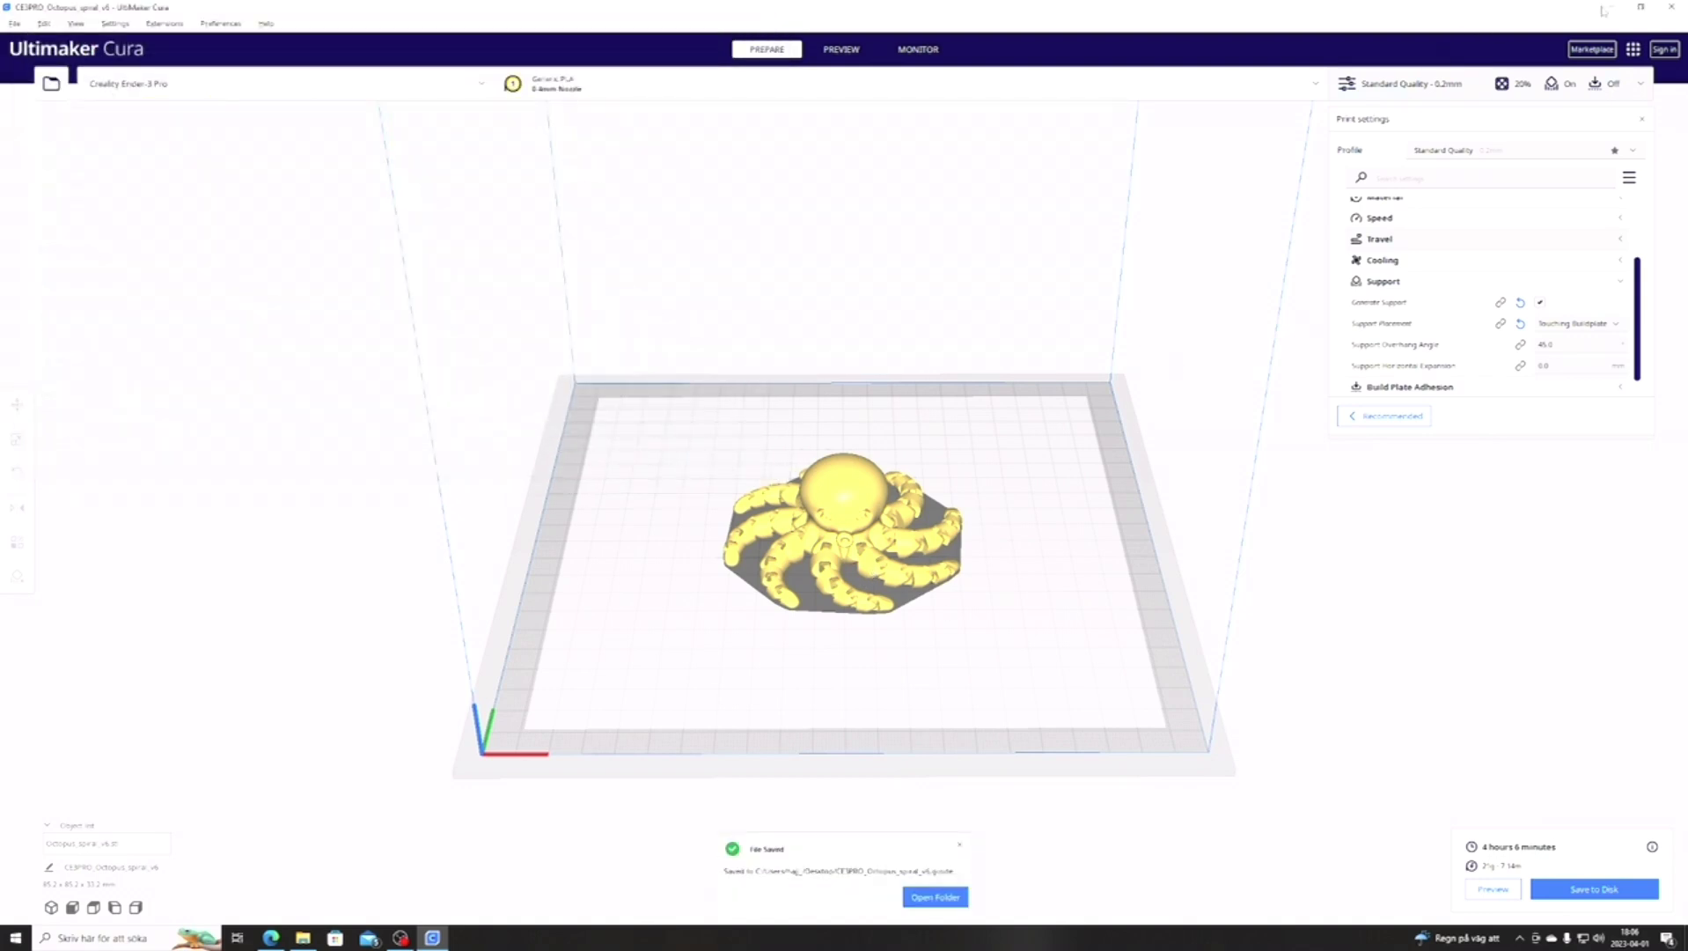
{"action": "left_click", "coordinate": [1614, 7]}
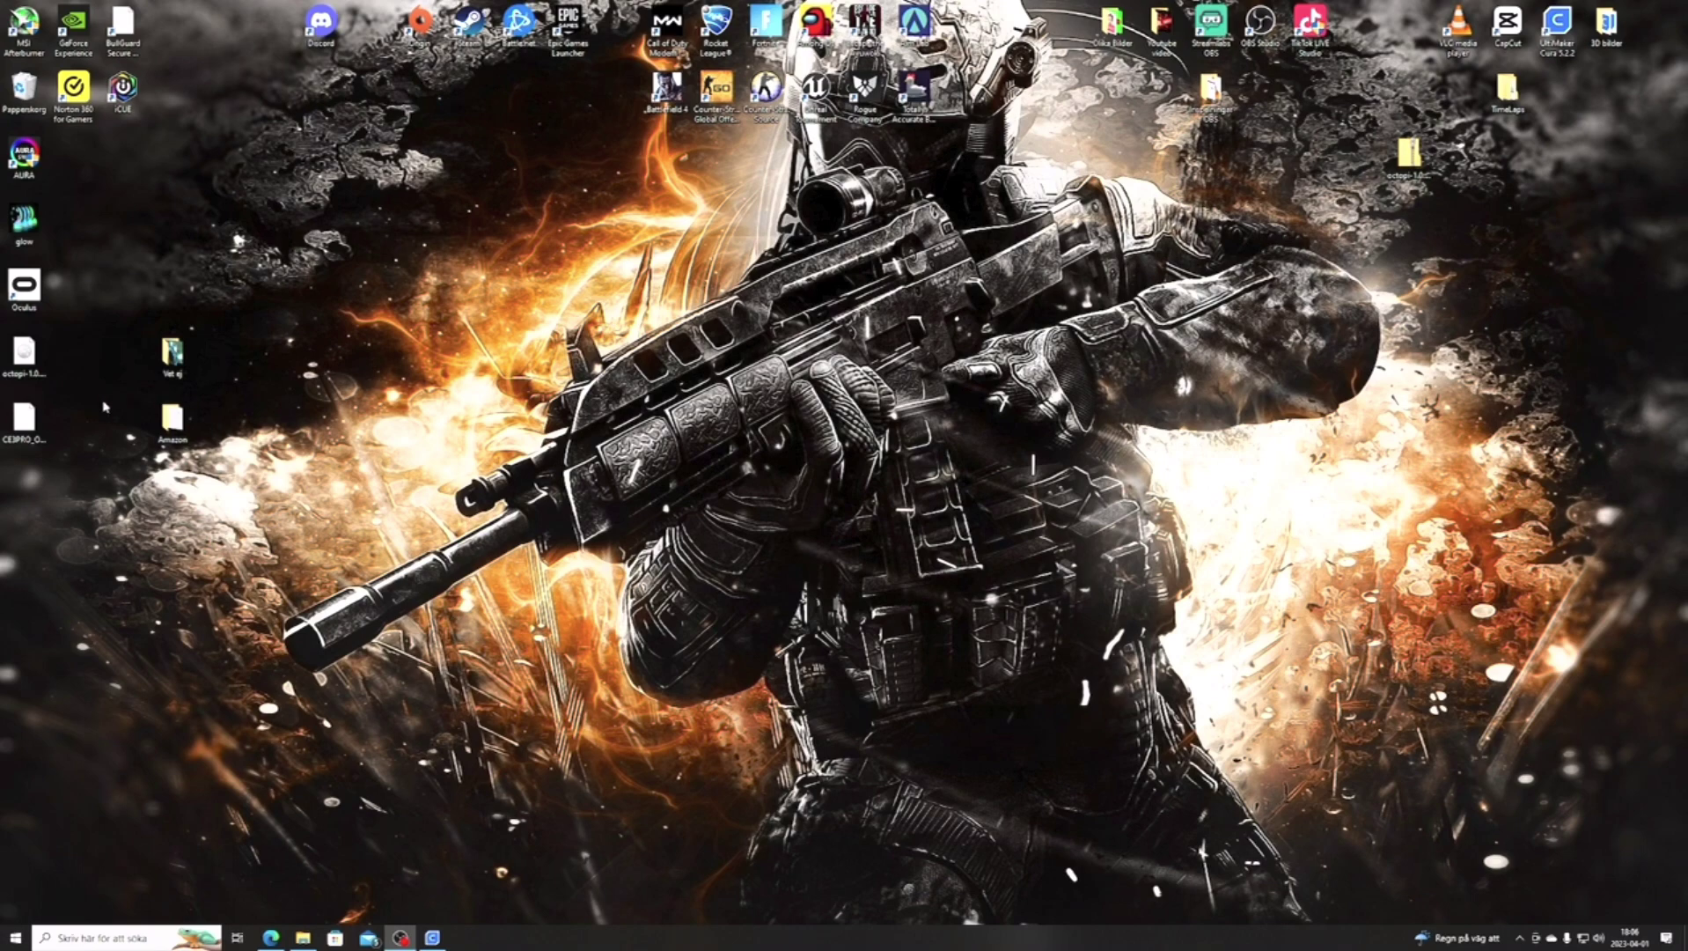
{"action": "left_click_drag", "start_coordinate": [23, 418], "coordinate": [469, 233]}
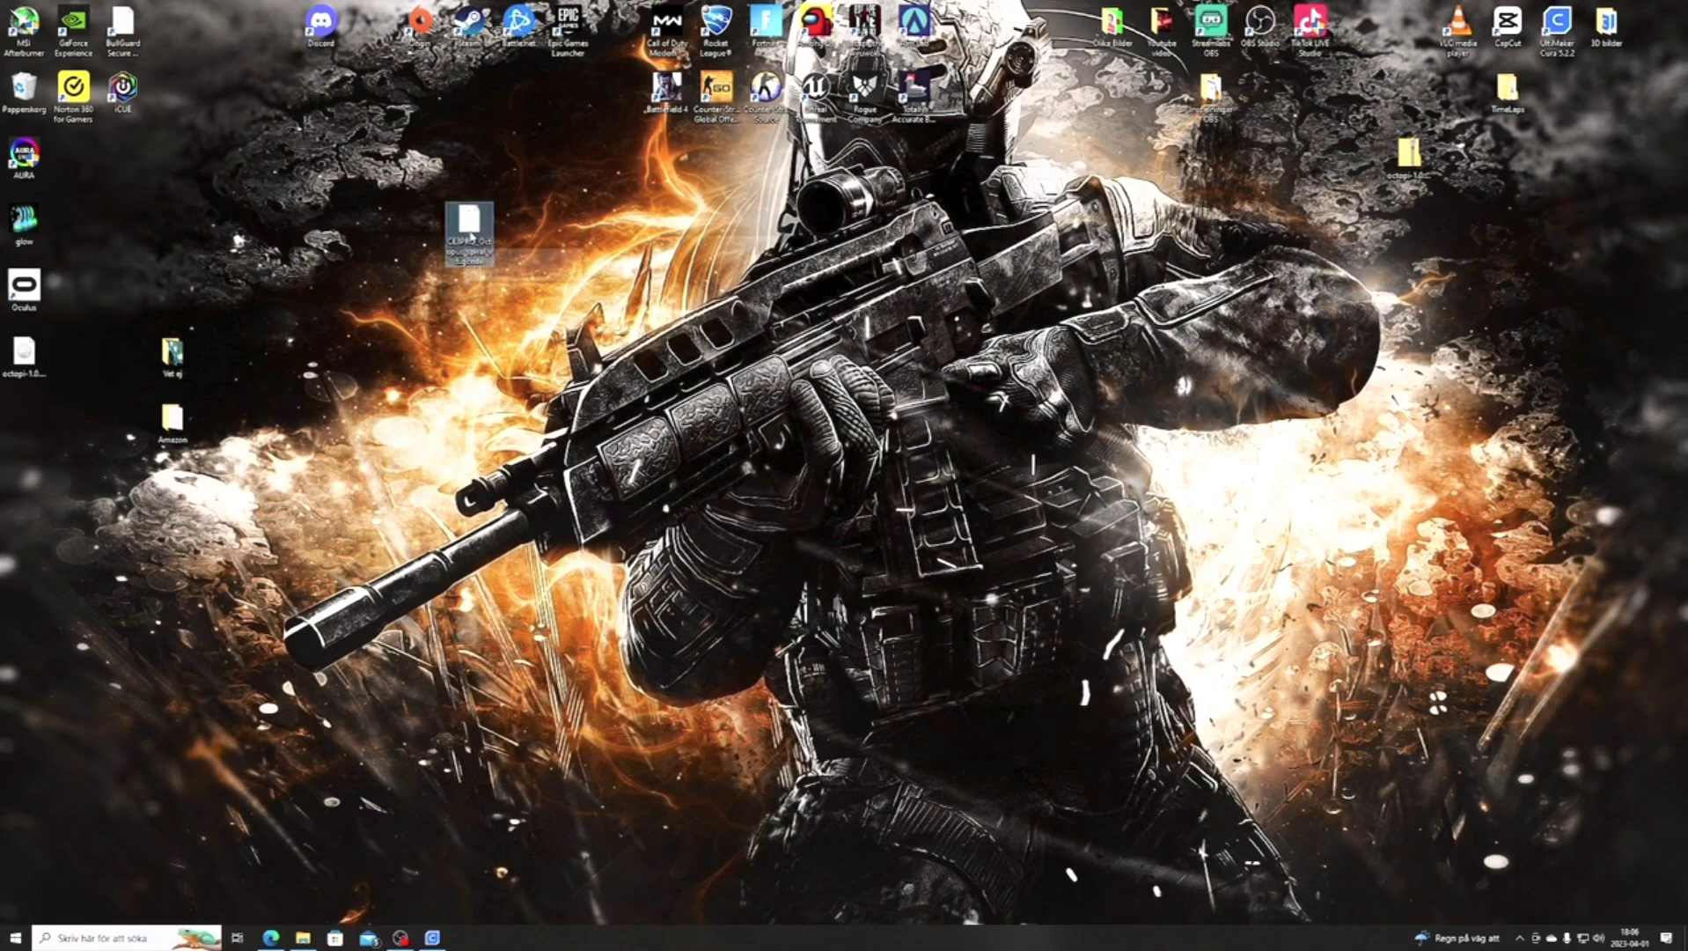
- Switch to OctoPrint in the browser and upload CE3PRO_Octopus_spiral_v6.gcode from the desktop to its files
{"action": "left_click", "coordinate": [271, 937]}
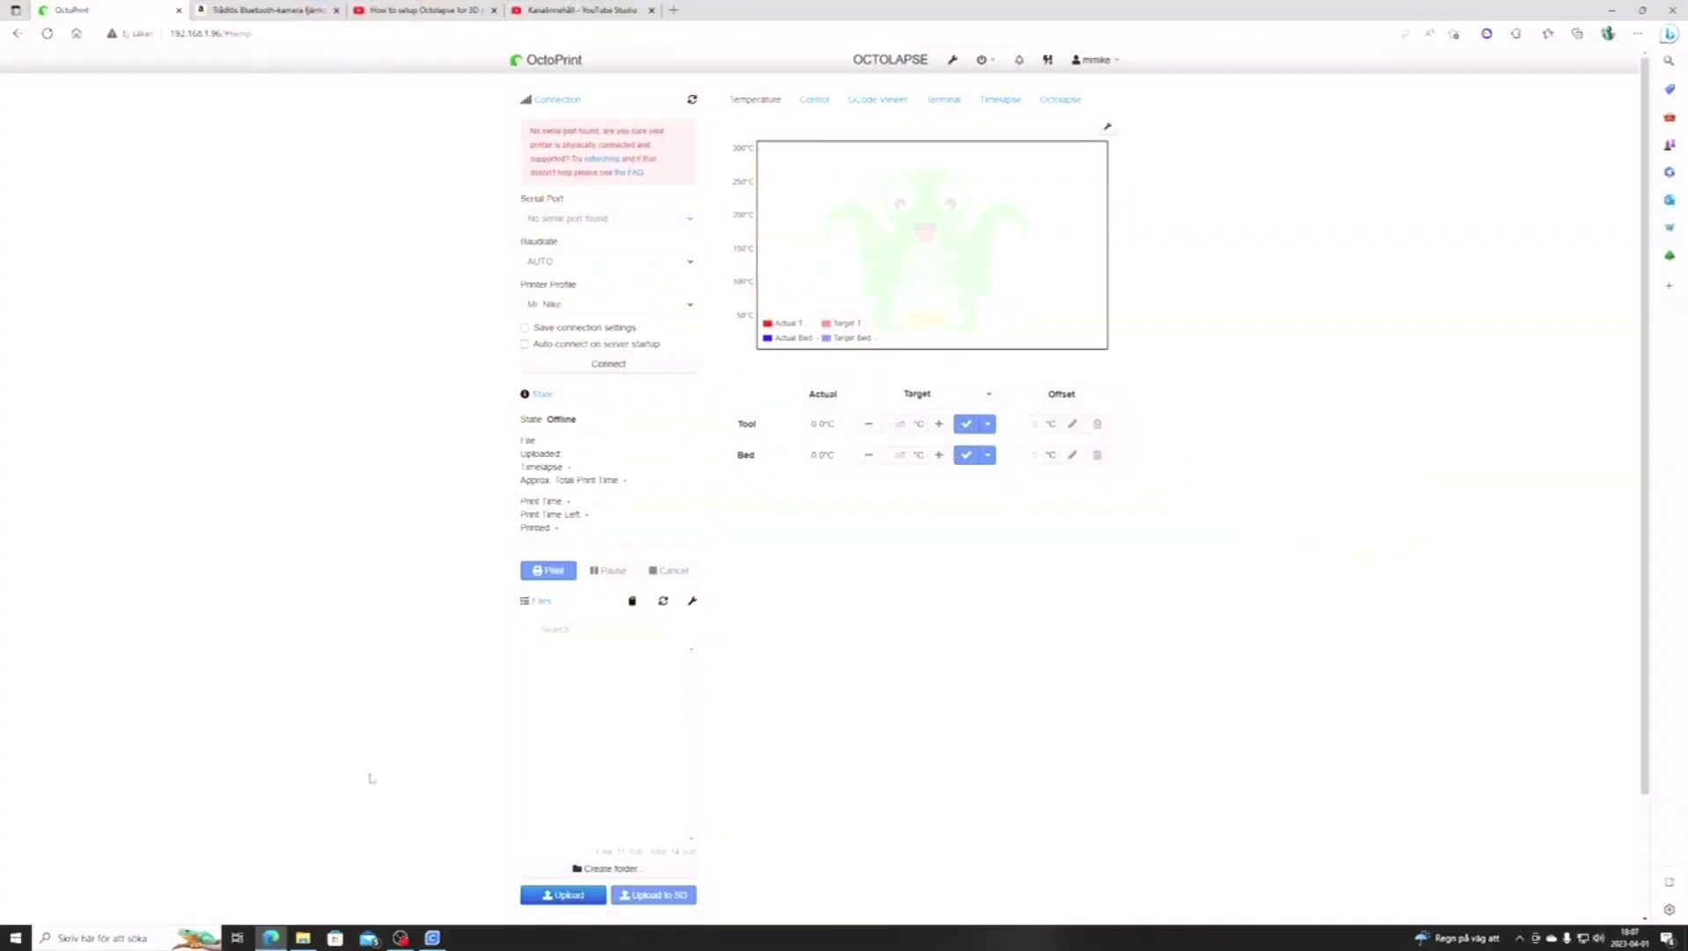
{"action": "left_click", "coordinate": [569, 896]}
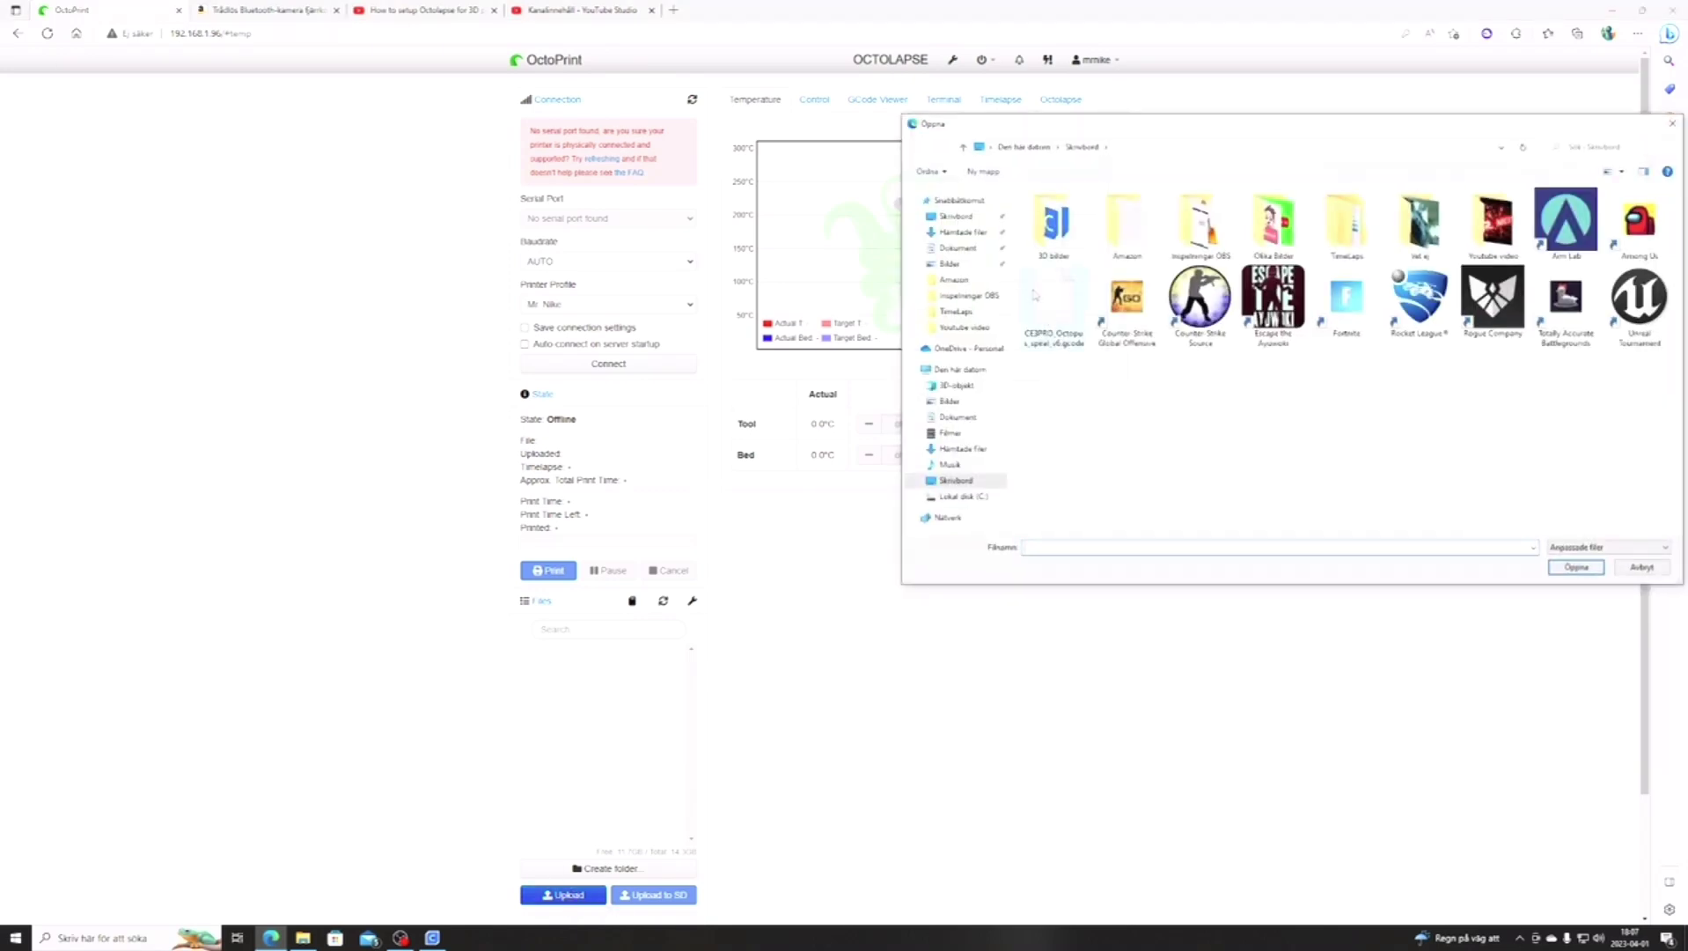
{"action": "left_click", "coordinate": [1052, 302]}
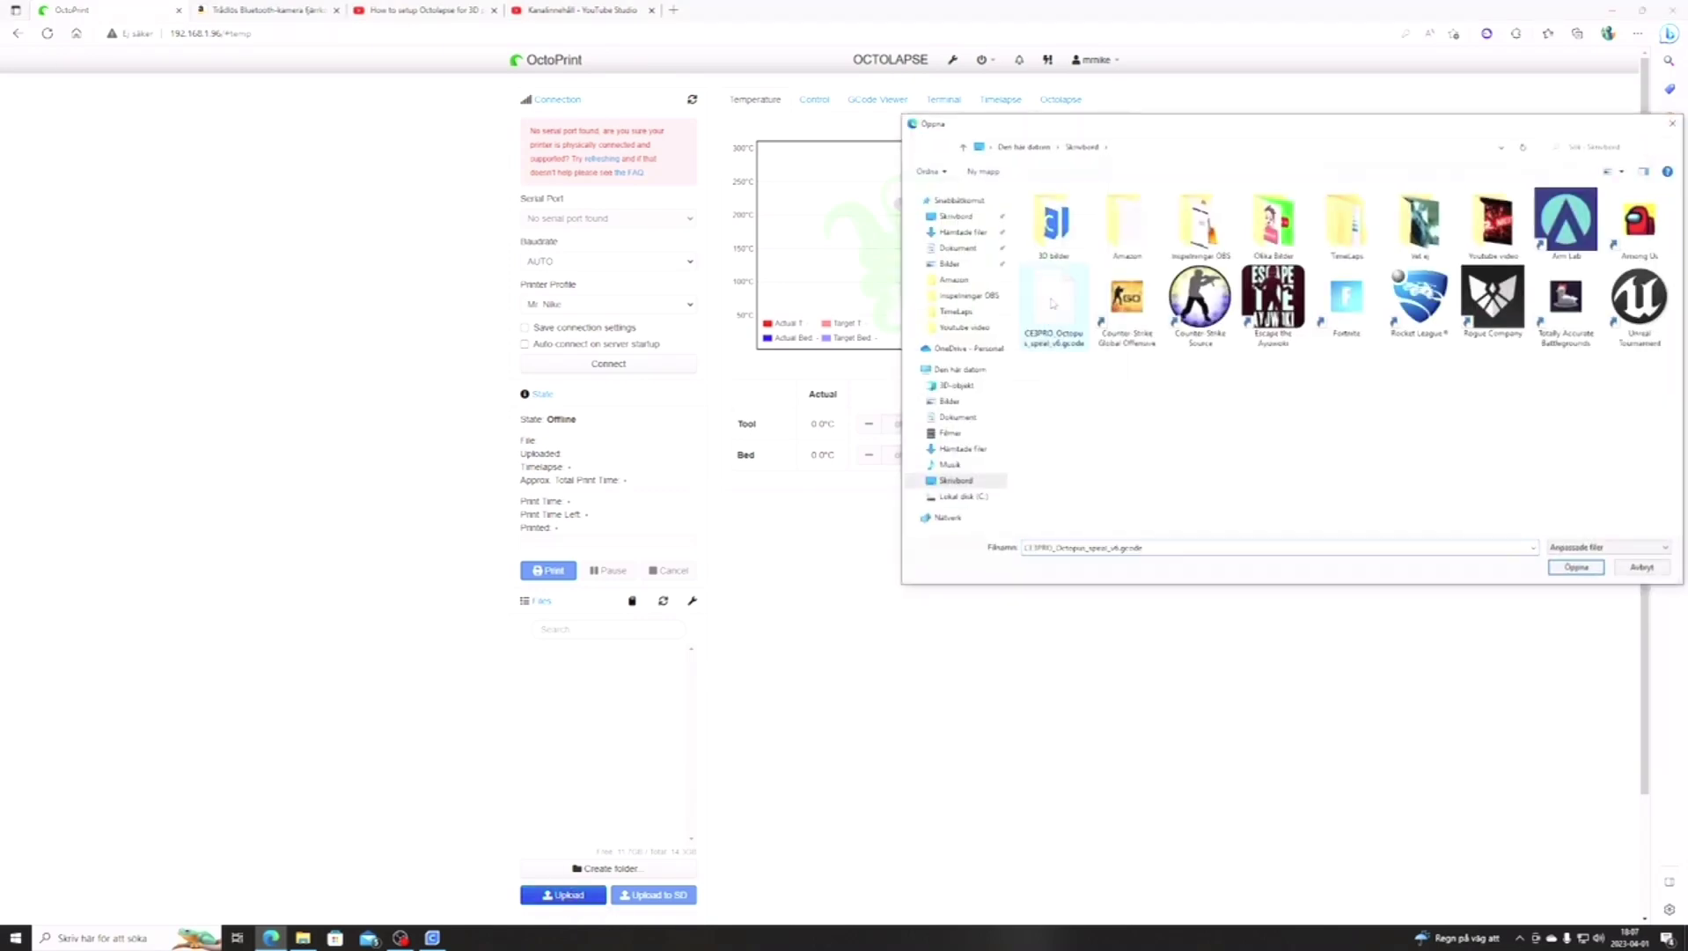
{"action": "left_click", "coordinate": [1576, 568]}
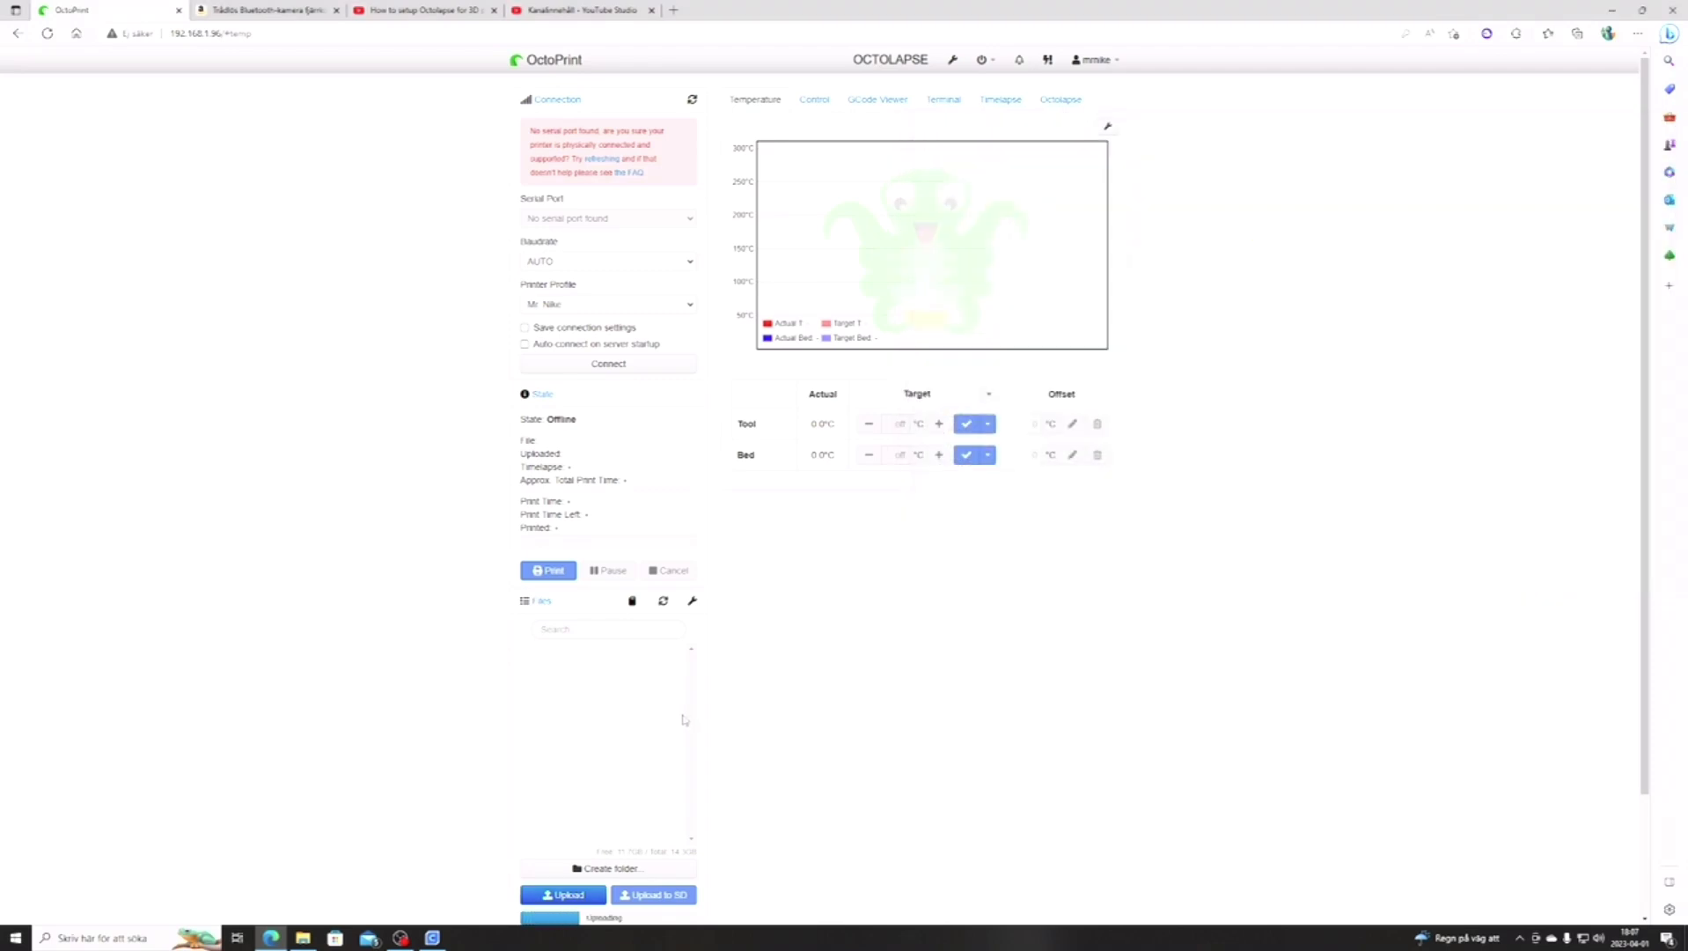
{"action": "scroll", "coordinate": [733, 709], "scroll_direction": "down", "scroll_amount": 2}
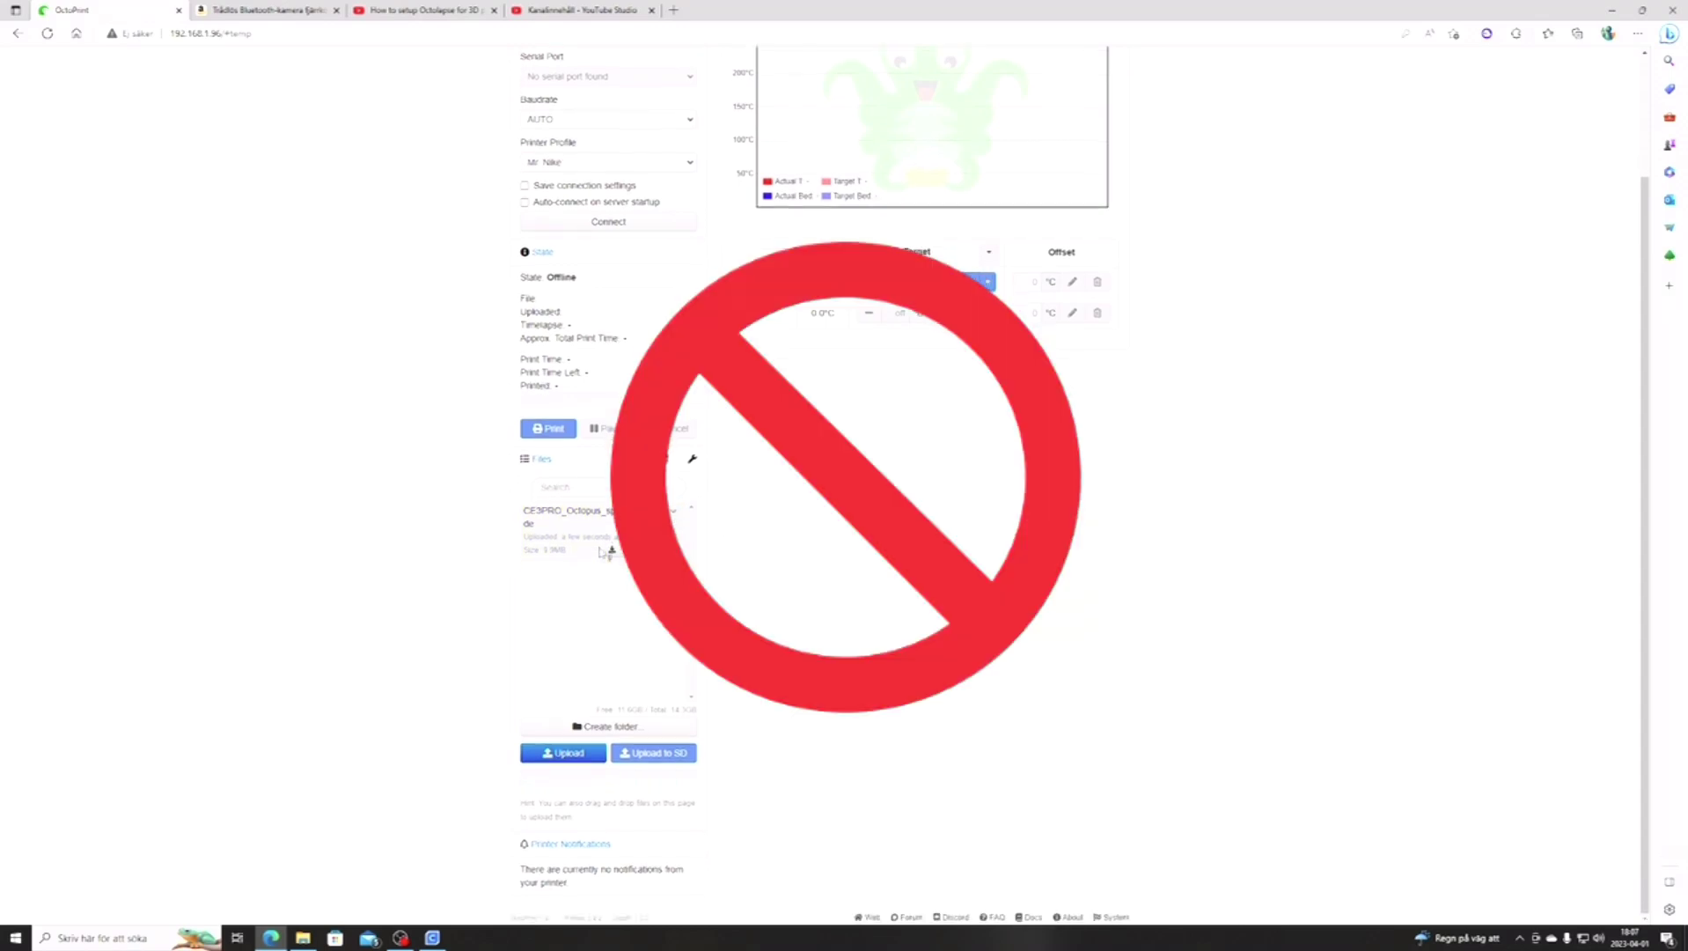
{"action": "scroll", "coordinate": [599, 552], "scroll_direction": "up", "scroll_amount": 2}
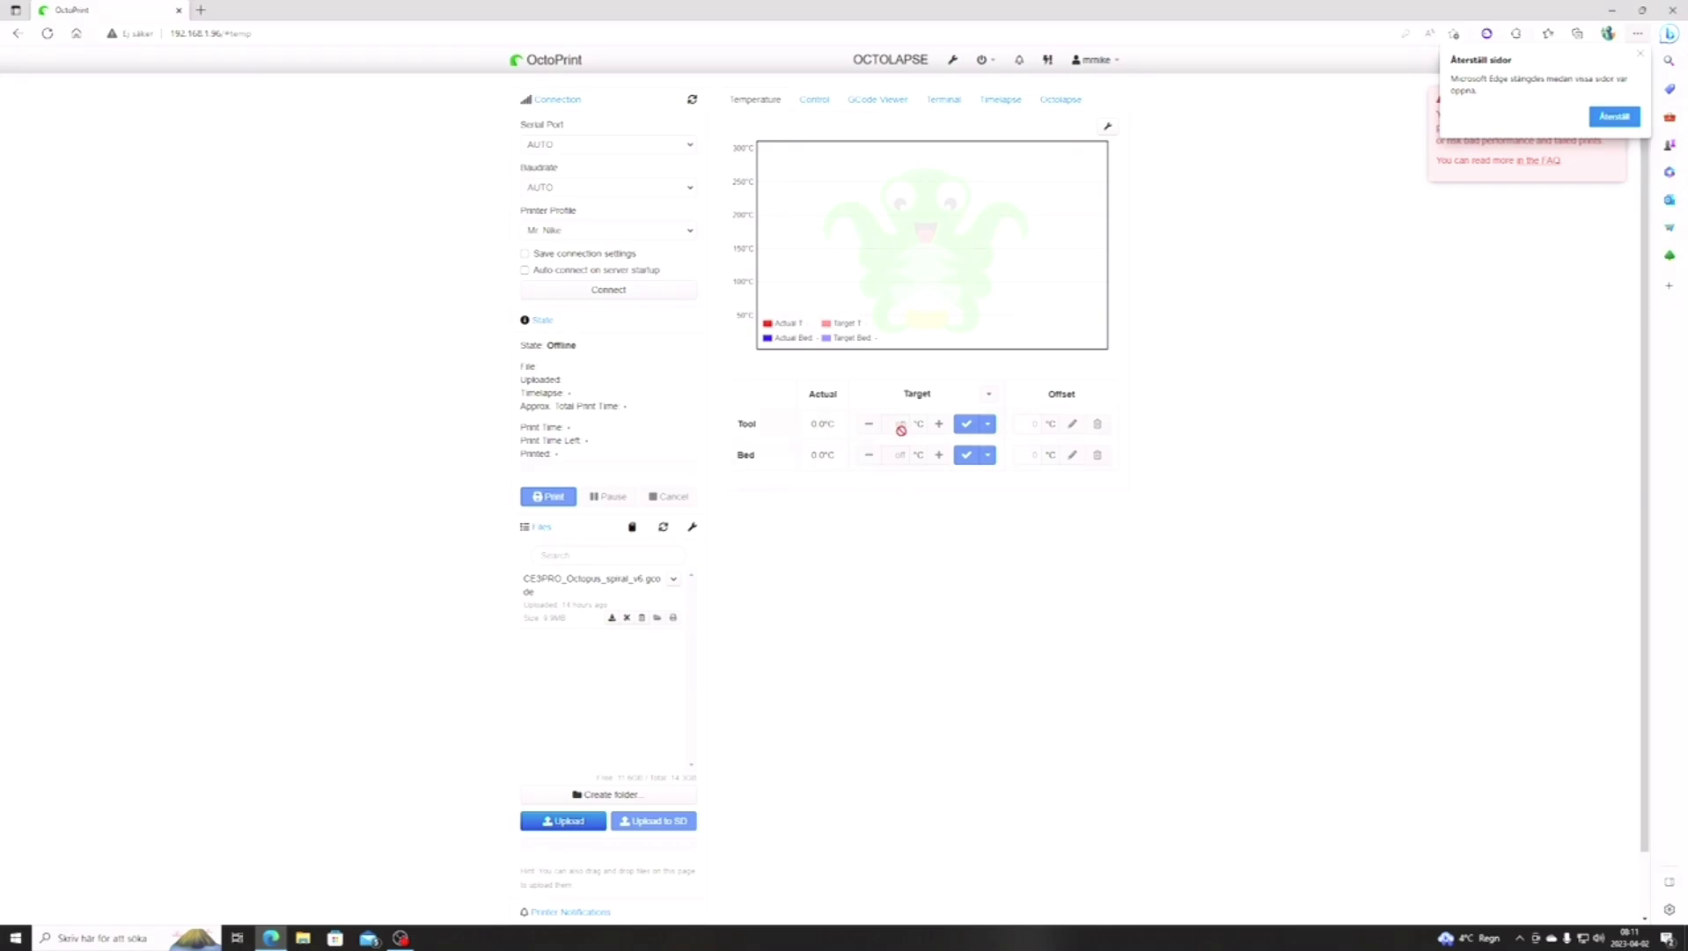
- Dismiss the page-restore and undervoltage notices, view the webcam picture in the printer controls, and return to the temperature view
{"action": "left_click", "coordinate": [1639, 54]}
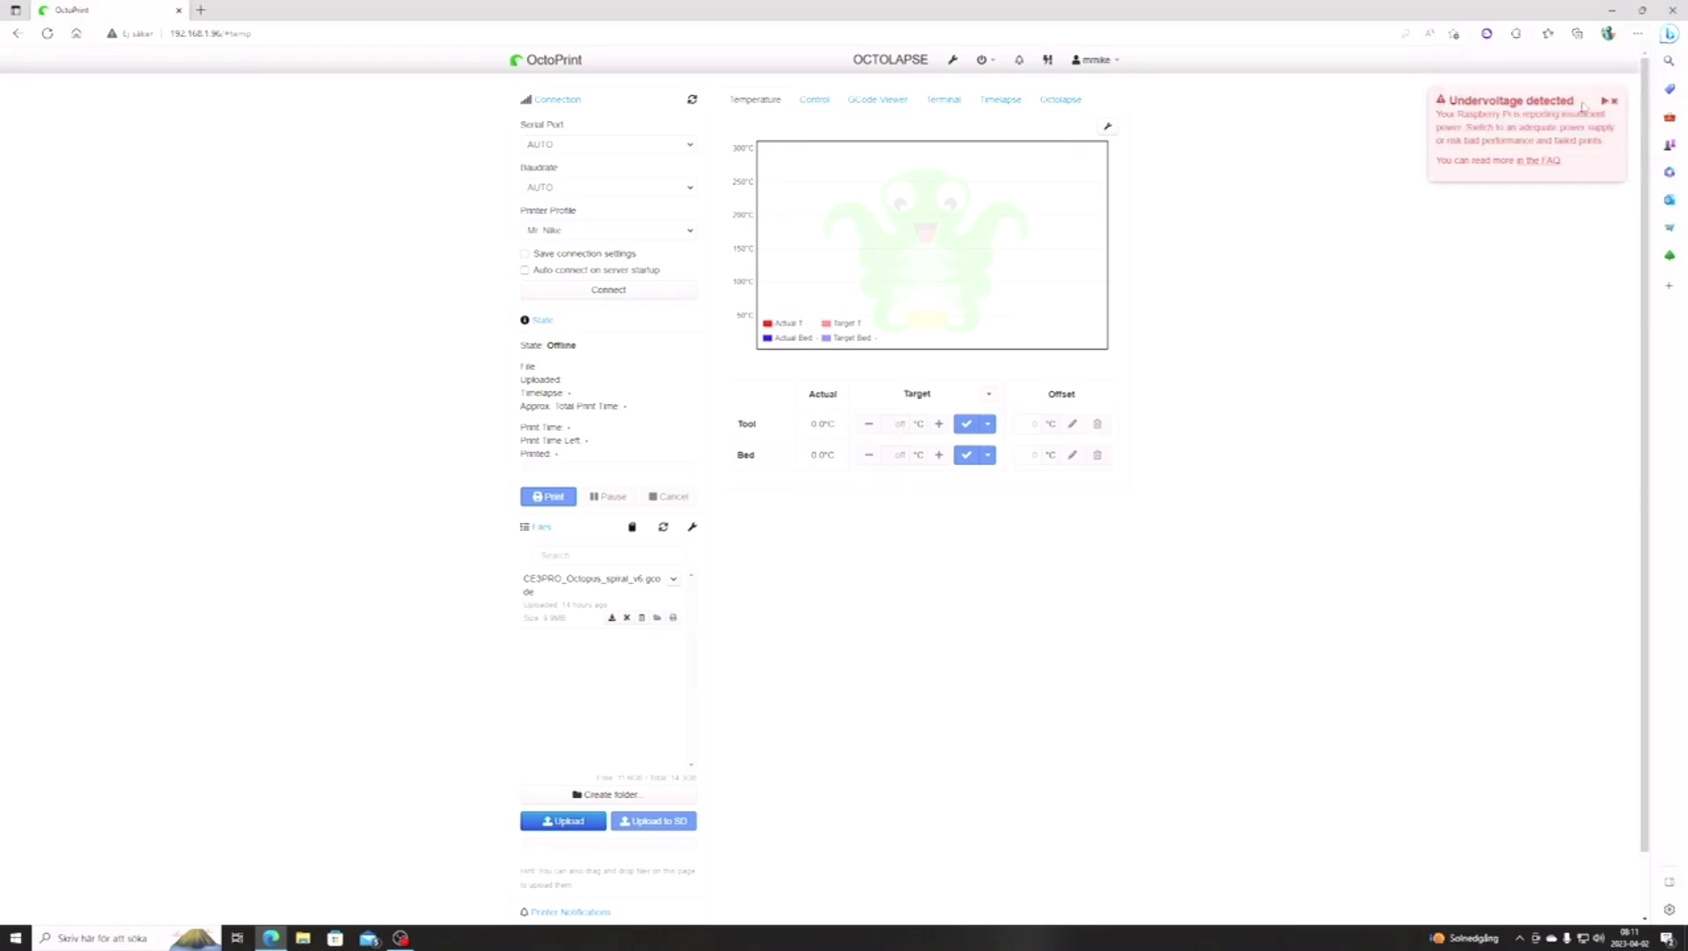
{"action": "left_click", "coordinate": [1617, 107]}
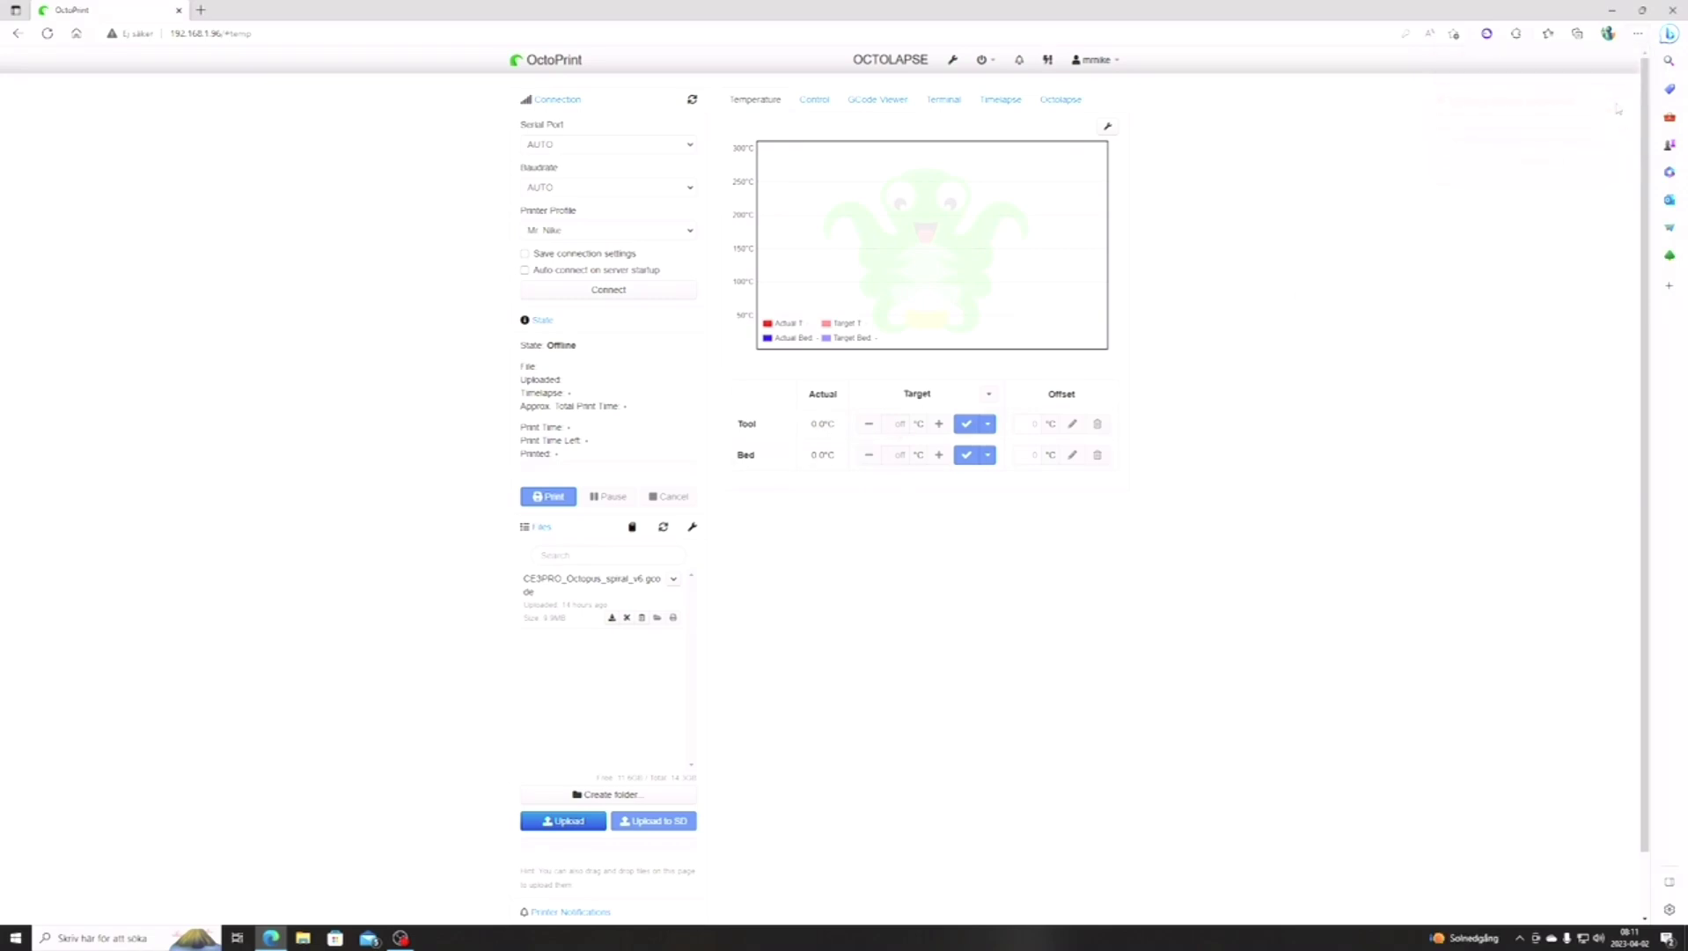
{"action": "left_click", "coordinate": [826, 100]}
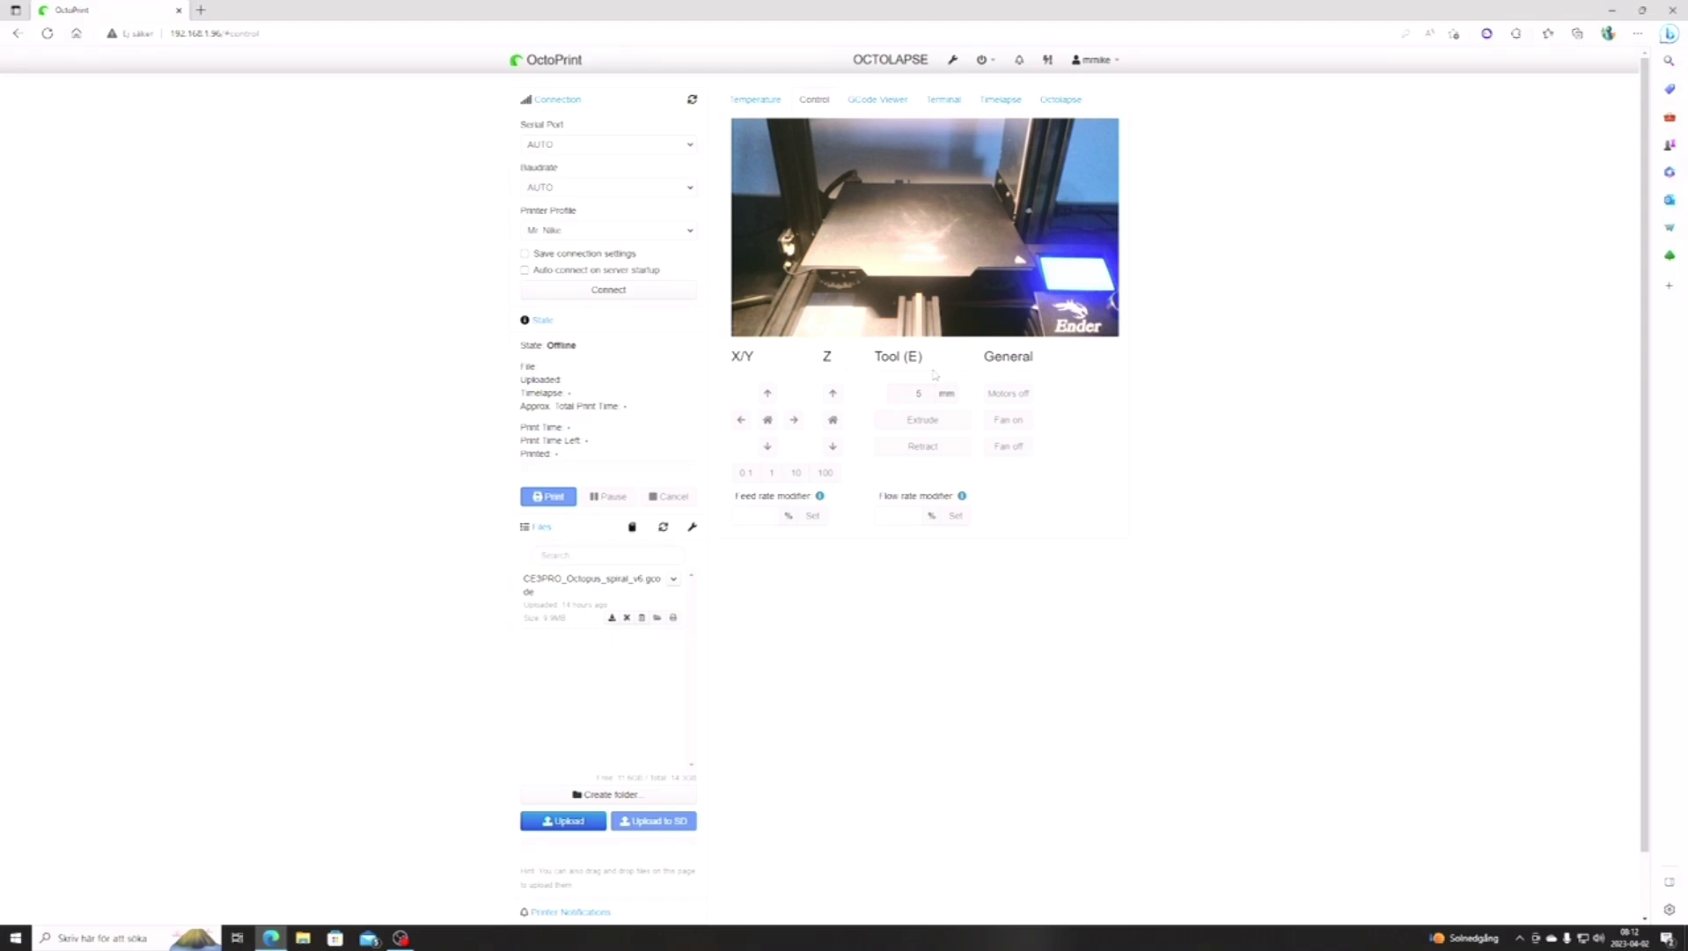
{"action": "left_click", "coordinate": [755, 99]}
- Connect OctoPrint to the printer with serial port and baudrate both set to AUTO, keeping the selected printer profile
{"action": "left_click", "coordinate": [647, 145]}
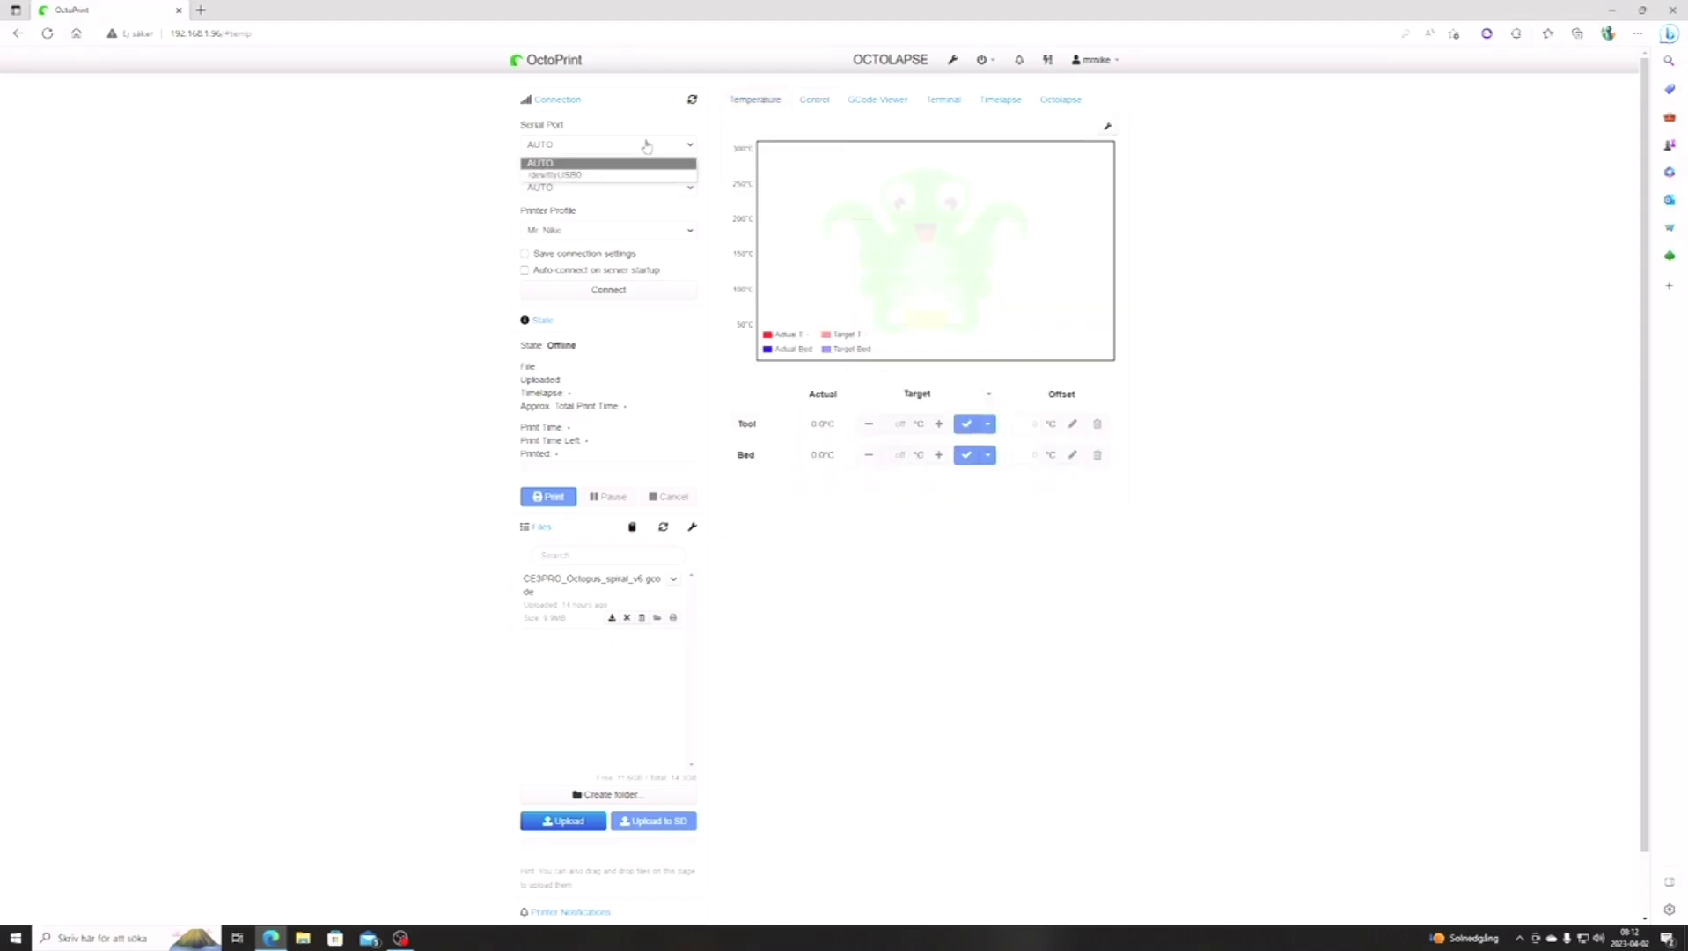
{"action": "left_click", "coordinate": [607, 163]}
{"action": "left_click", "coordinate": [607, 188]}
{"action": "left_click", "coordinate": [599, 203]}
{"action": "key", "text": "Tab"}
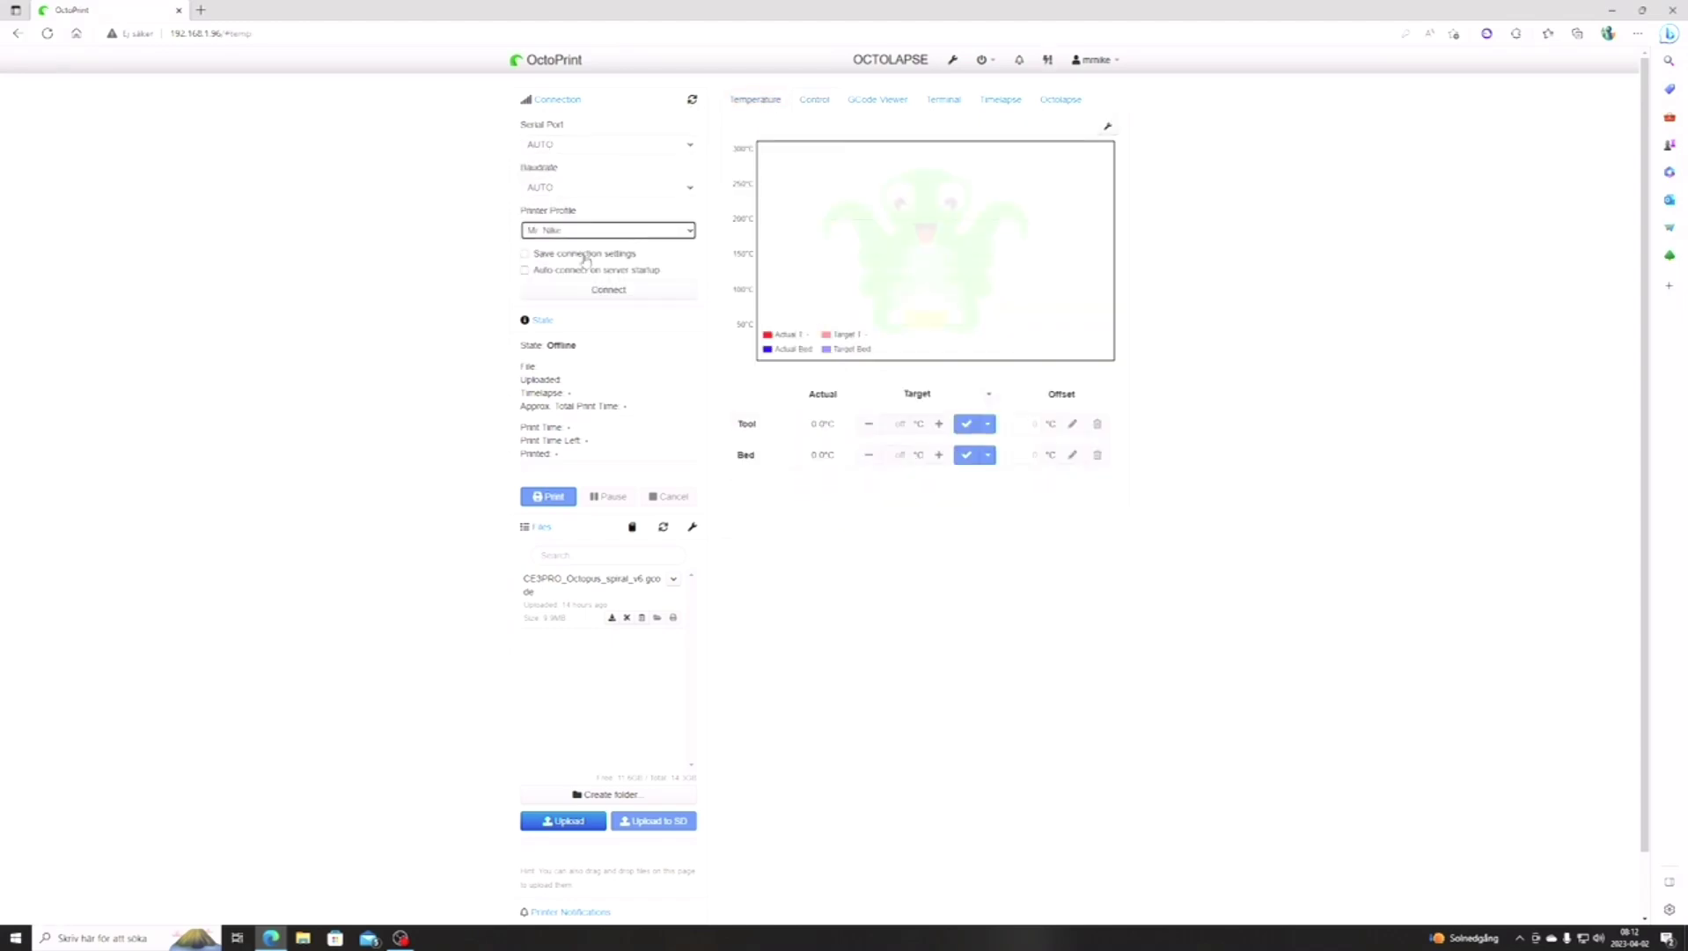
{"action": "left_click", "coordinate": [608, 289]}
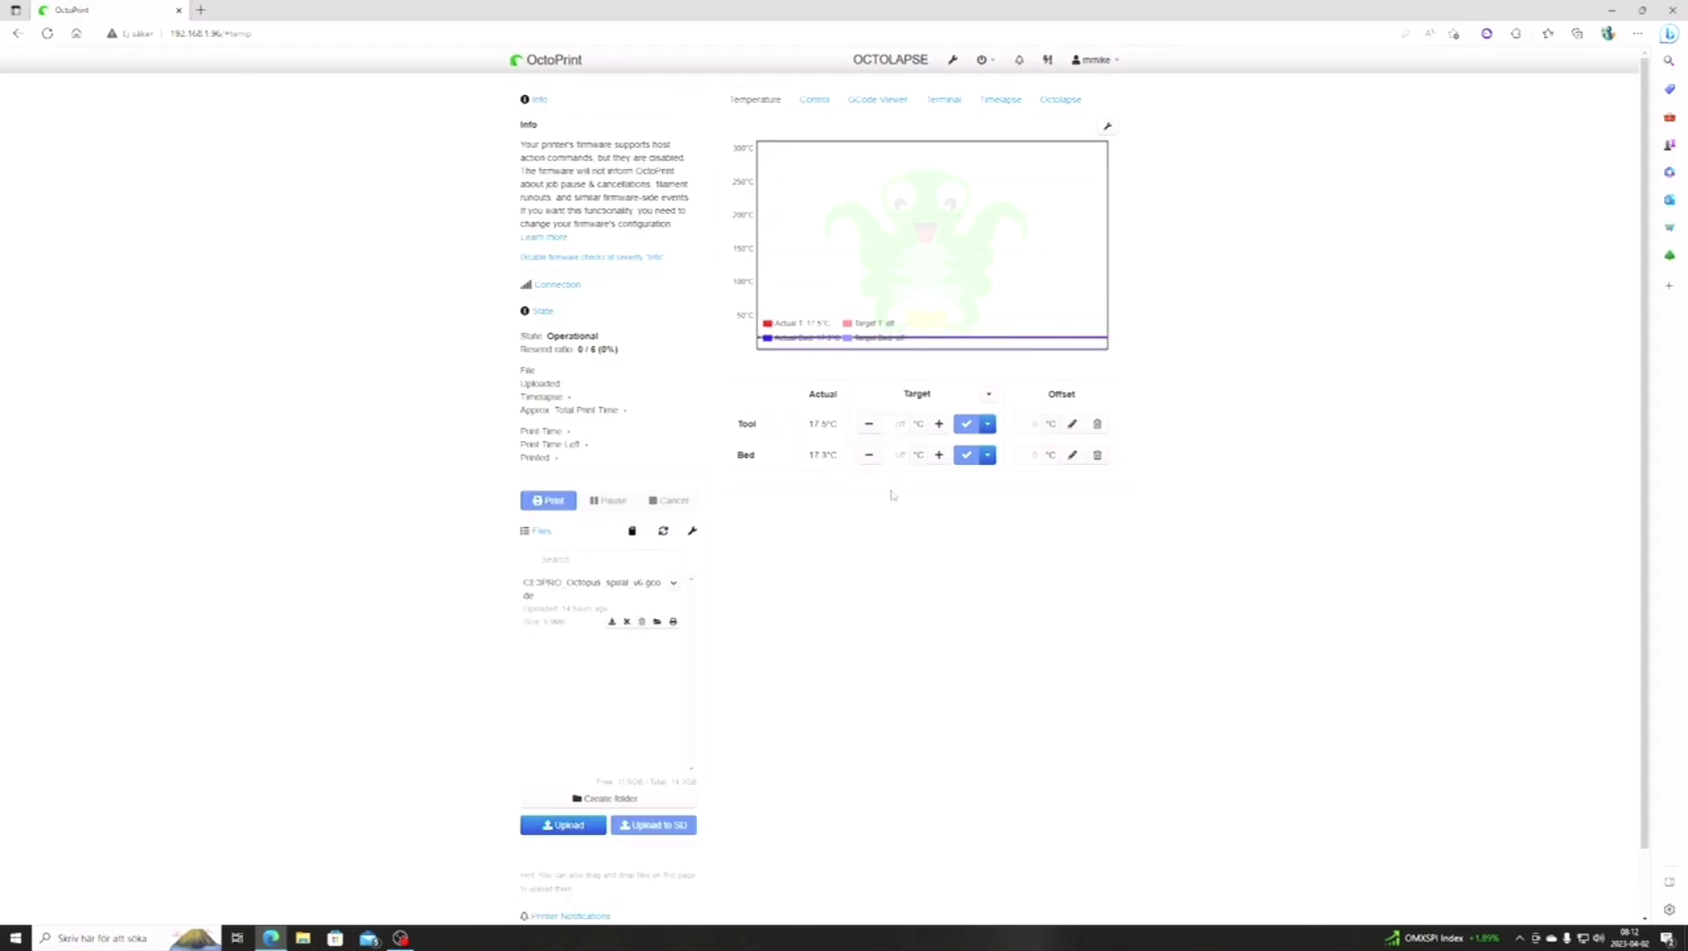
- Load CE3PRO_Octopus_spiral_v6.gcode as the print job and display it in the GCode Viewer
{"action": "left_click", "coordinate": [987, 425]}
{"action": "left_click", "coordinate": [988, 425]}
{"action": "left_click", "coordinate": [1061, 100]}
{"action": "left_click", "coordinate": [946, 100]}
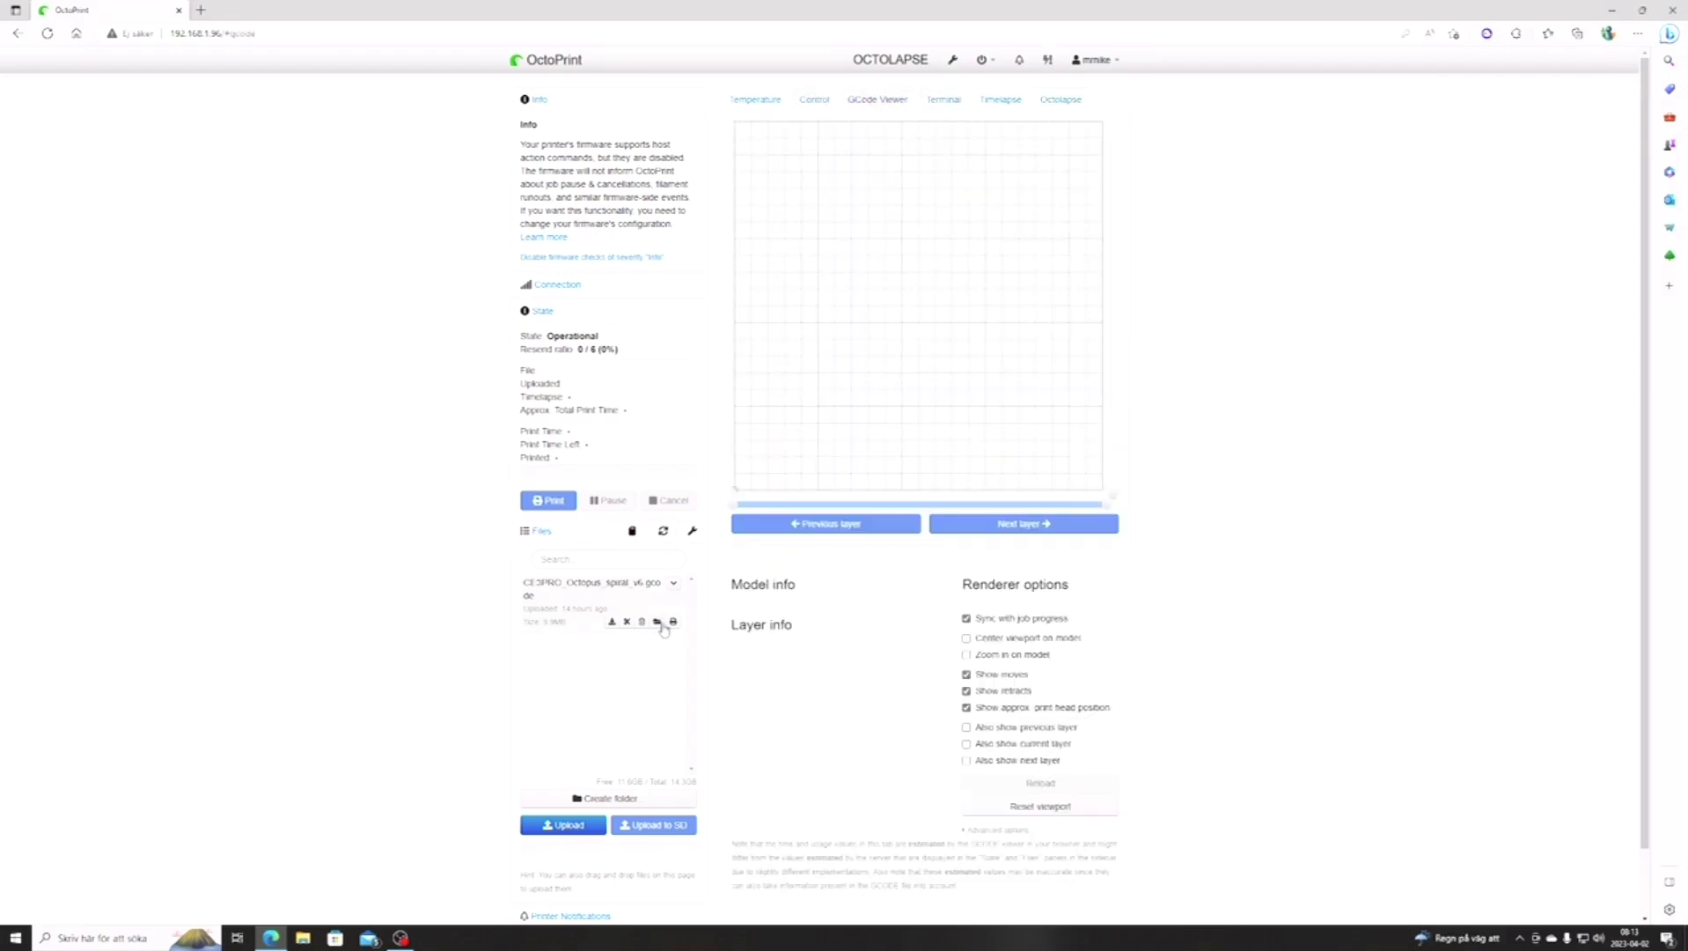
{"action": "left_click", "coordinate": [659, 623]}
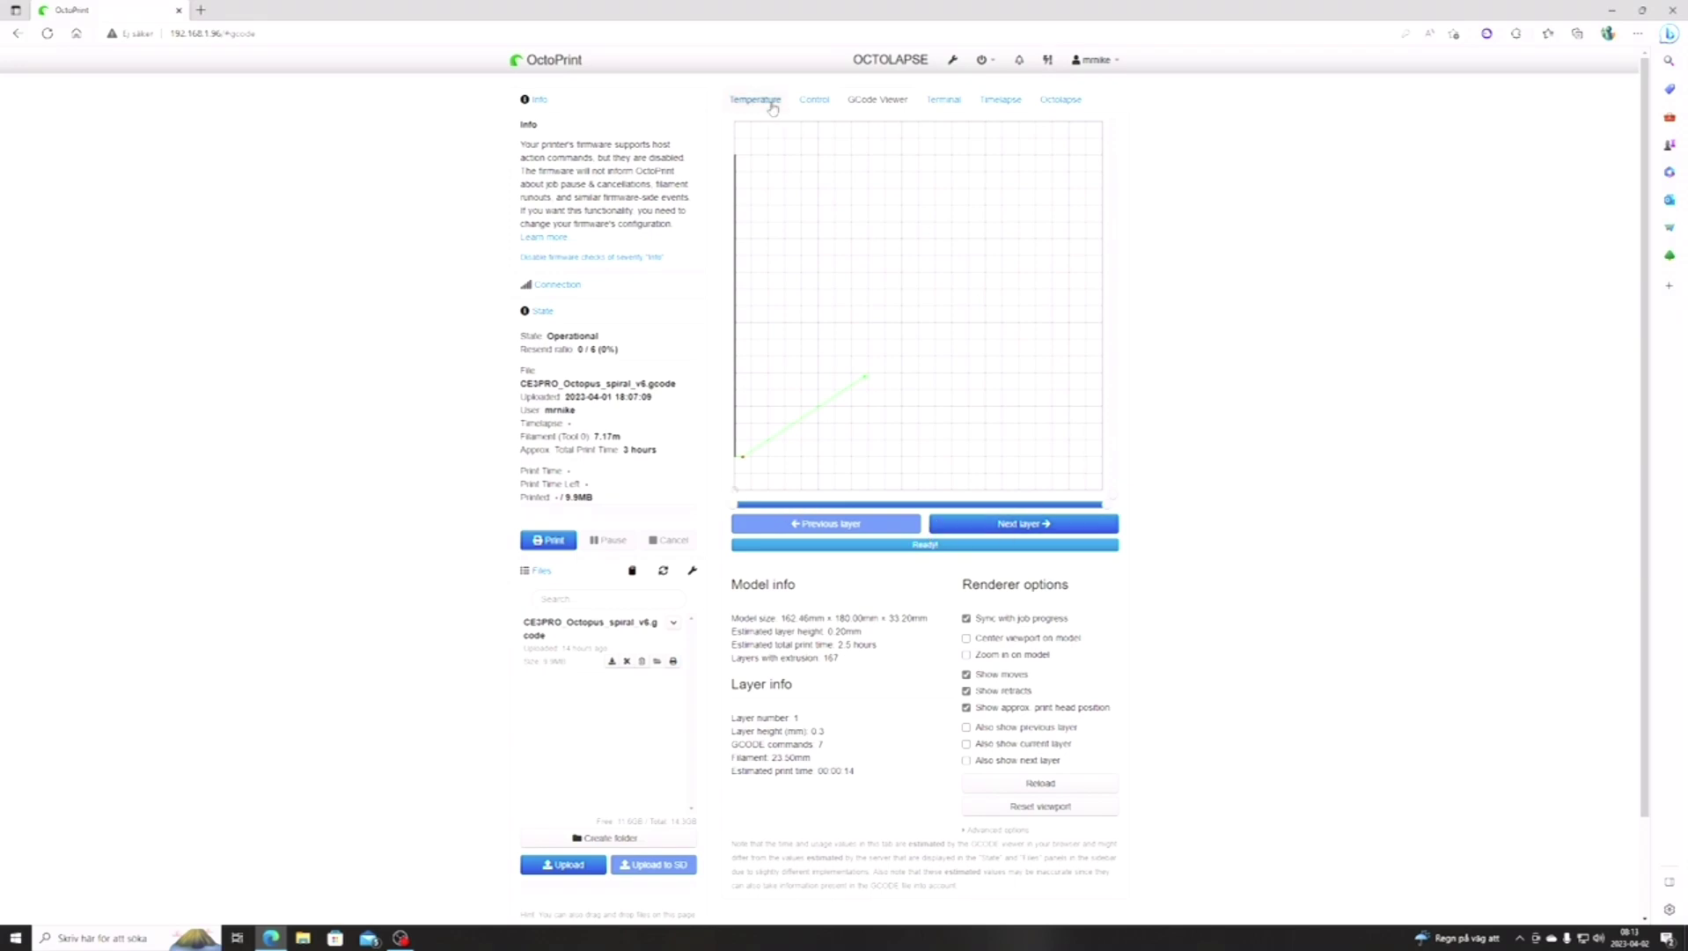
- Preheat the printer with target temperatures of 205 °C for the tool and 50 °C for the bed
{"action": "left_click", "coordinate": [757, 99]}
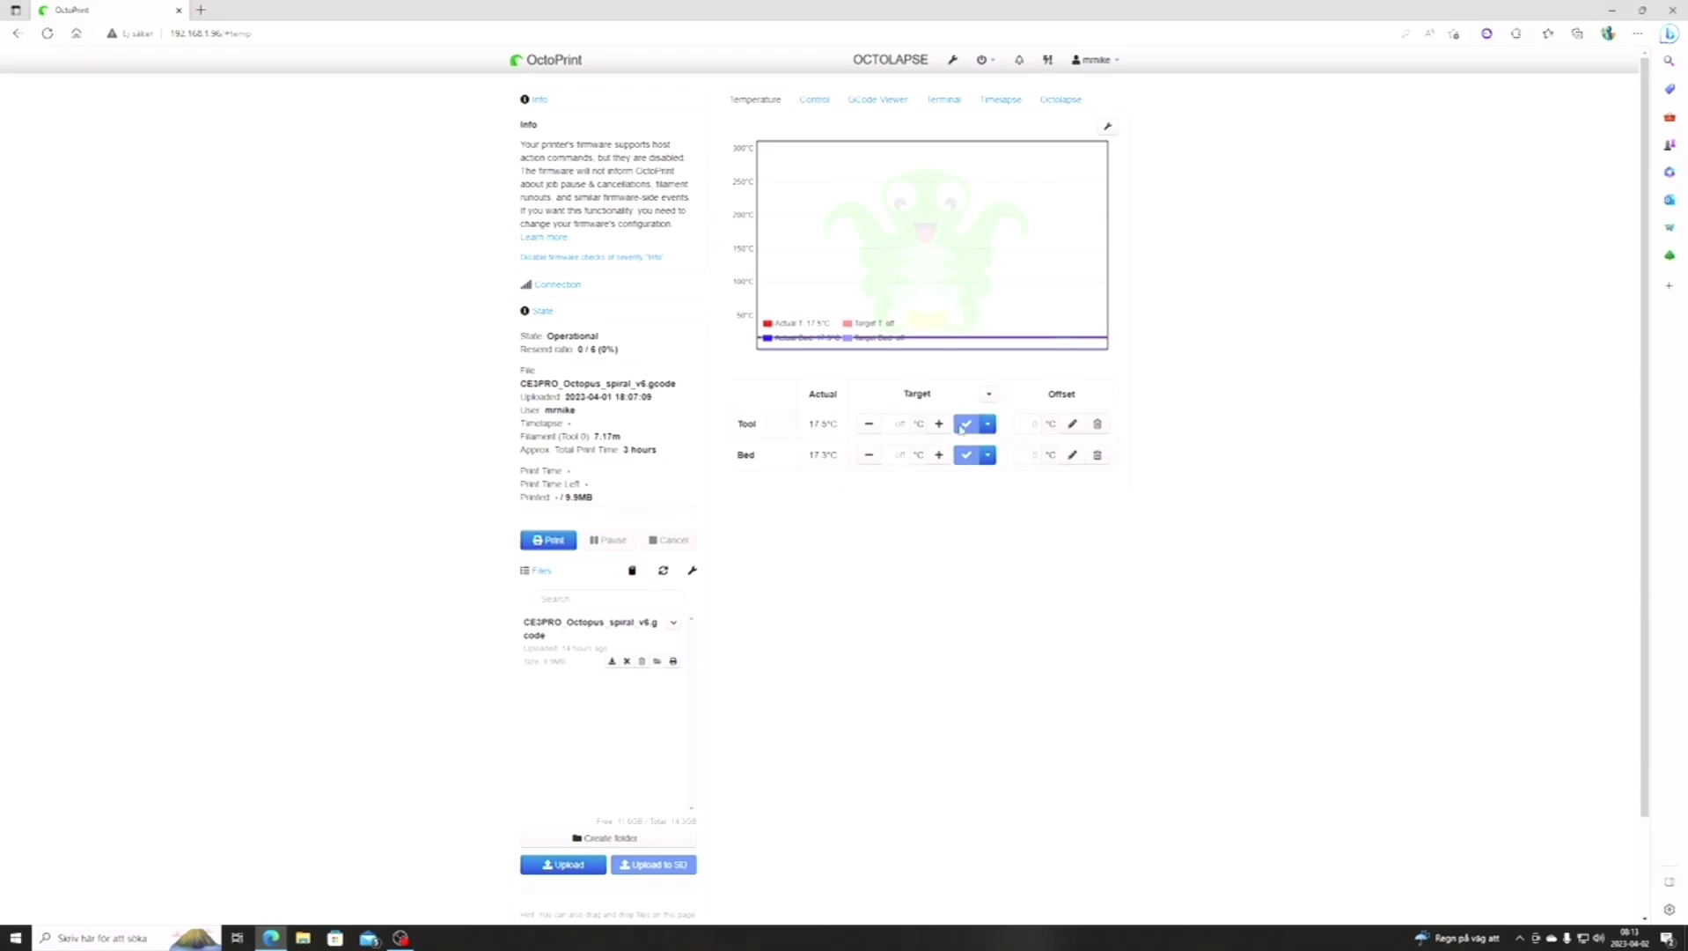
{"action": "left_click", "coordinate": [901, 423]}
{"action": "left_click", "coordinate": [965, 428]}
{"action": "left_click", "coordinate": [967, 455]}
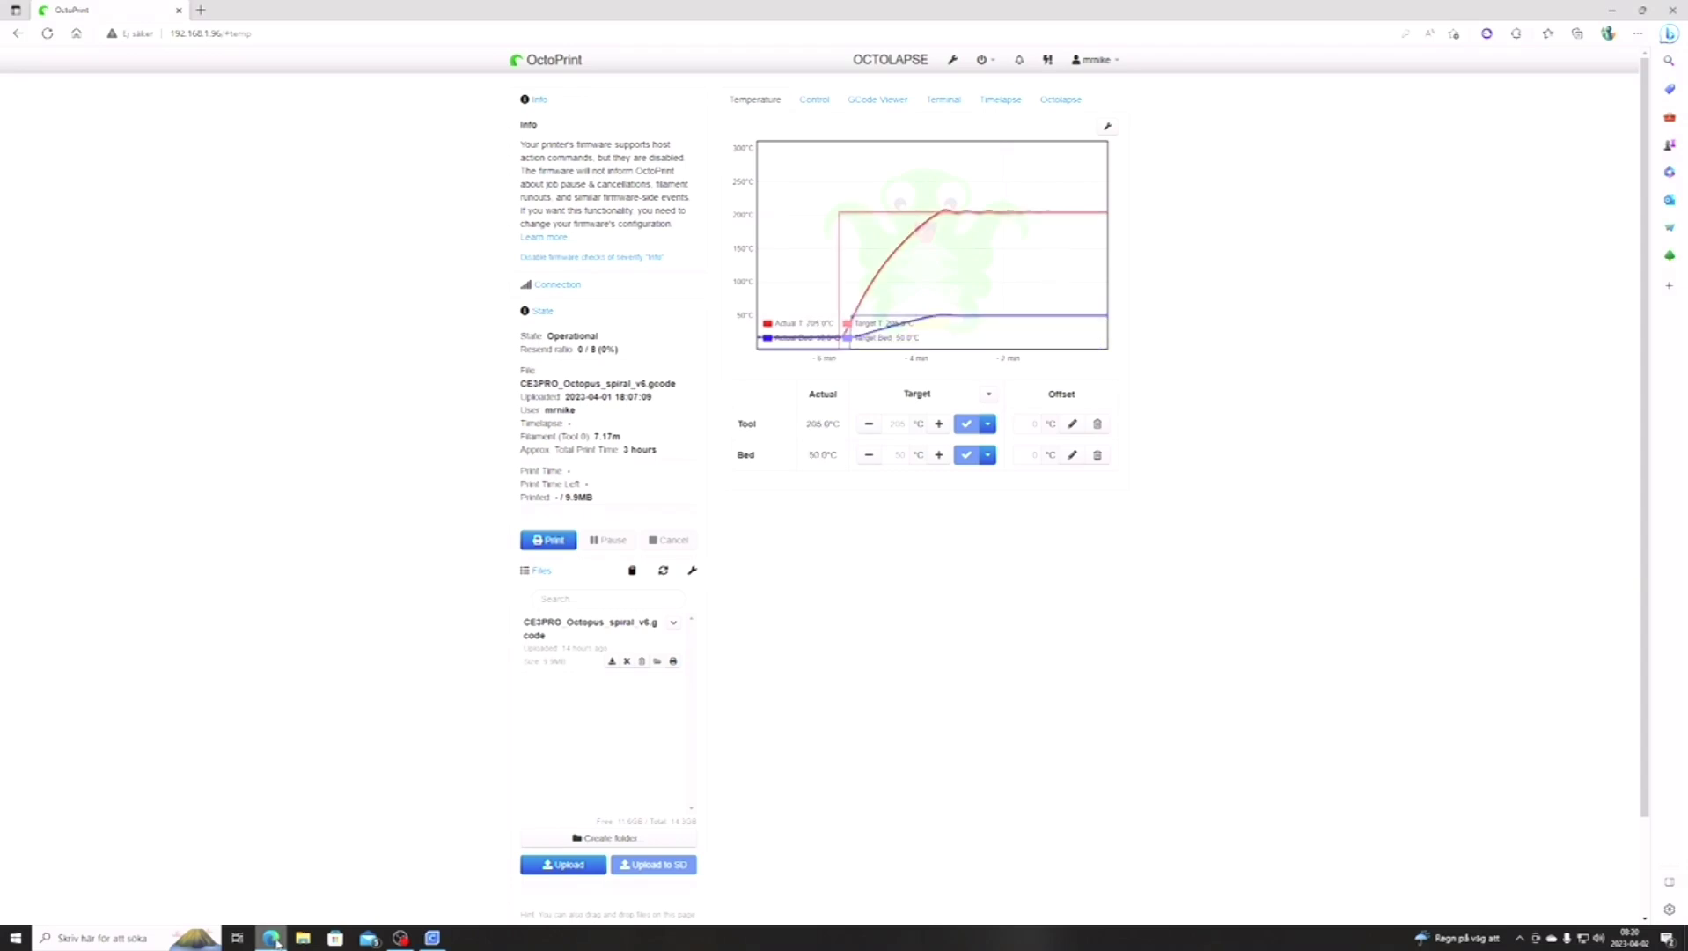
- Home the printer's X/Y axes and its Z axis from the printer controls
{"action": "scroll", "coordinate": [755, 525], "scroll_direction": "down", "scroll_amount": 2}
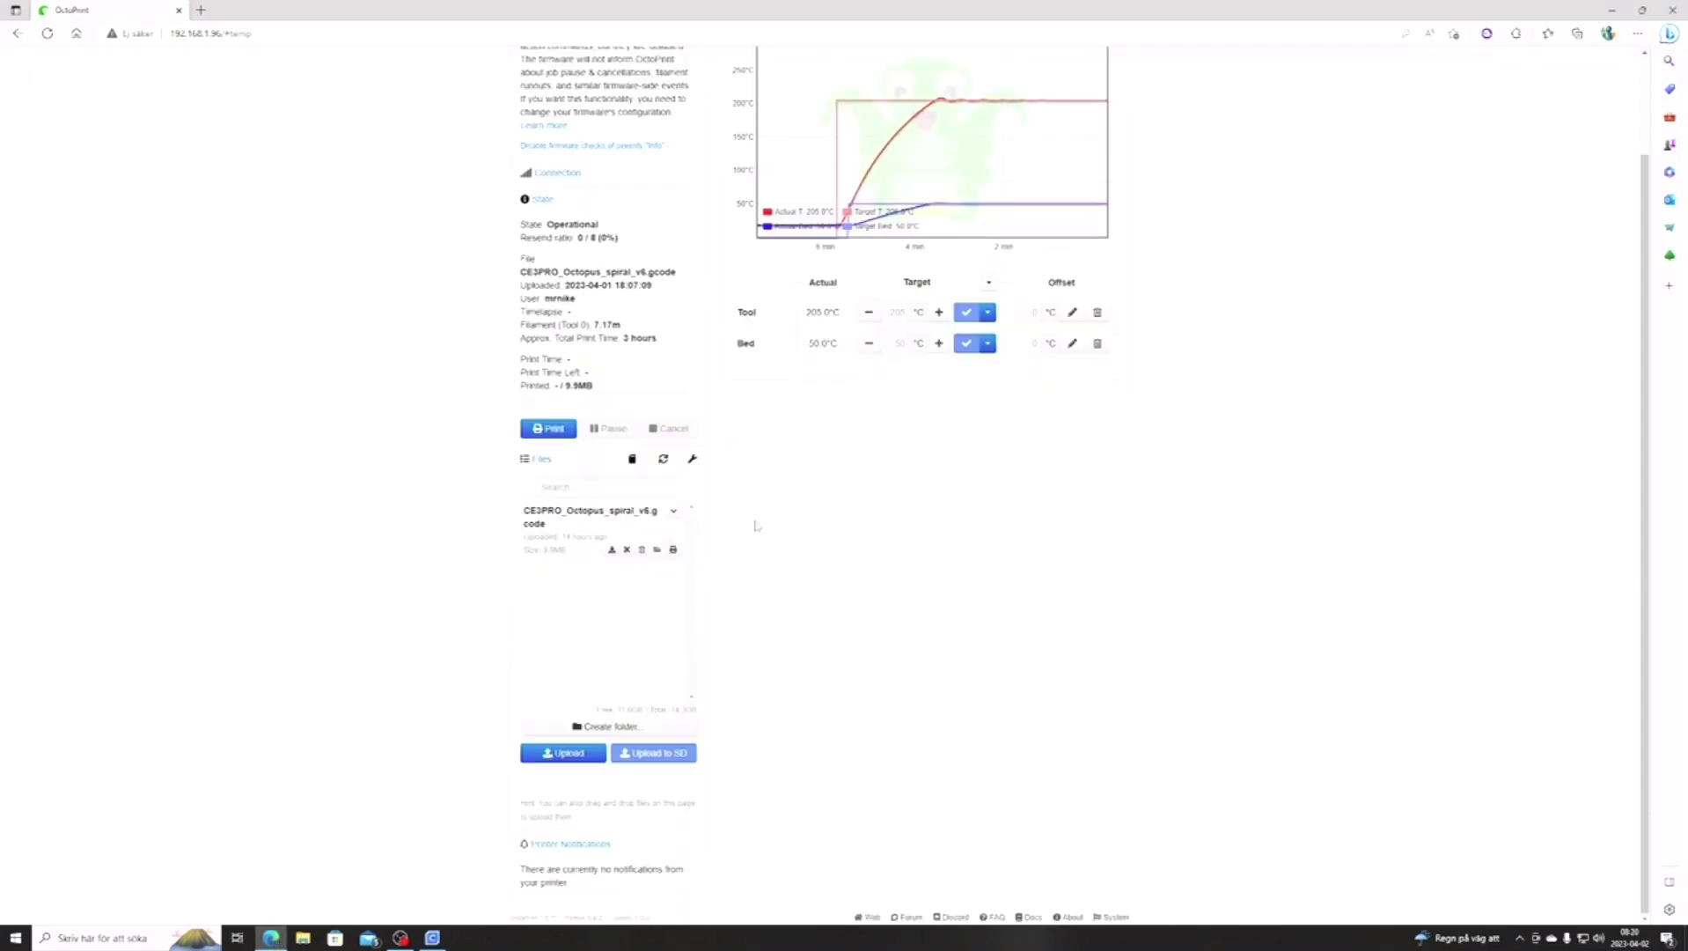
{"action": "scroll", "coordinate": [755, 526], "scroll_direction": "up", "scroll_amount": 2}
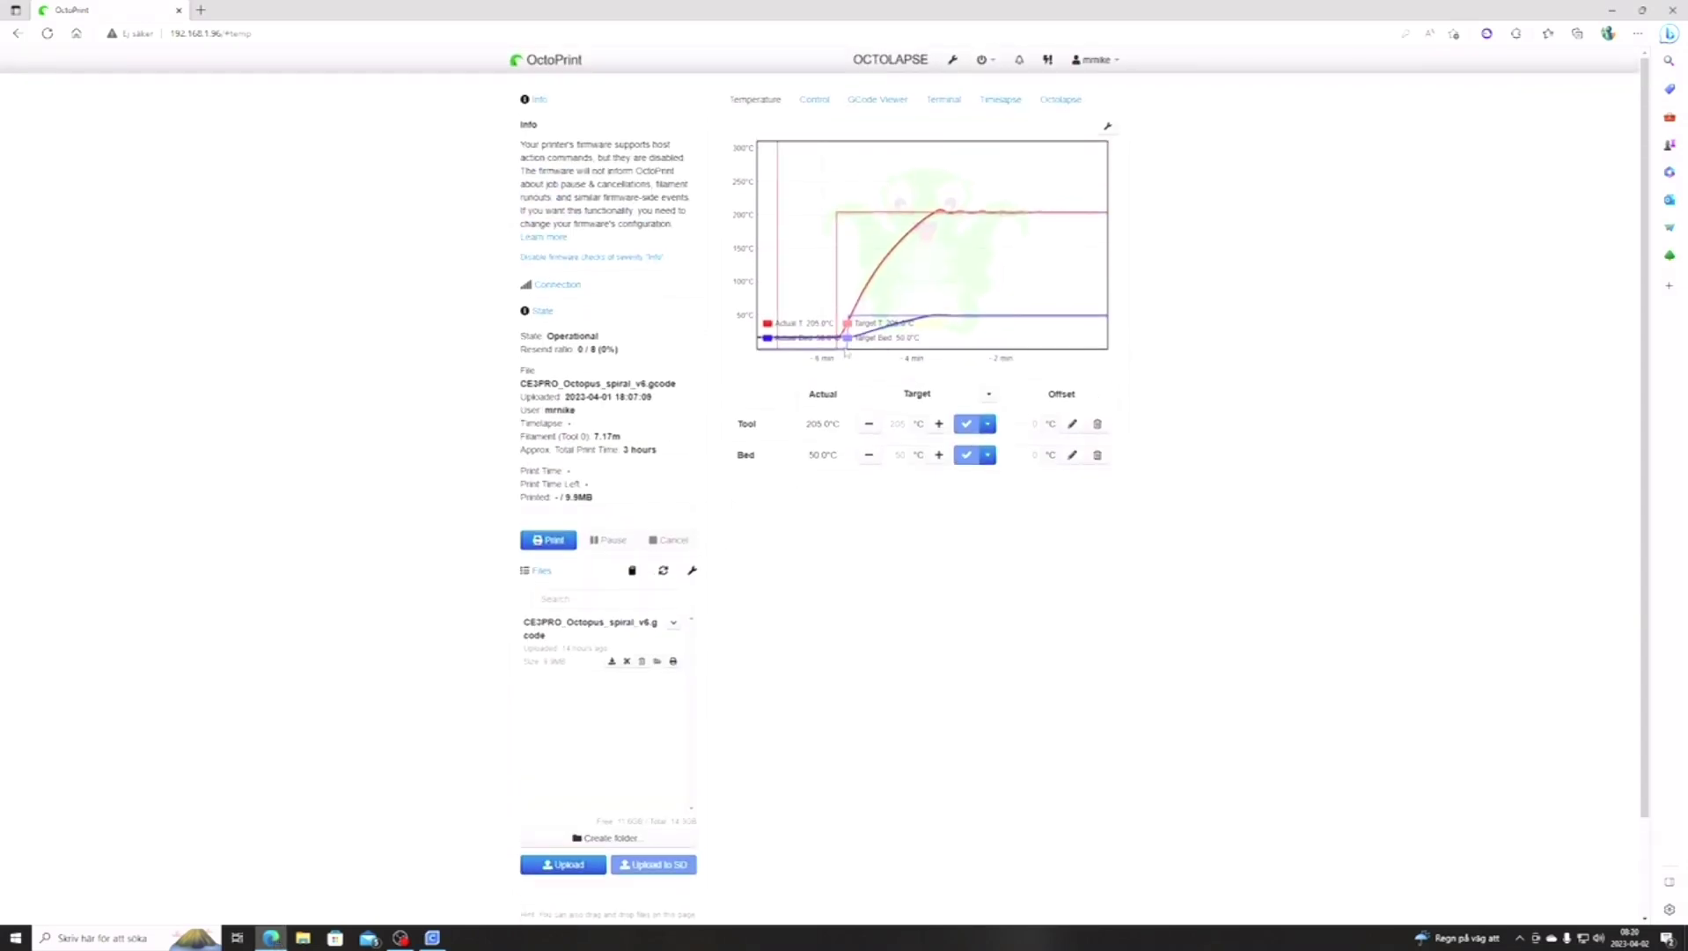
{"action": "left_click", "coordinate": [815, 100]}
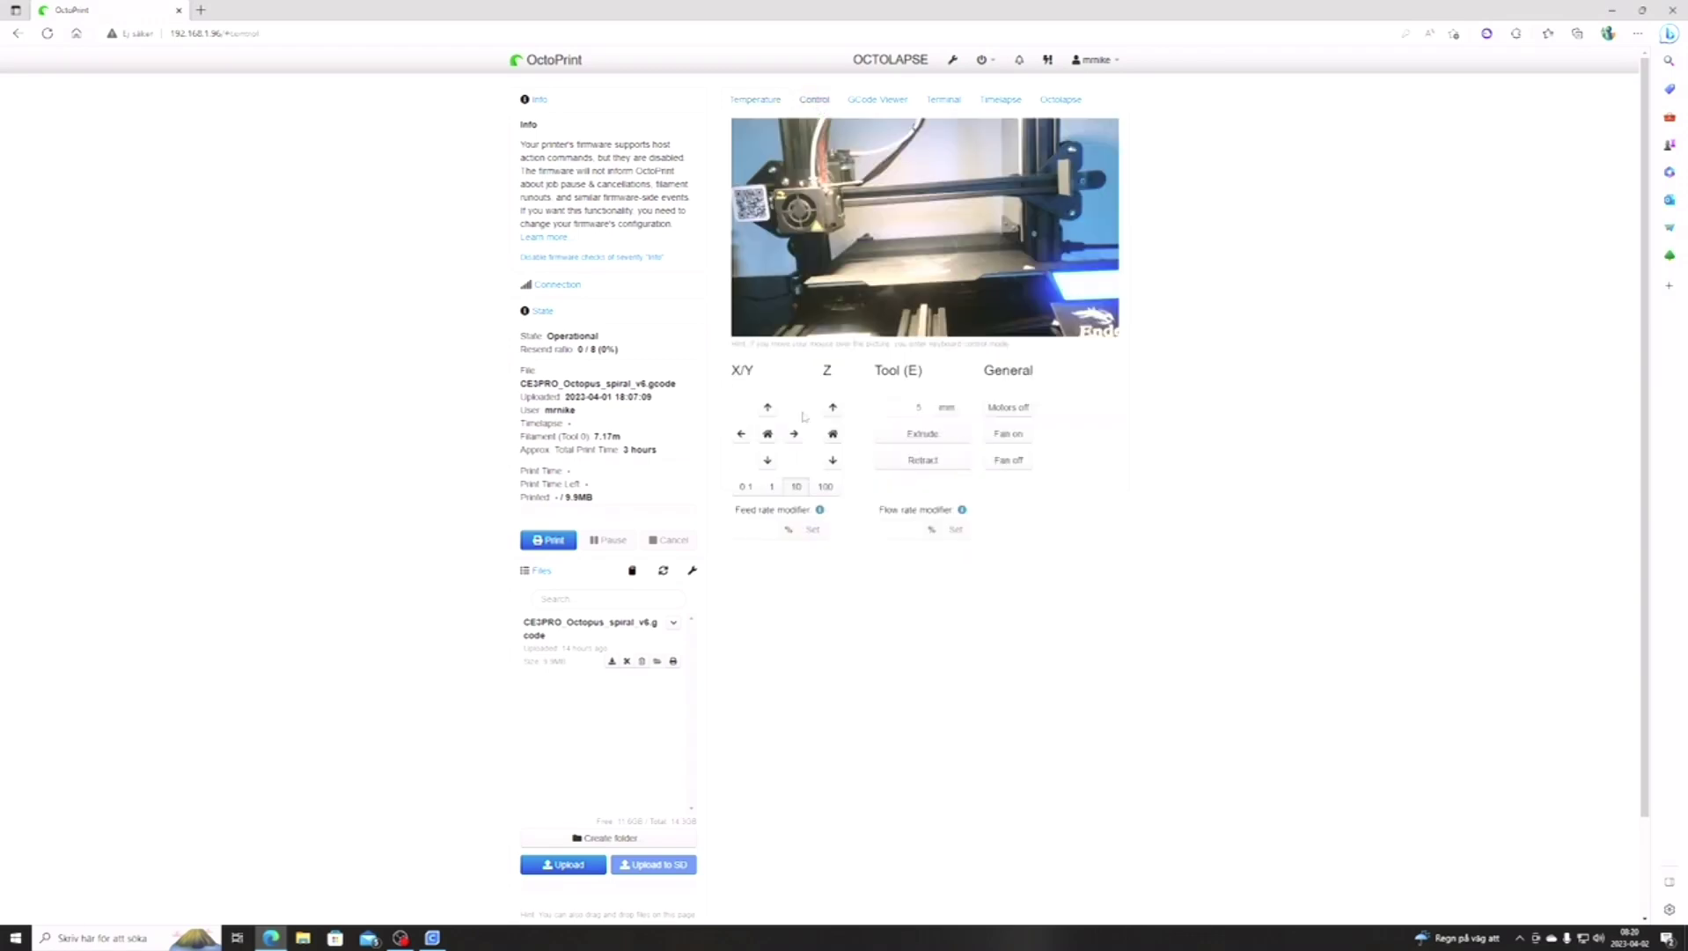
{"action": "left_click", "coordinate": [767, 434]}
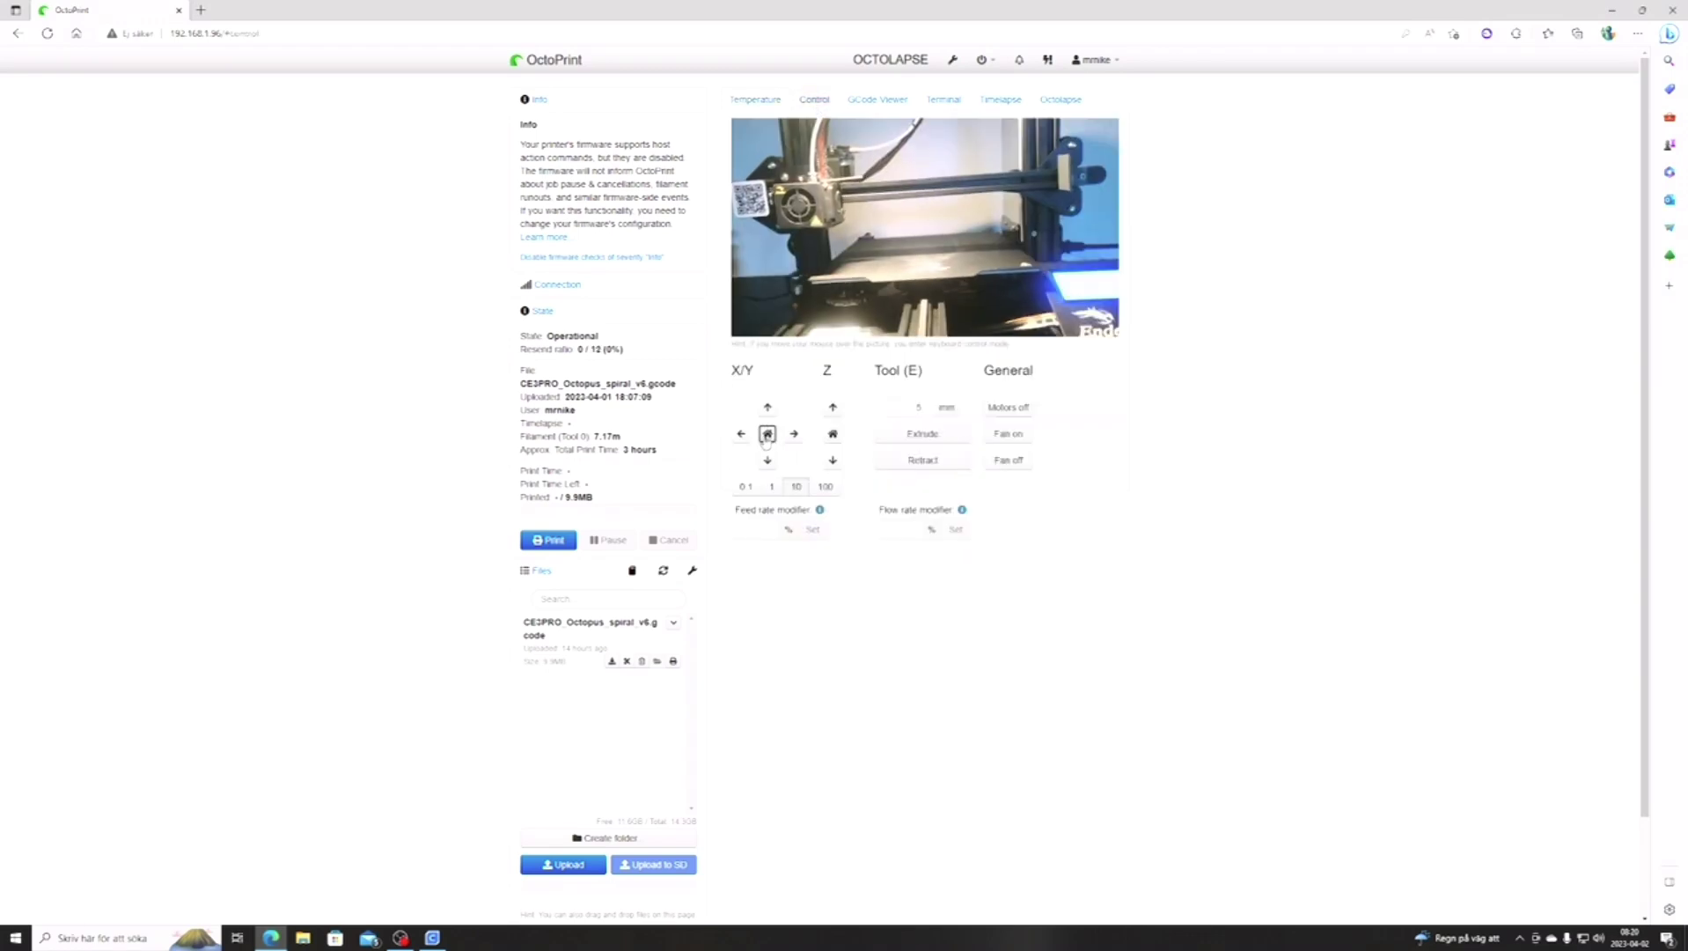
{"action": "left_click", "coordinate": [833, 434]}
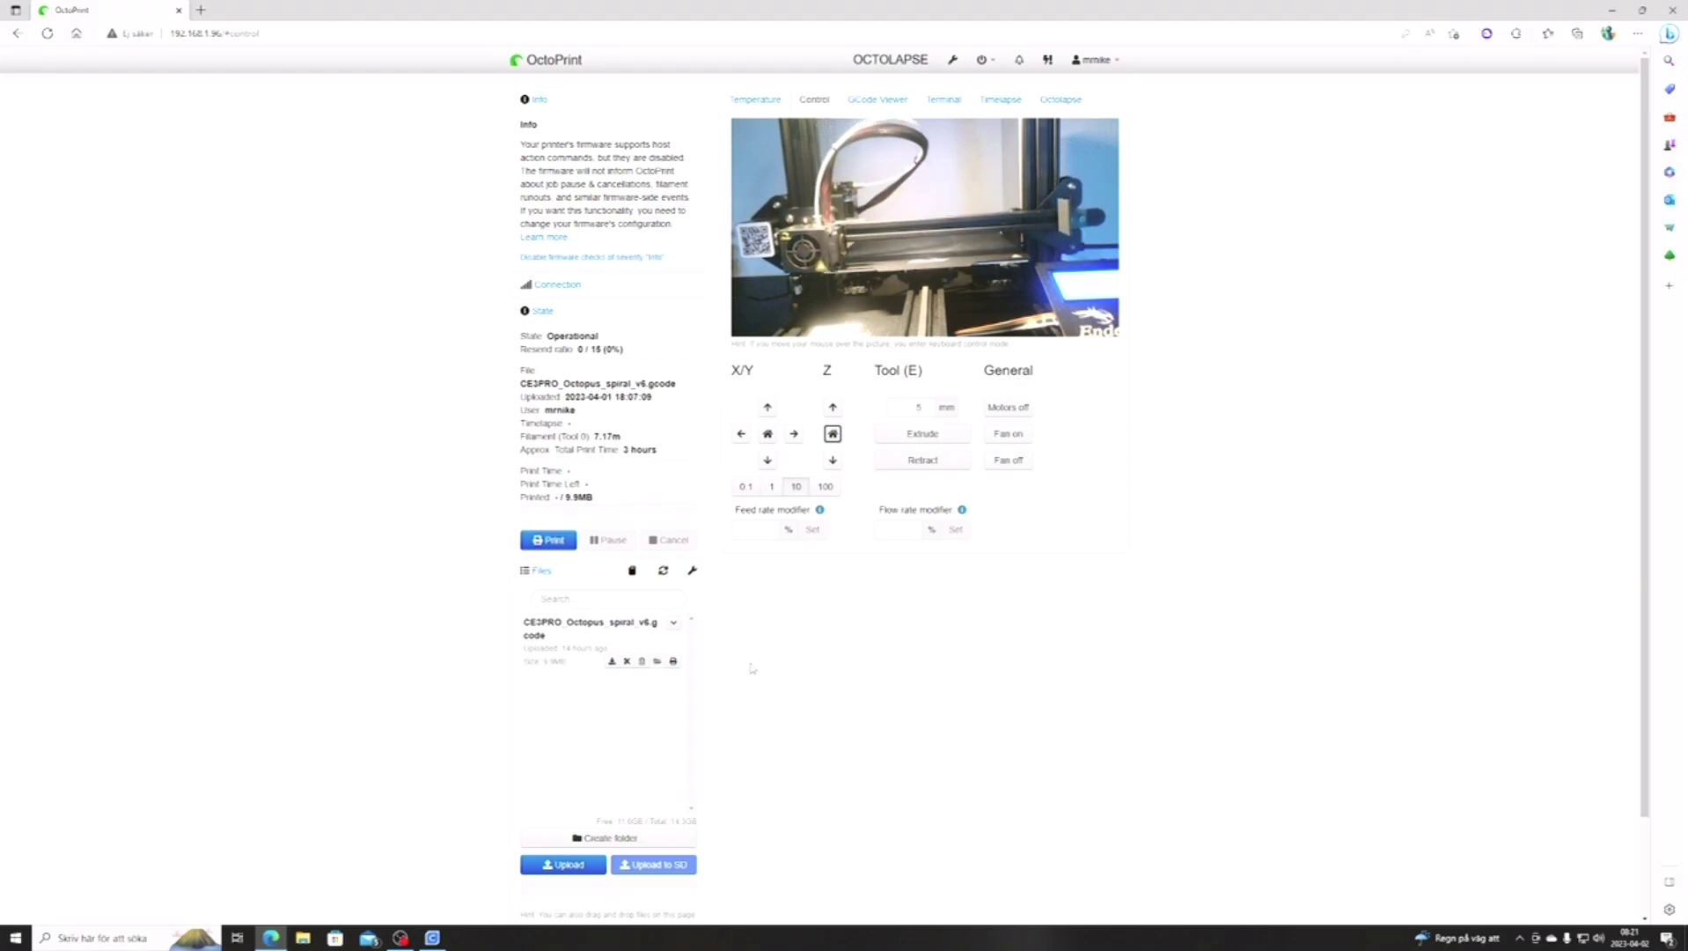
- Check the available stabilization profiles in the Octolapse run configuration and keep Centered selected
{"action": "left_click", "coordinate": [1061, 100]}
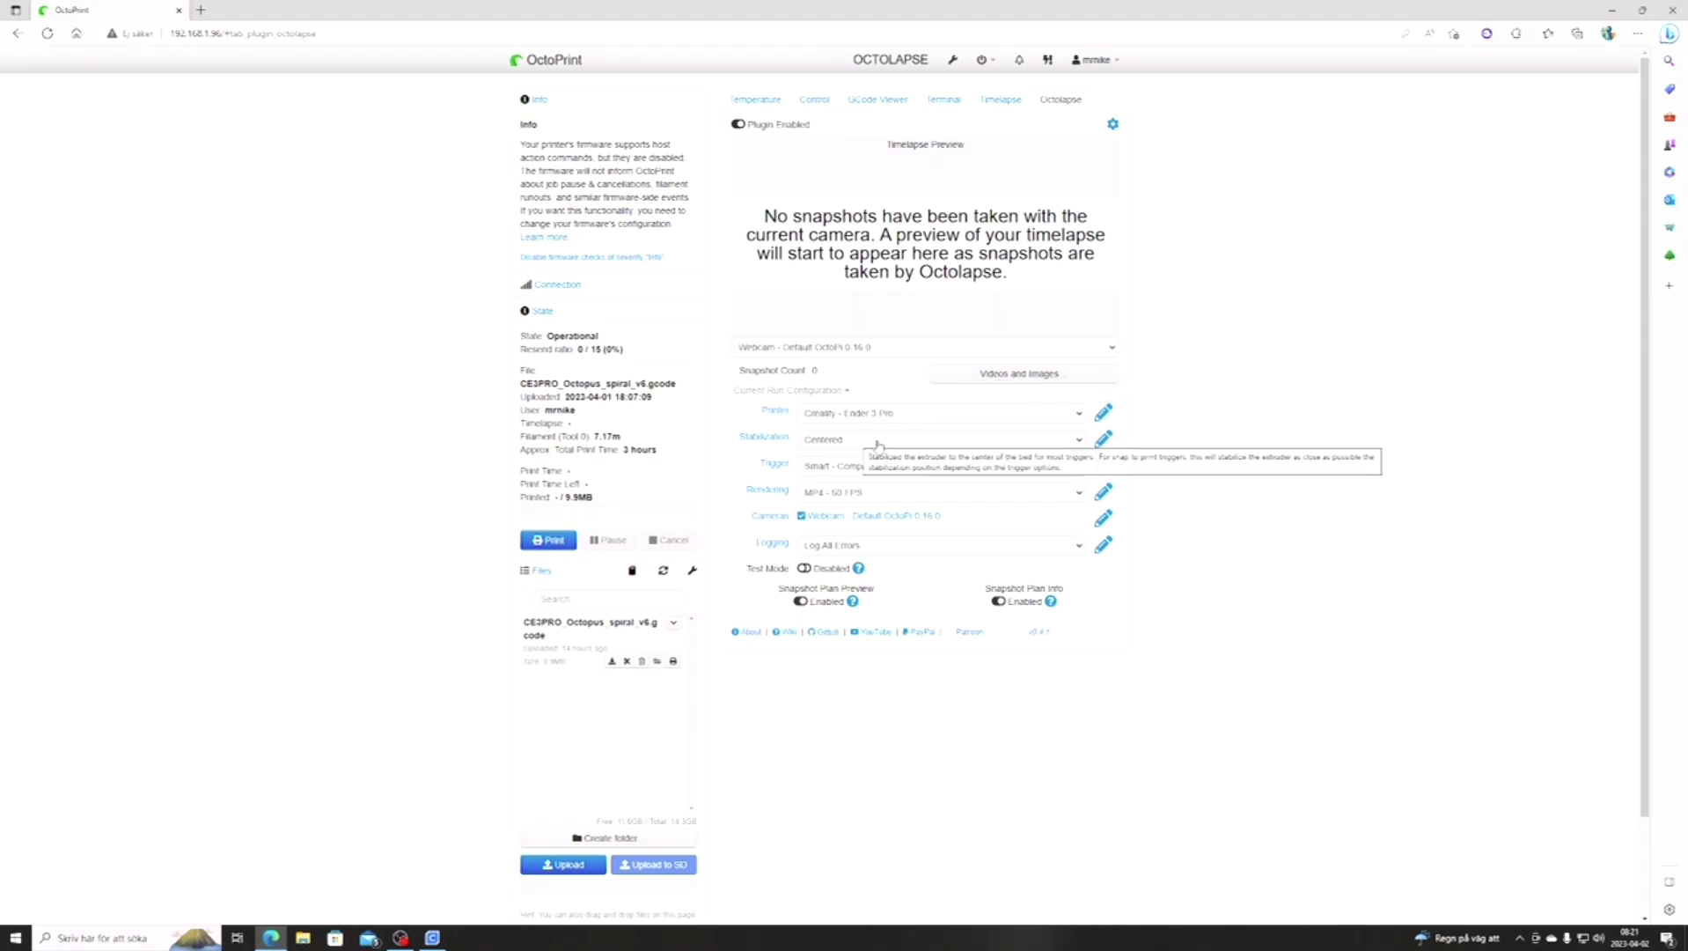
{"action": "left_click", "coordinate": [878, 440]}
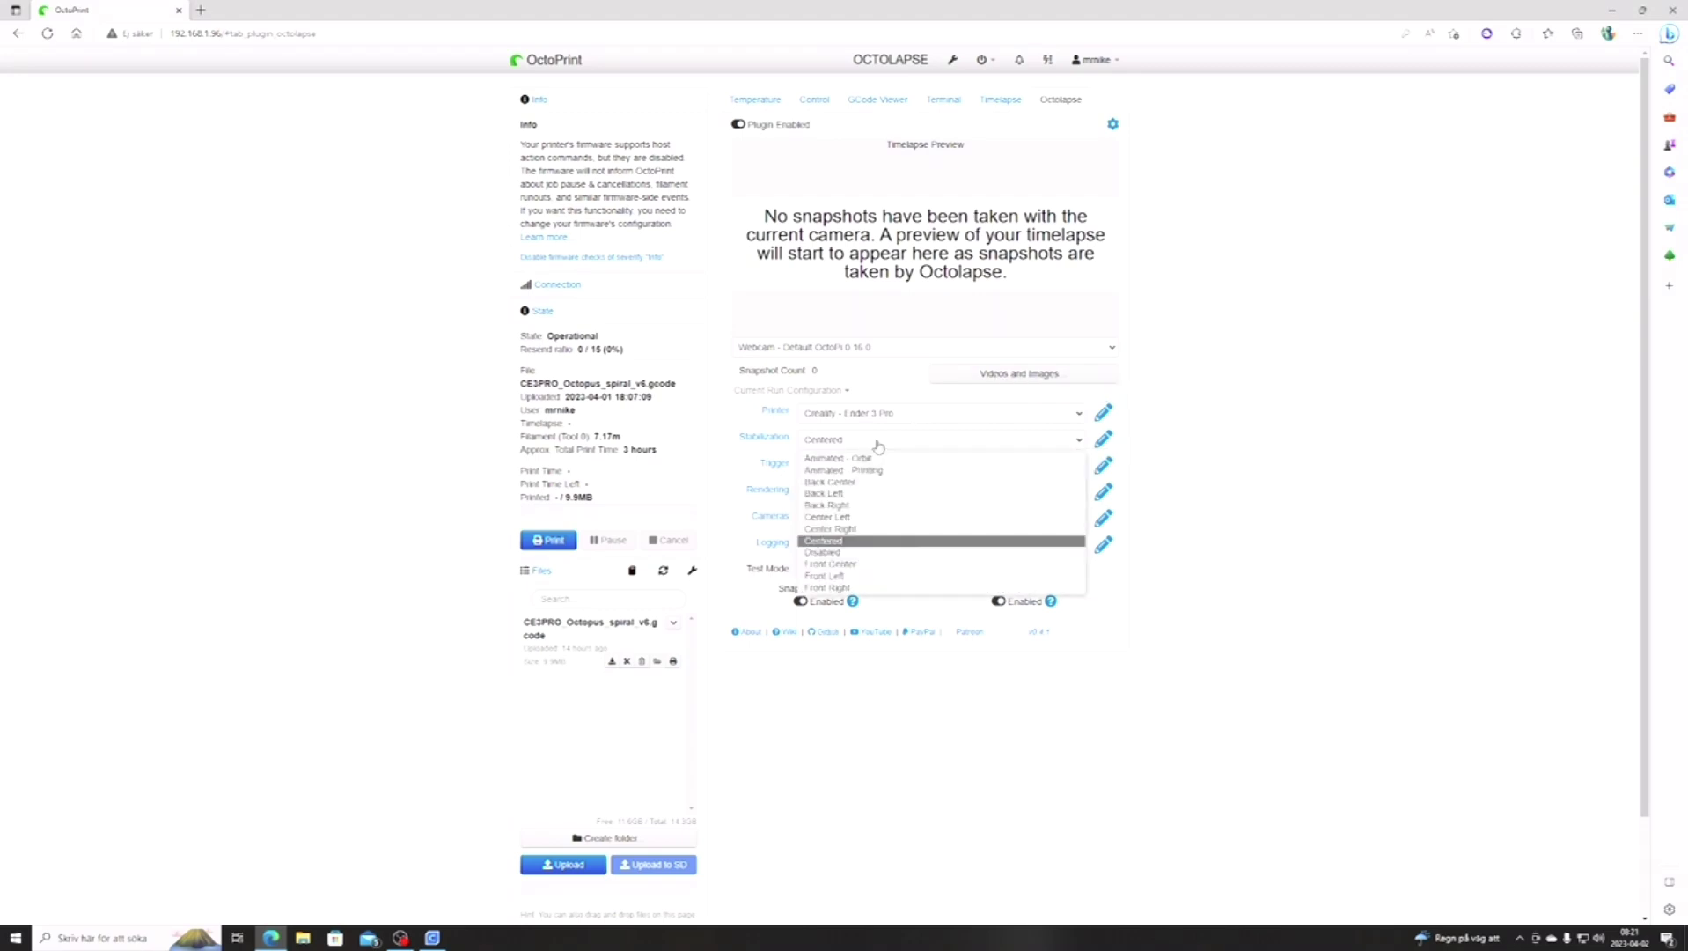
{"action": "left_click", "coordinate": [877, 443]}
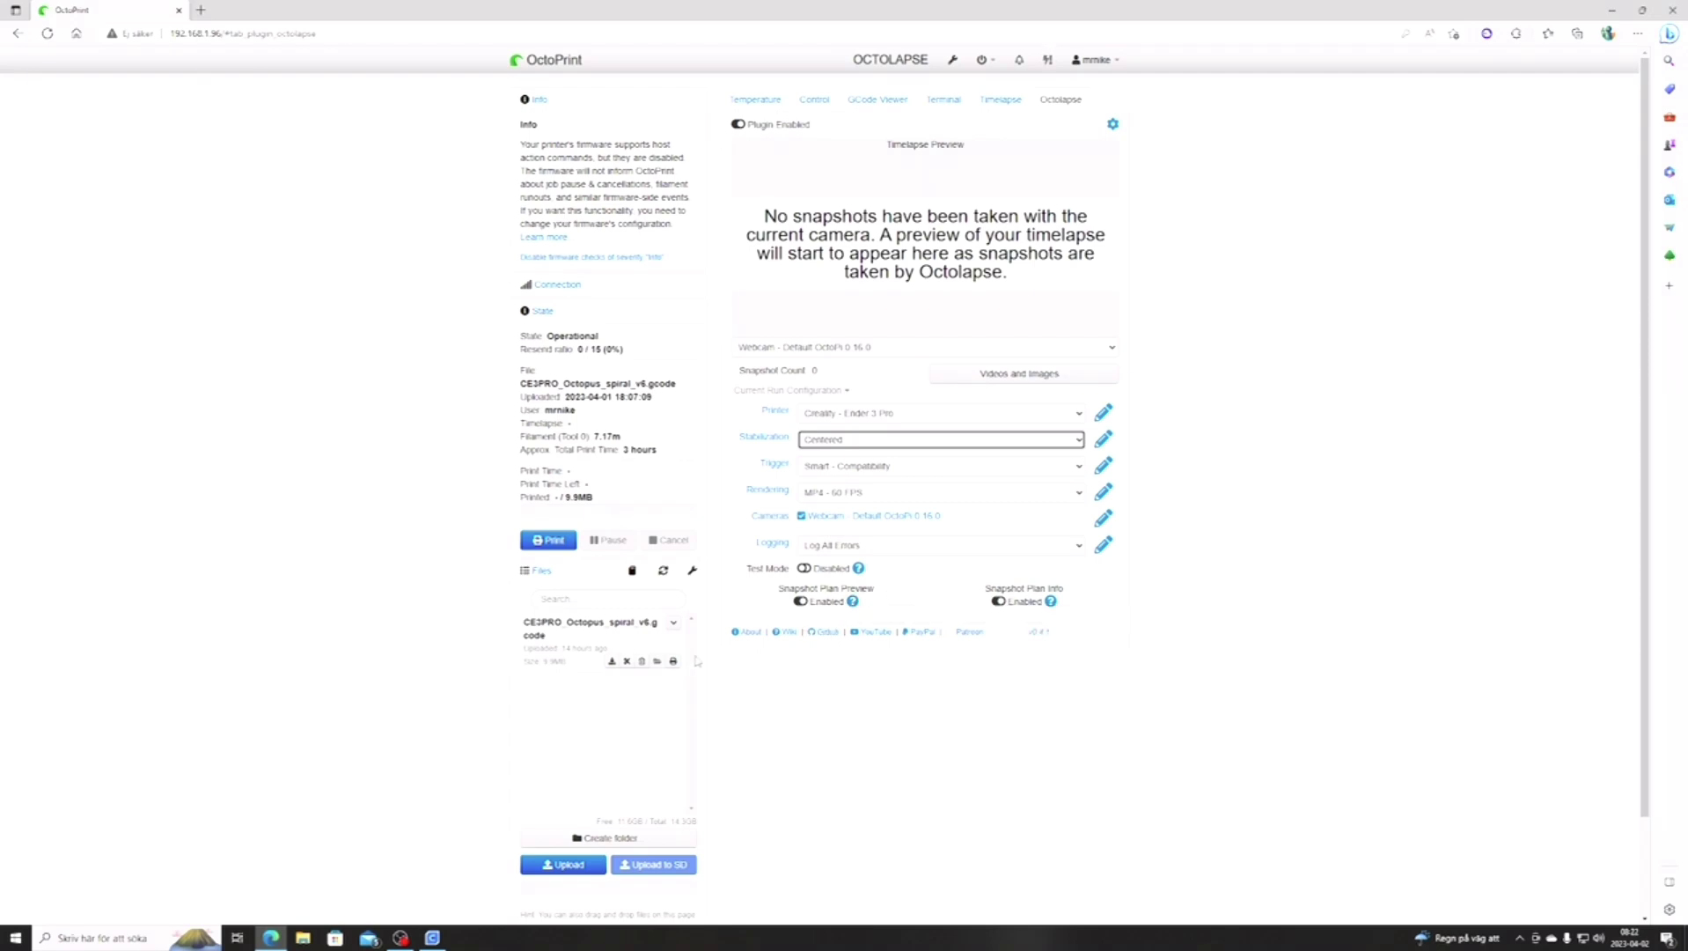
- Start printing CE3PRO_Octopus_spiral_v6.gcode despite undervoltage, disabling further such warnings, and accept the snapshot plan after animating all its plans
{"action": "left_click", "coordinate": [673, 662]}
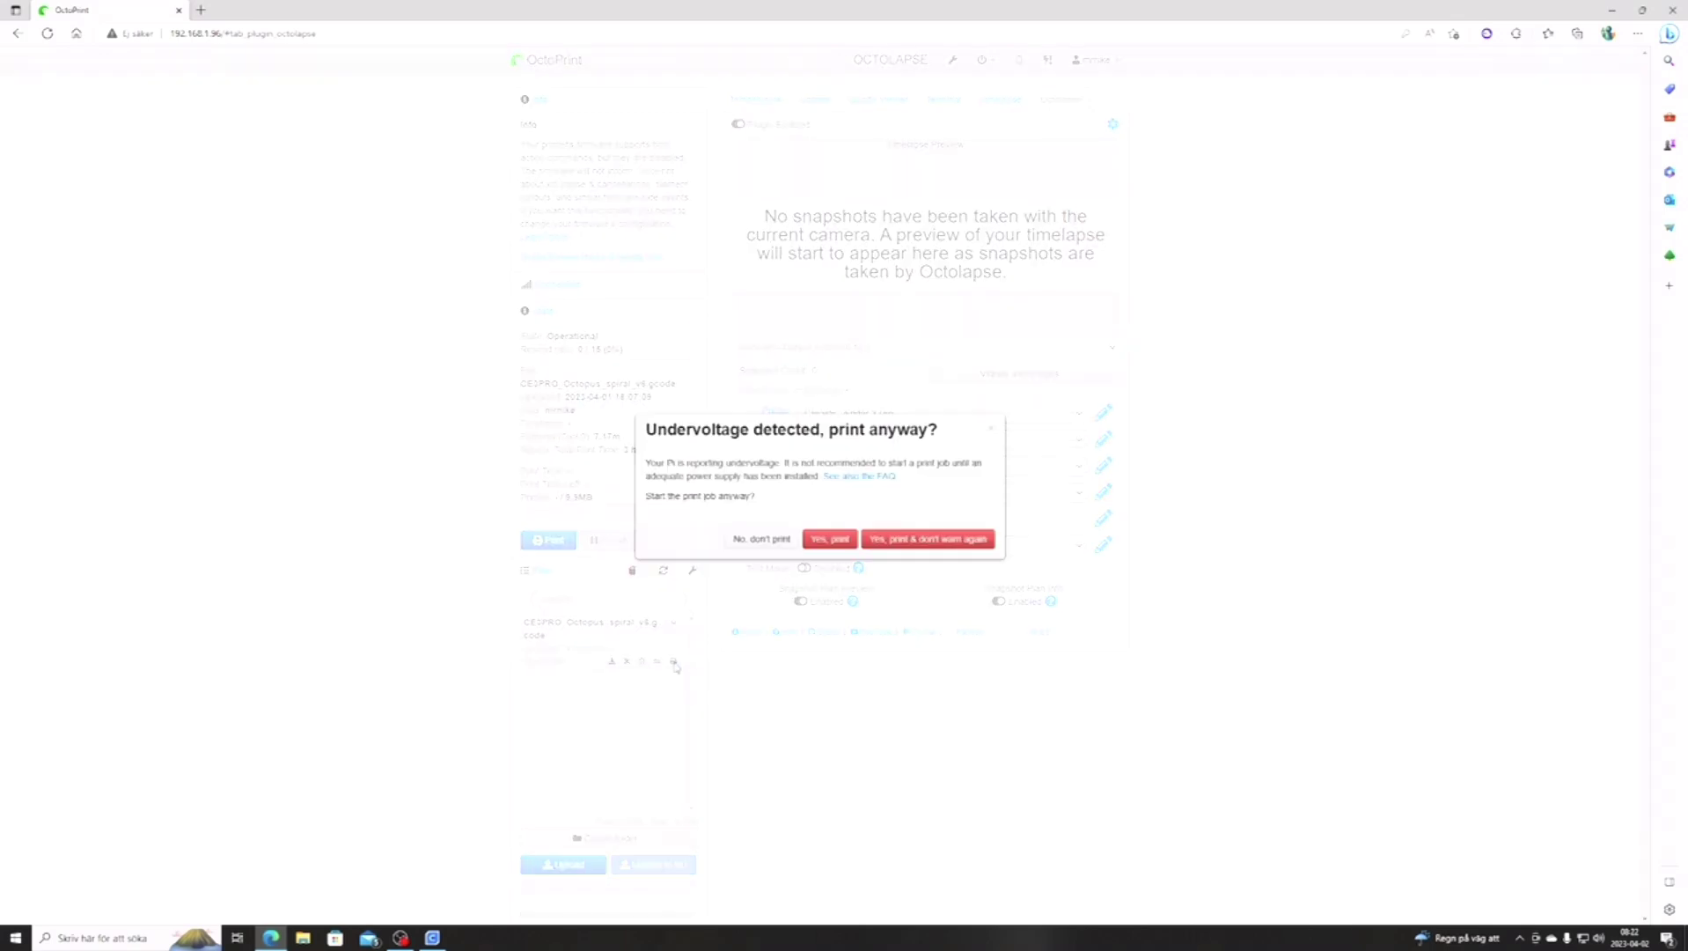
{"action": "left_click", "coordinate": [919, 539]}
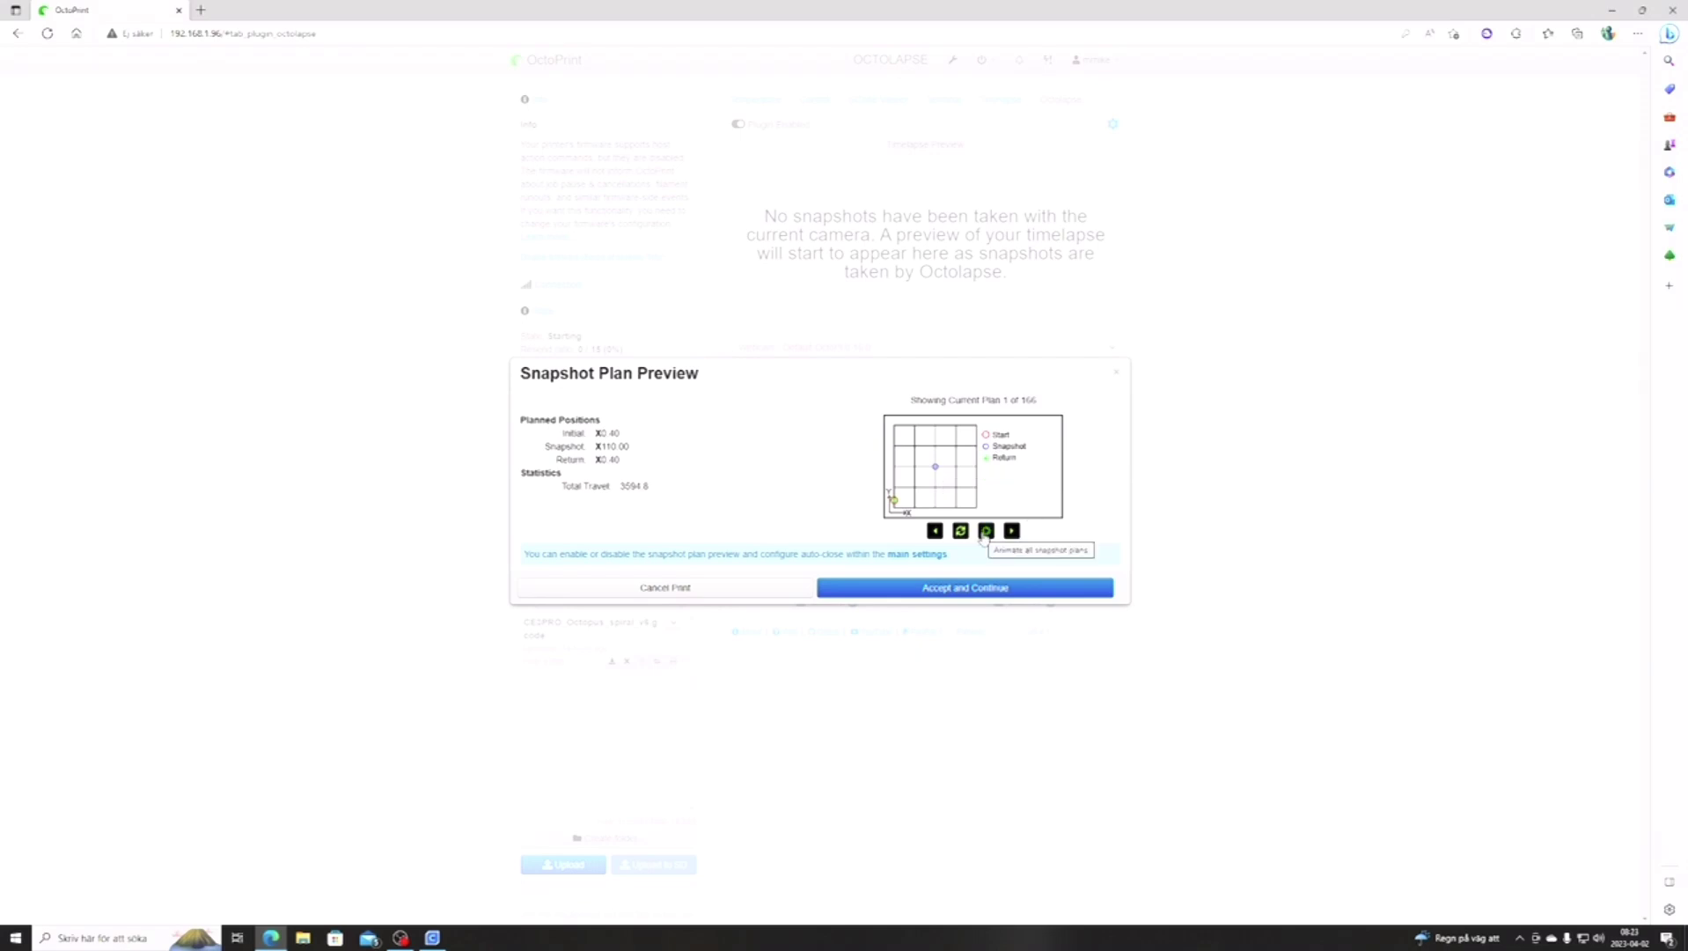
{"action": "left_click", "coordinate": [986, 531]}
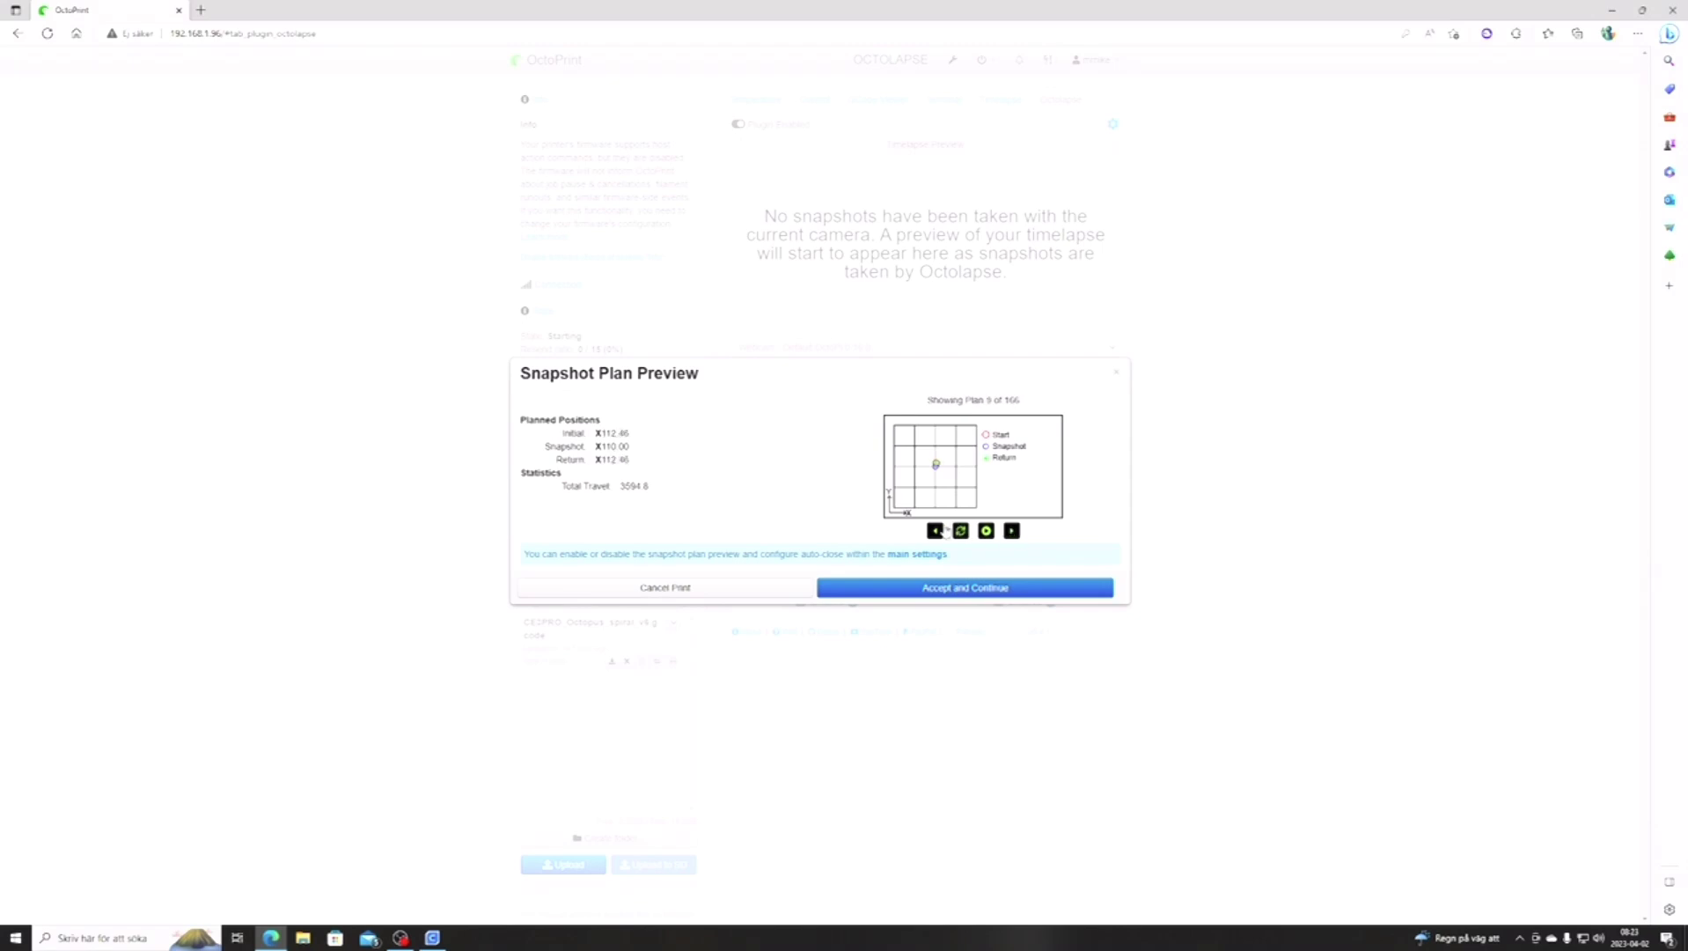
{"action": "left_click", "coordinate": [933, 532]}
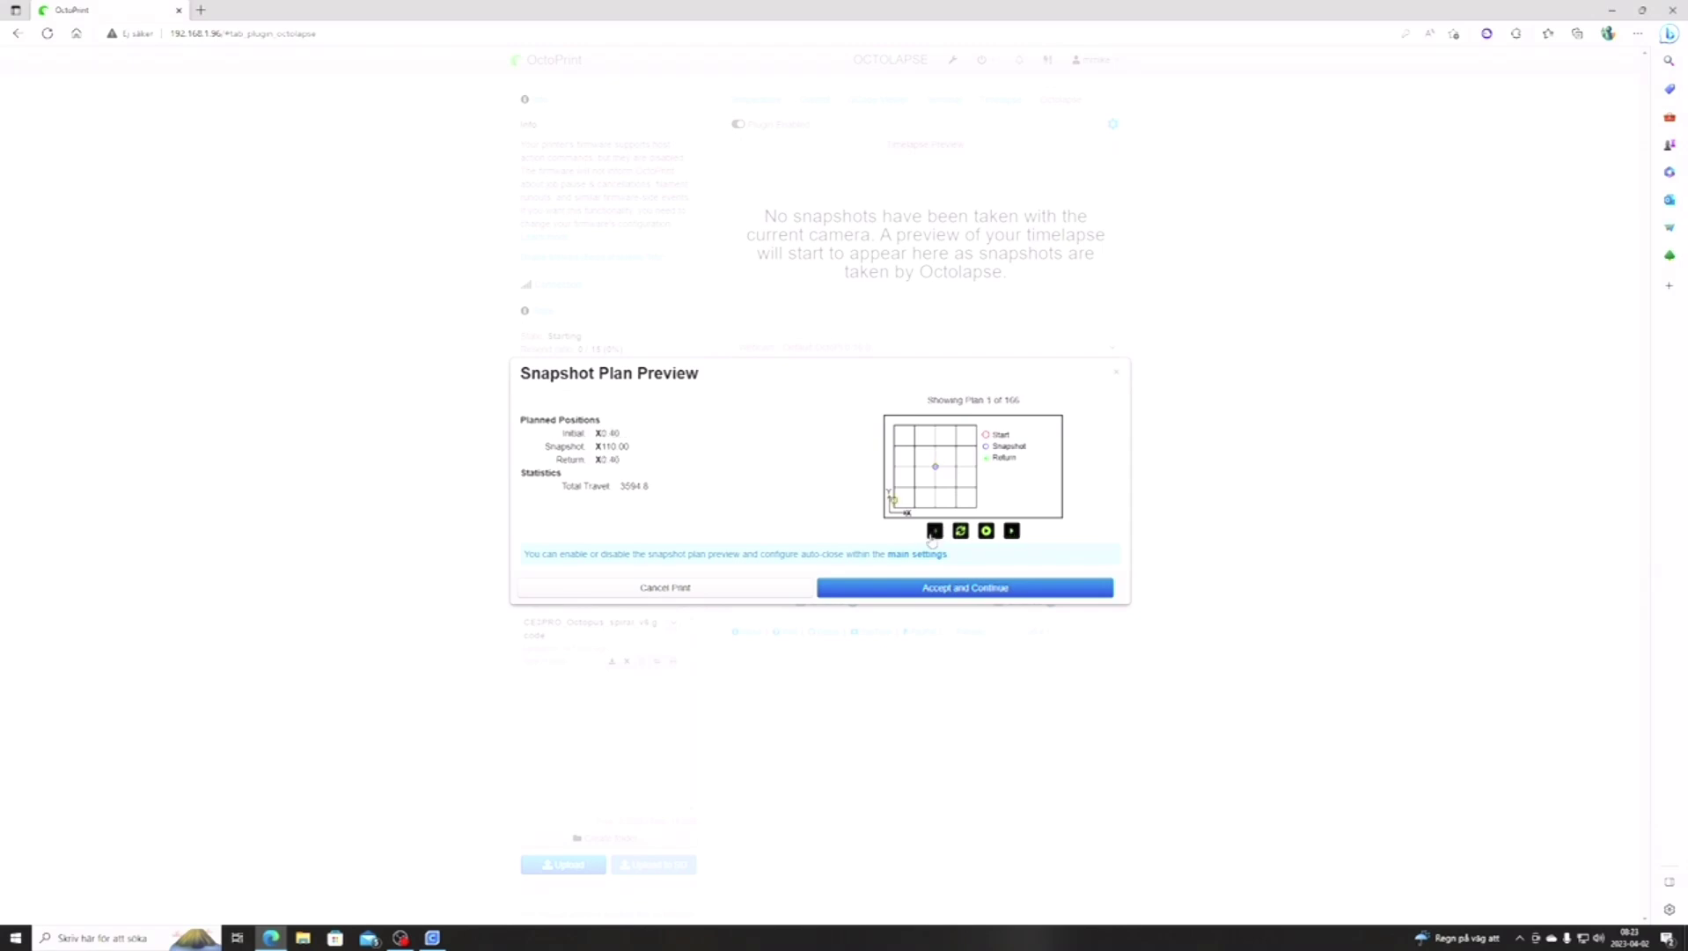
{"action": "left_click", "coordinate": [965, 588]}
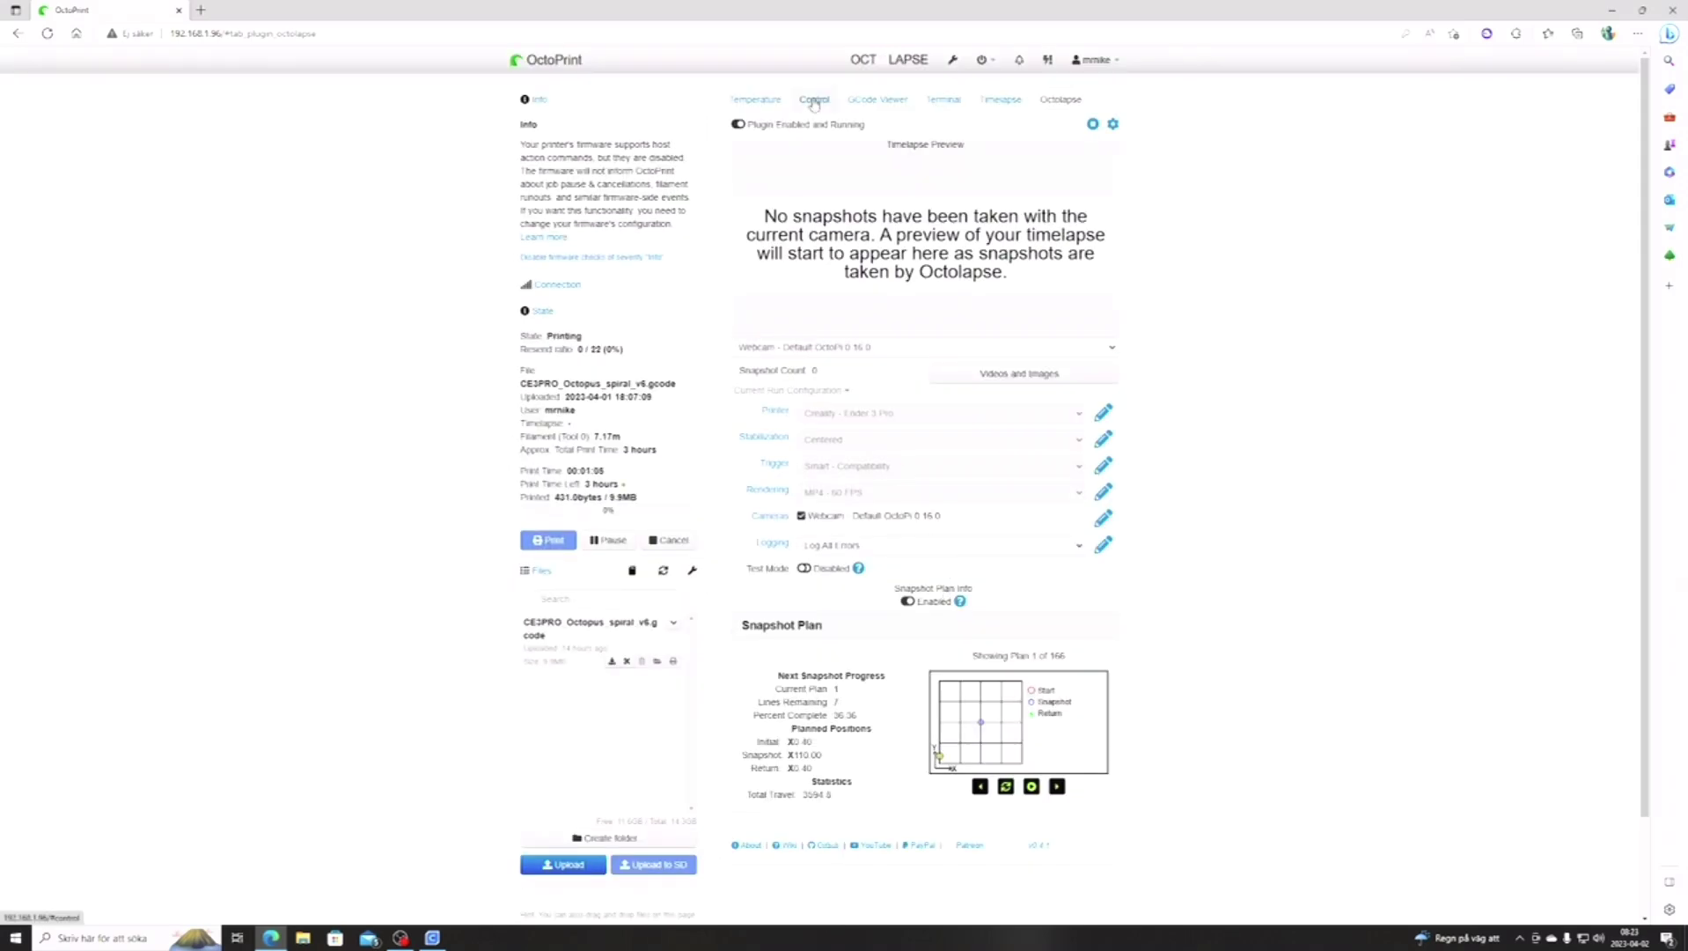
- Monitor the running print through the webcam image, GCode Viewer, terminal output and Octolapse status
{"action": "left_click", "coordinate": [814, 101]}
{"action": "mouse_move", "coordinate": [883, 60]}
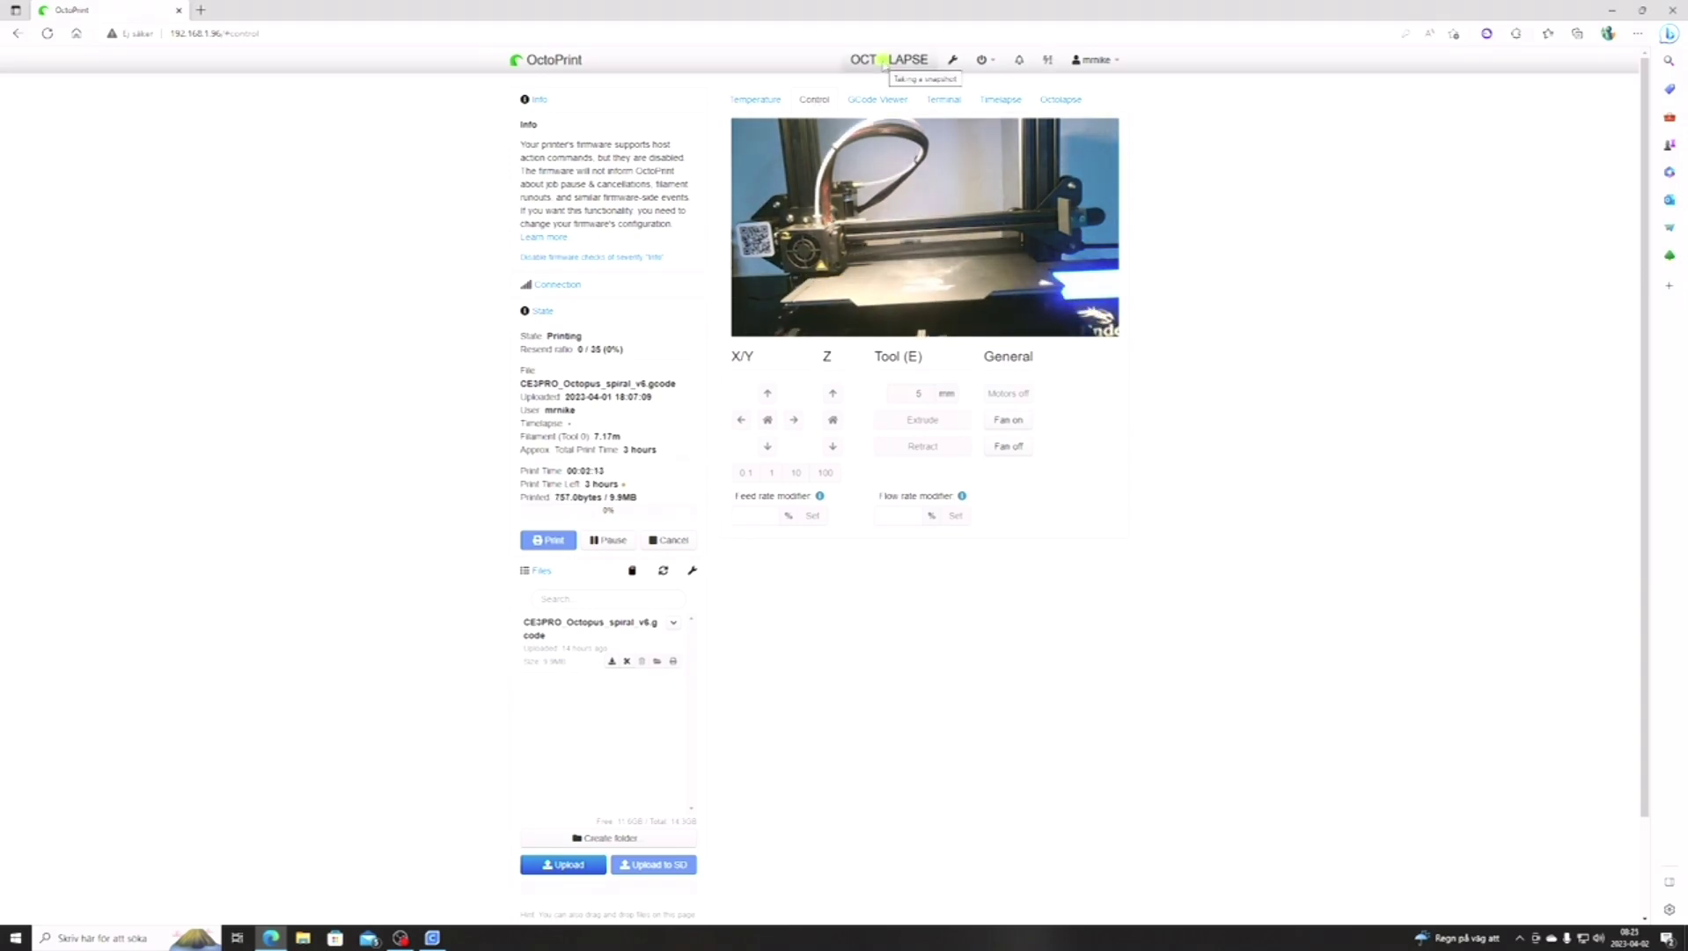
{"action": "left_click", "coordinate": [870, 100]}
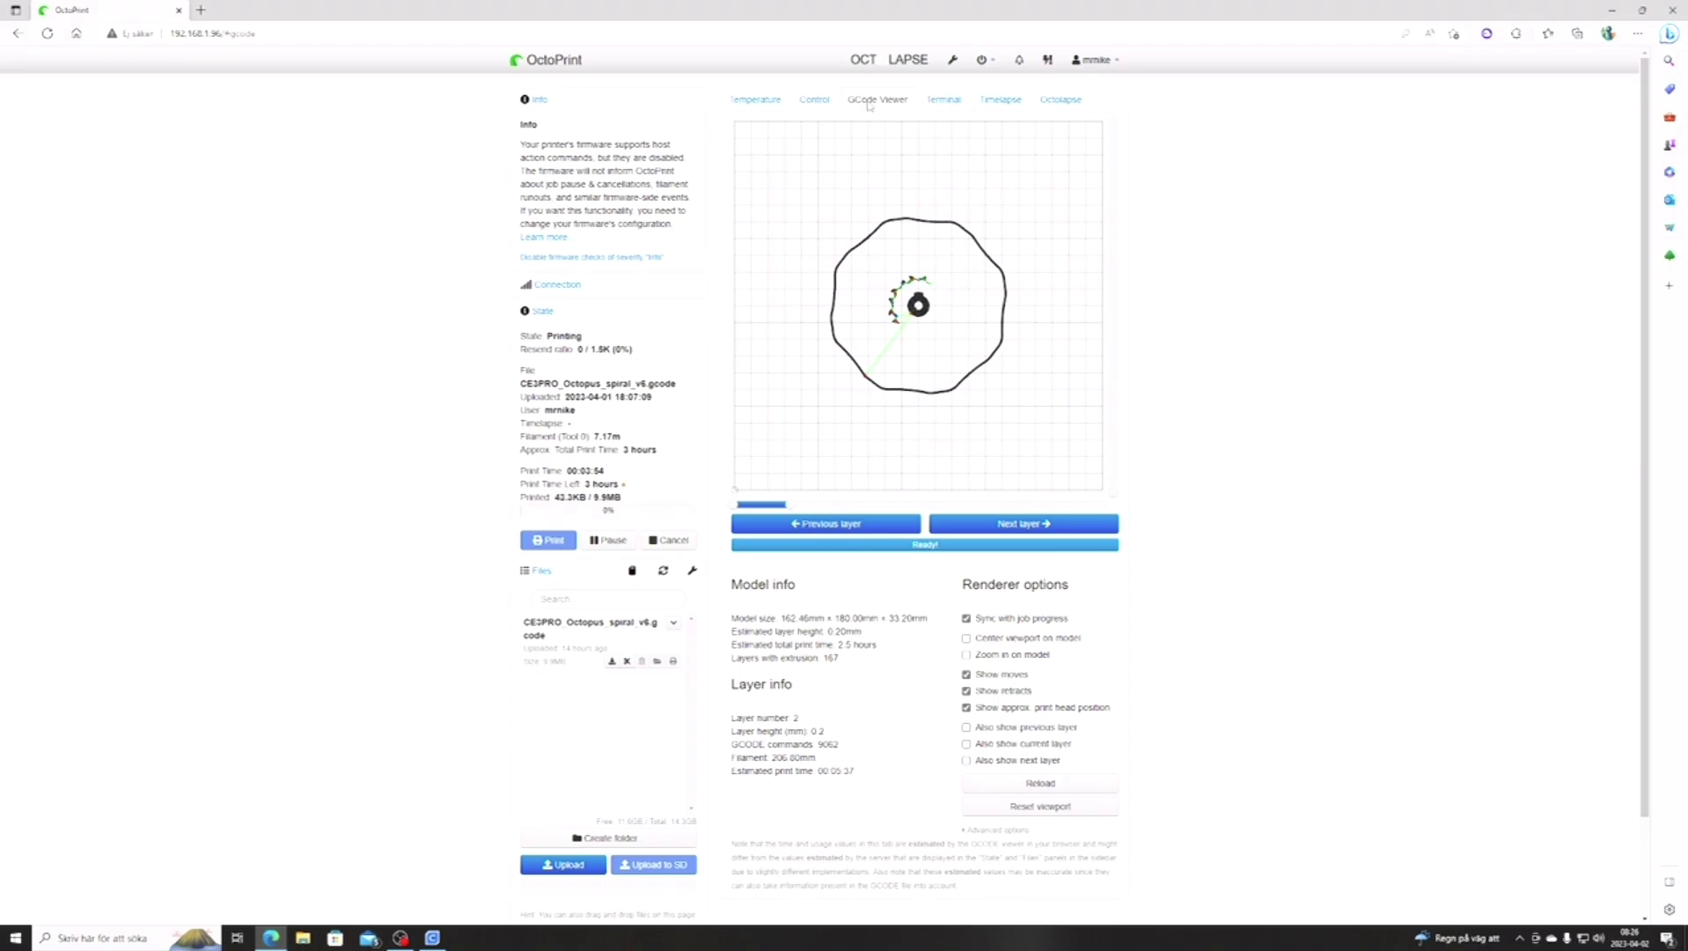
{"action": "left_click", "coordinate": [814, 99]}
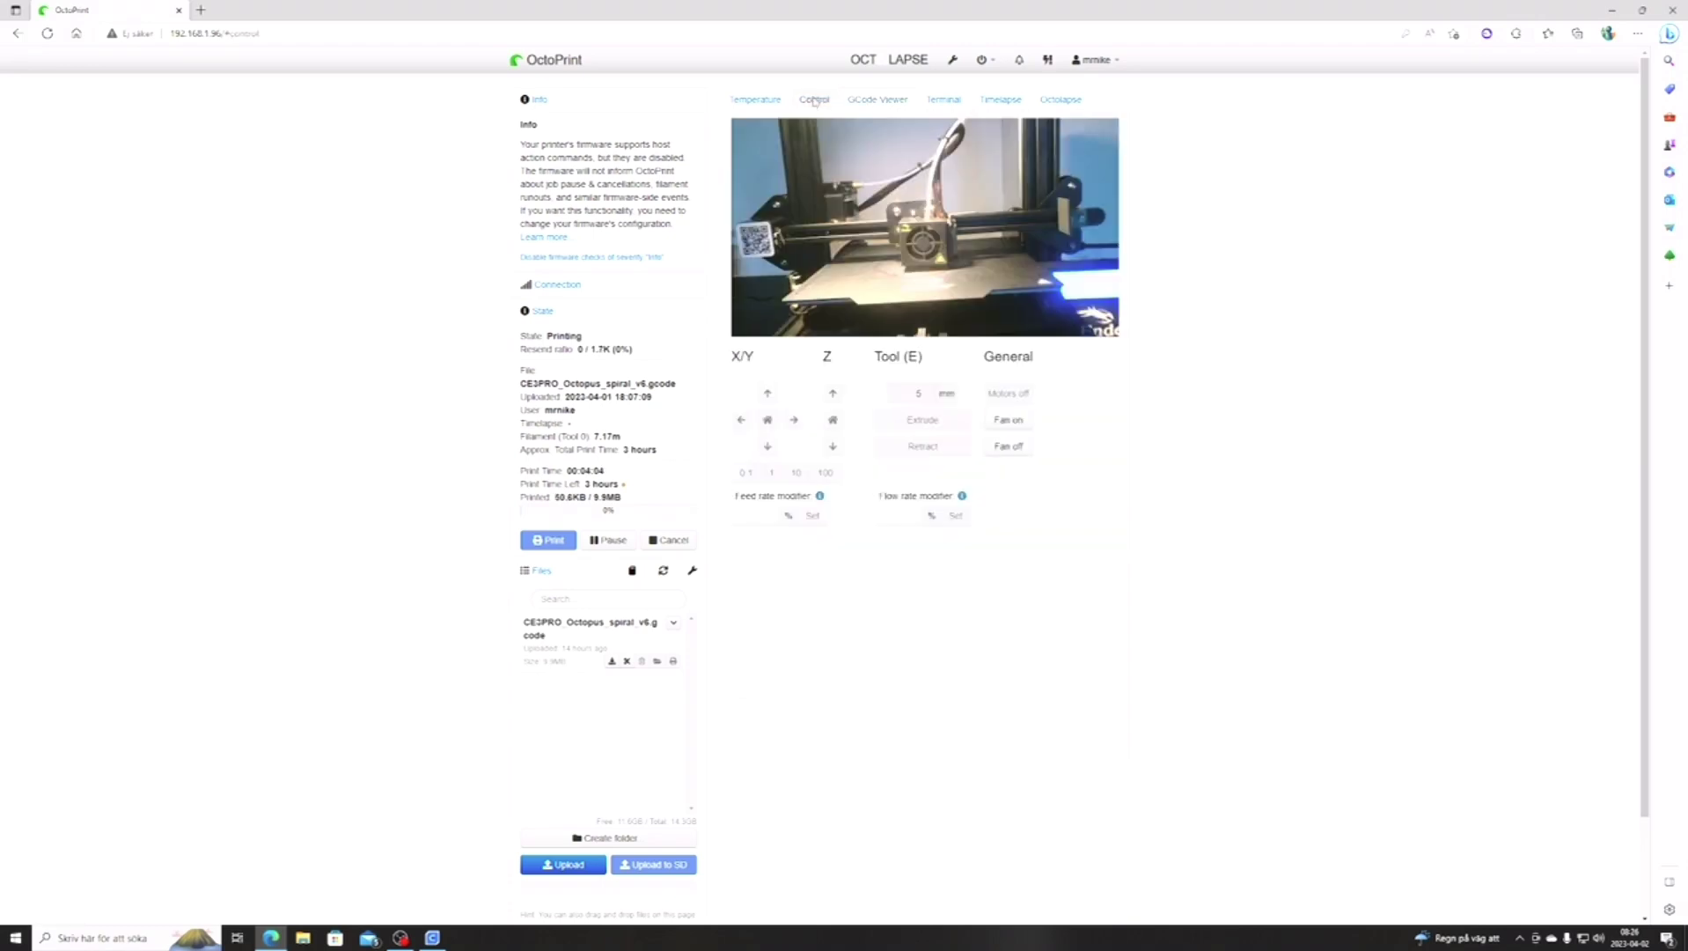
{"action": "left_click", "coordinate": [872, 100]}
{"action": "left_click", "coordinate": [943, 99]}
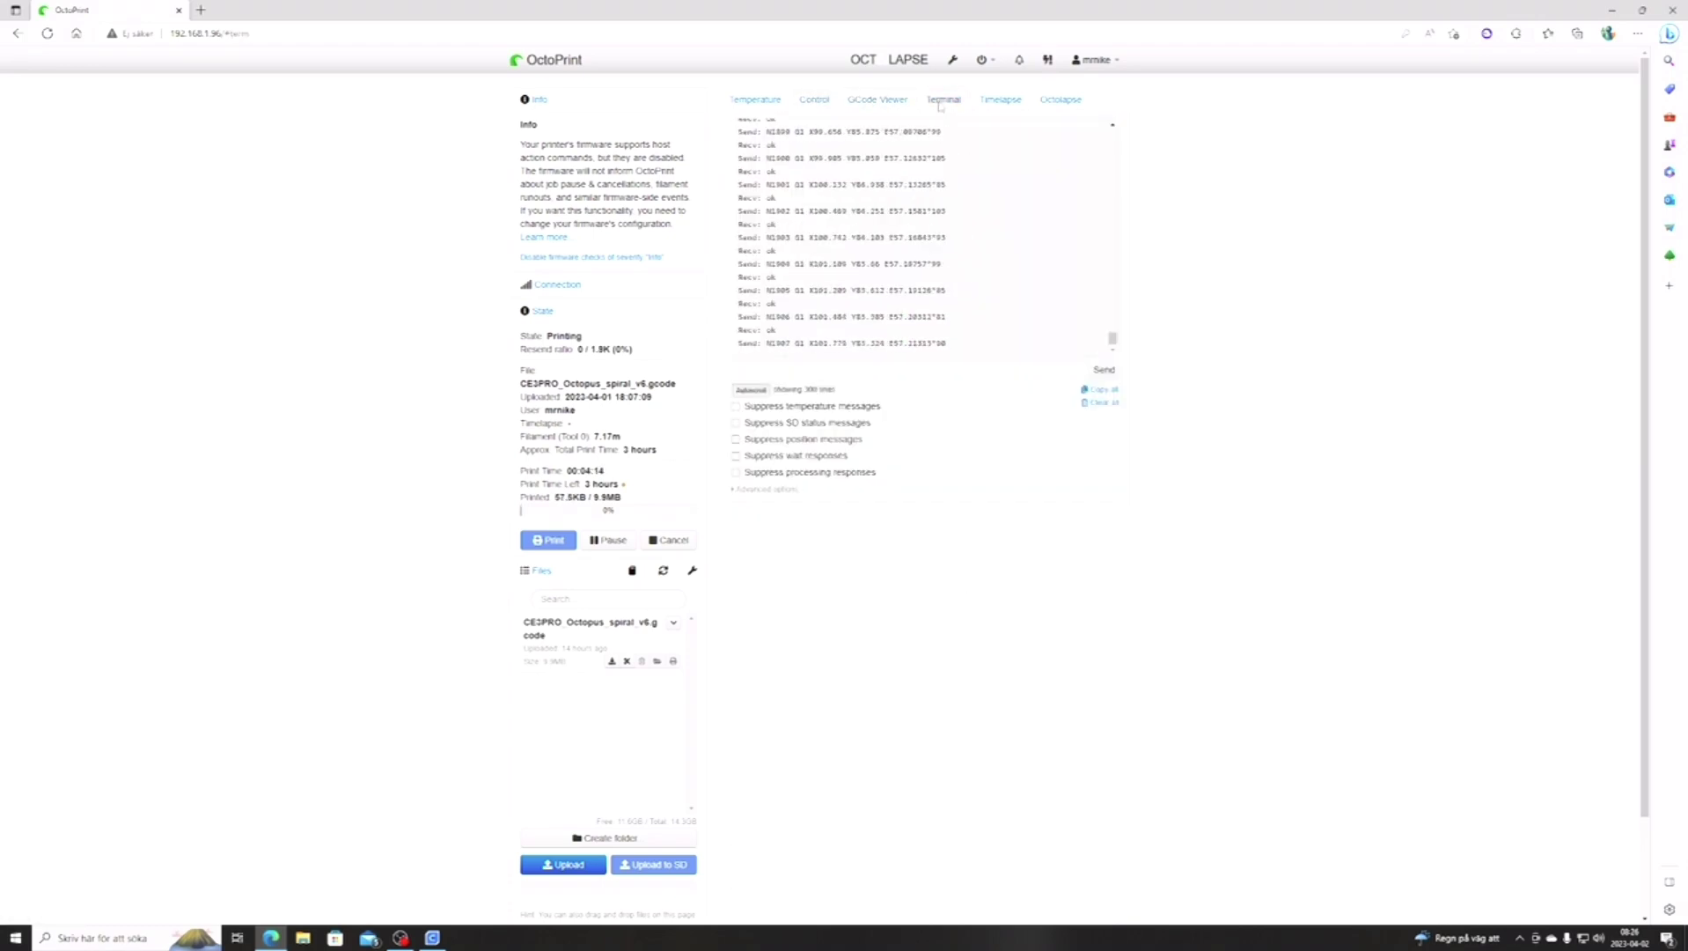
{"action": "left_click", "coordinate": [1060, 99]}
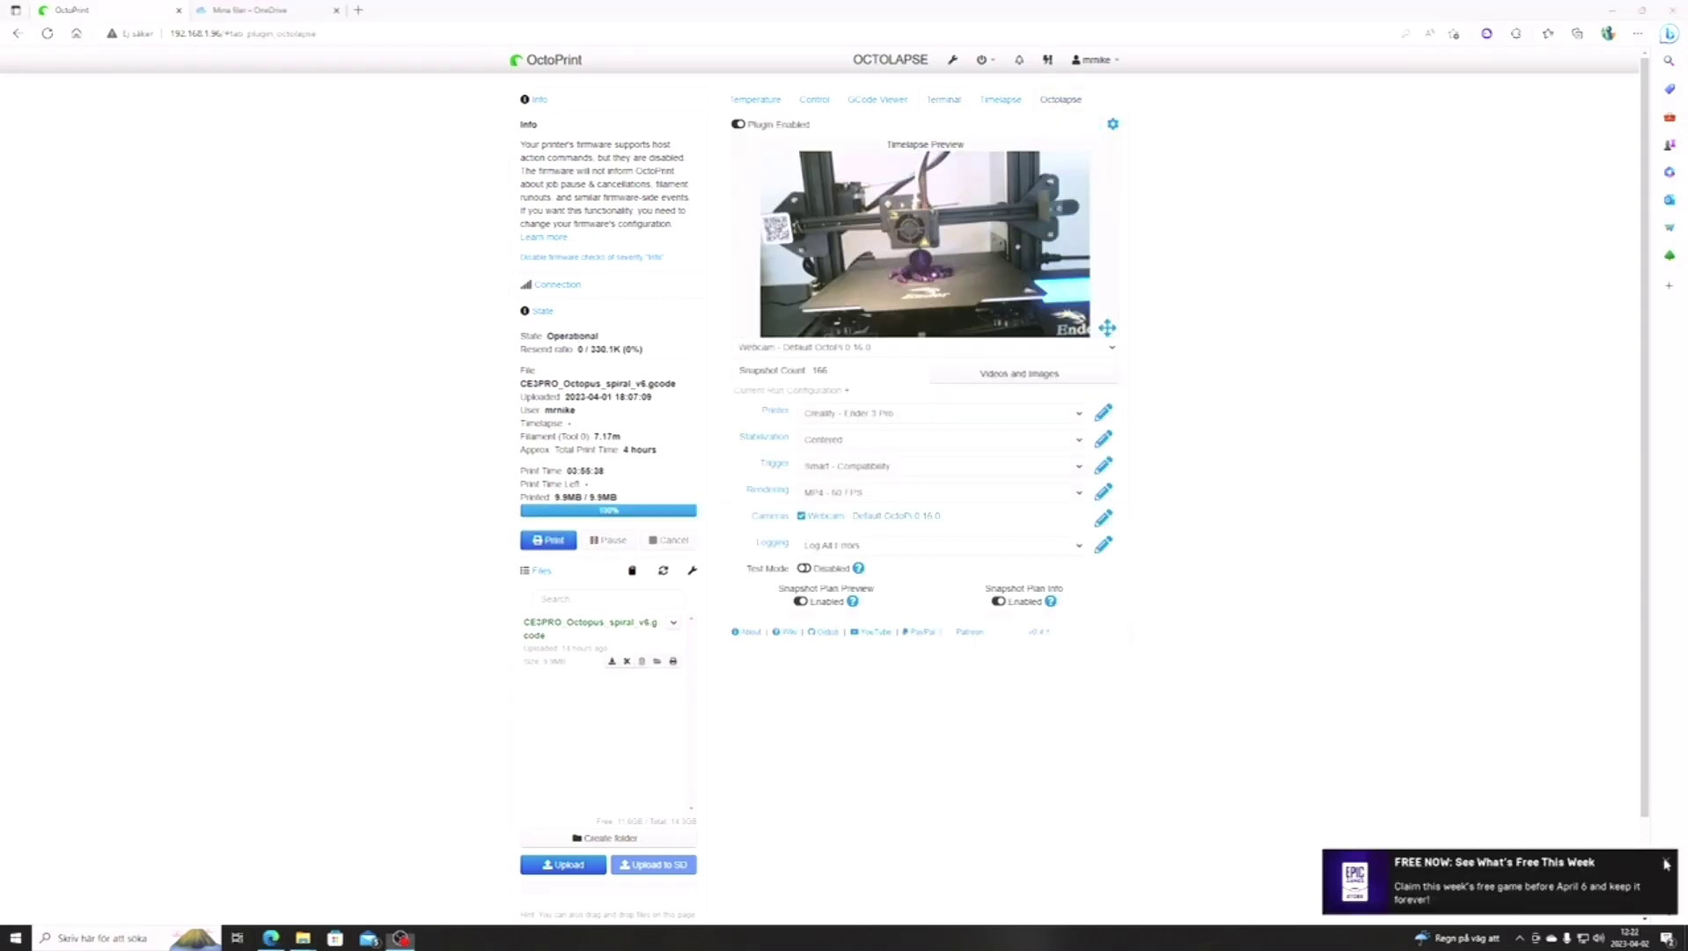
- Download the finished octopus timelapse MP4 from Octolapse's timelapse videos and close the video list
{"action": "left_click", "coordinate": [1666, 864]}
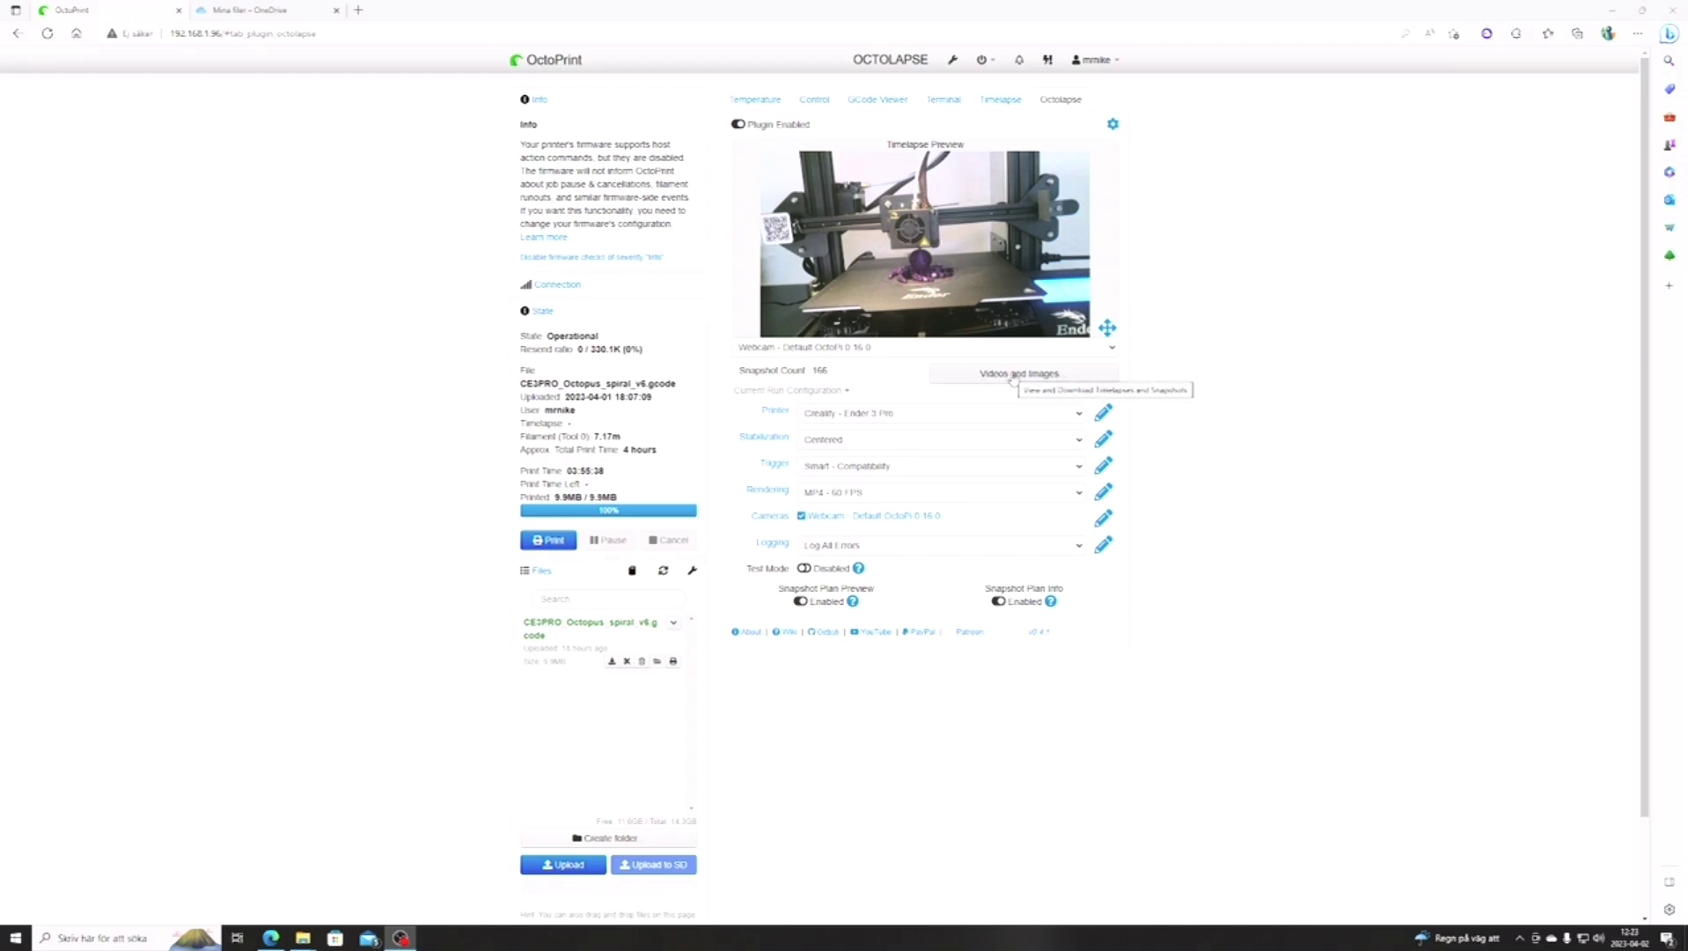
{"action": "left_click", "coordinate": [1013, 376]}
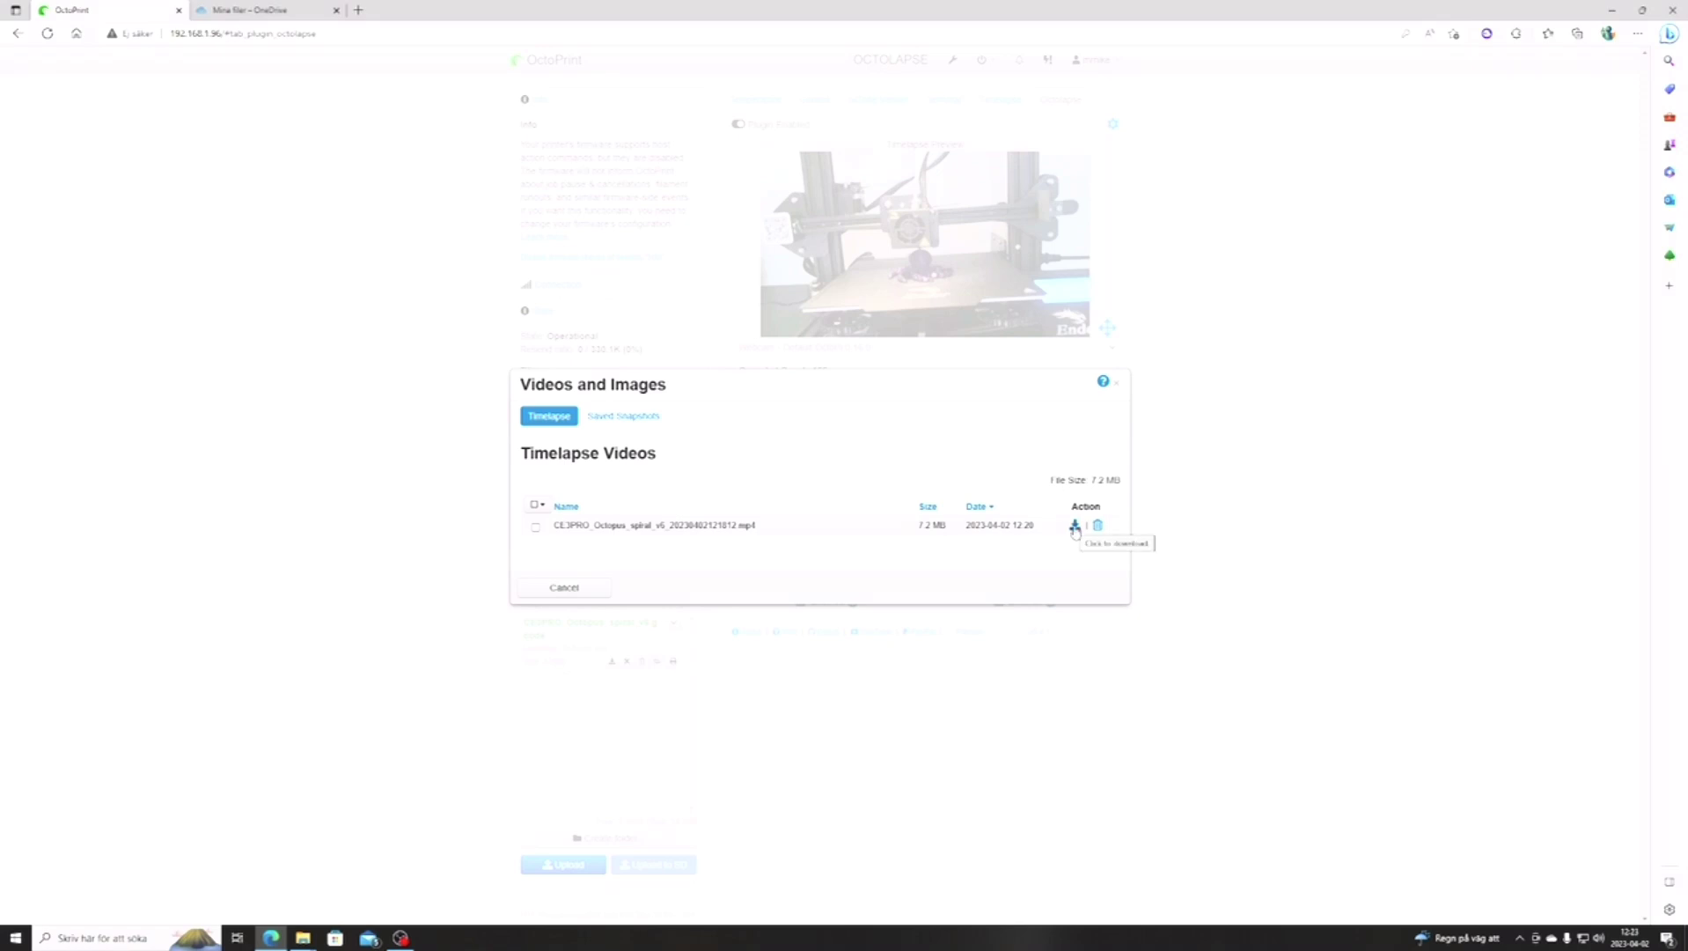
{"action": "left_click", "coordinate": [1075, 526]}
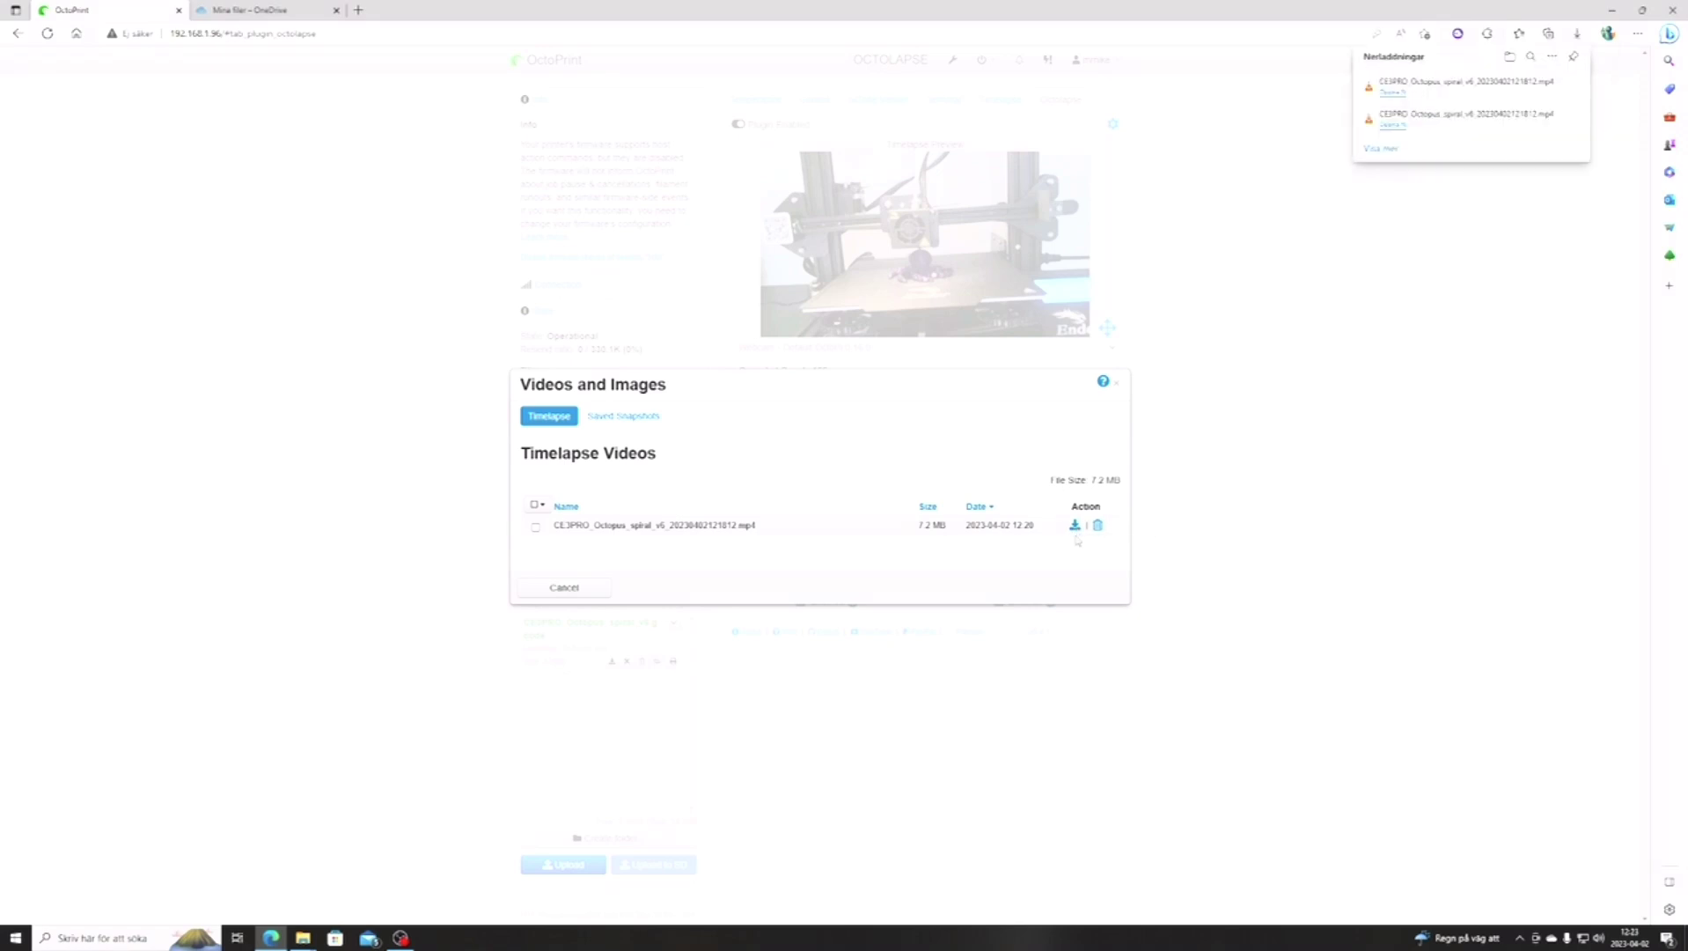
{"action": "left_click", "coordinate": [1116, 382]}
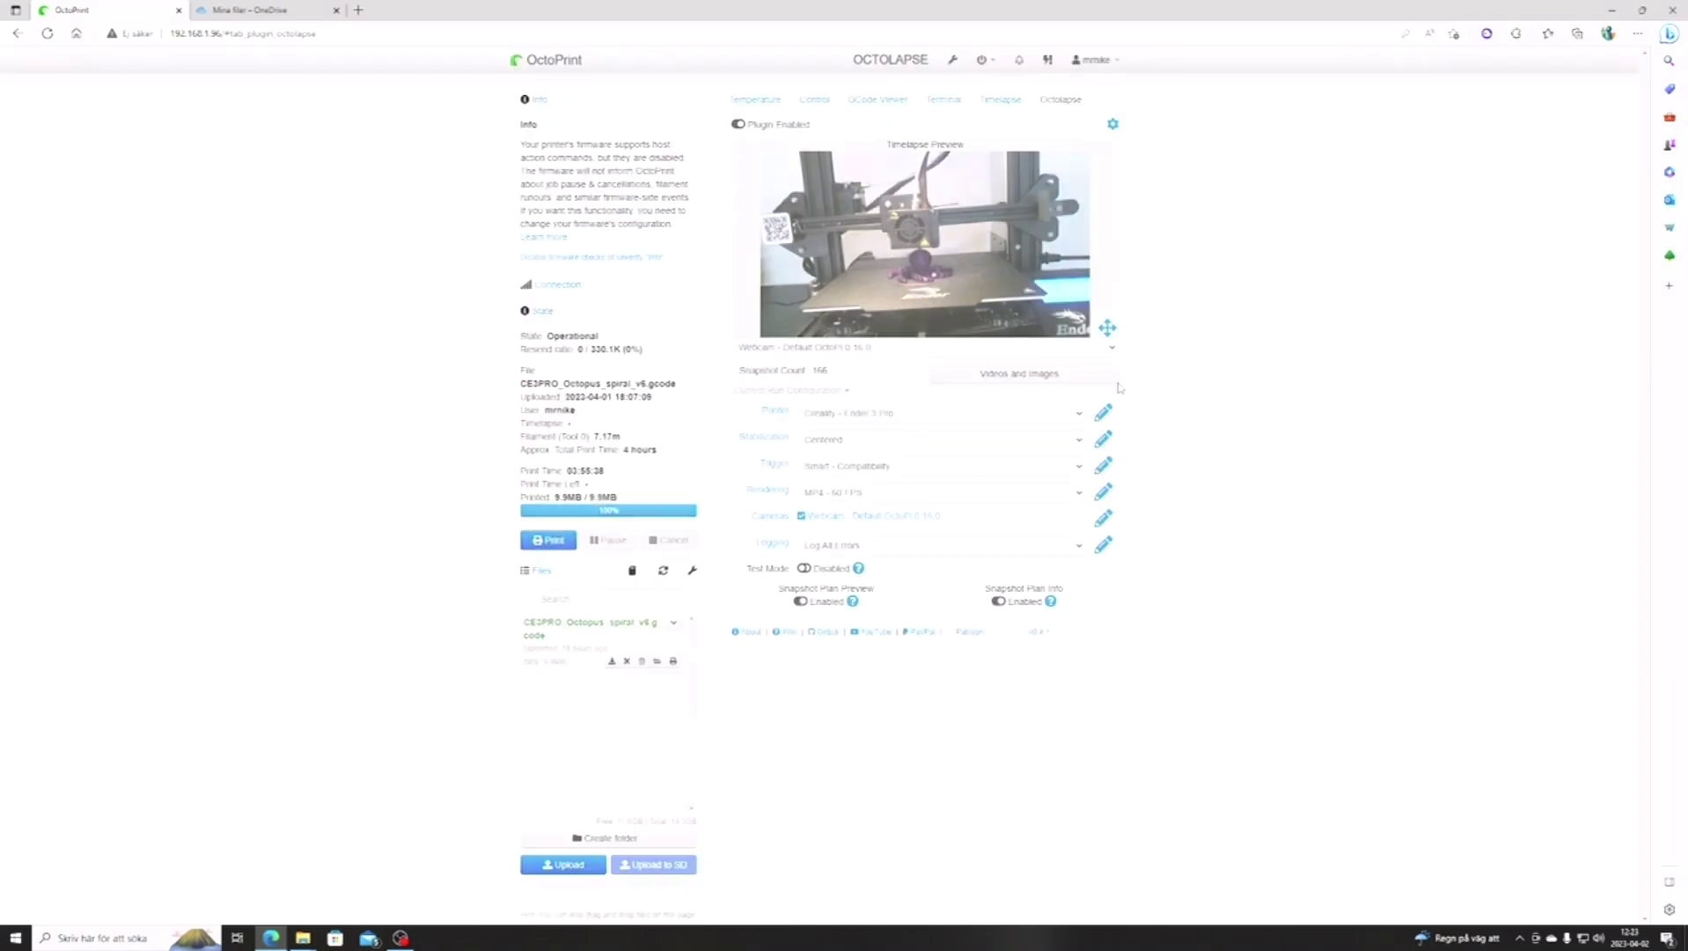
- Switch to the File Explorer window showing the Octolapse folder and reposition it on the desktop
{"action": "left_click", "coordinate": [1613, 12]}
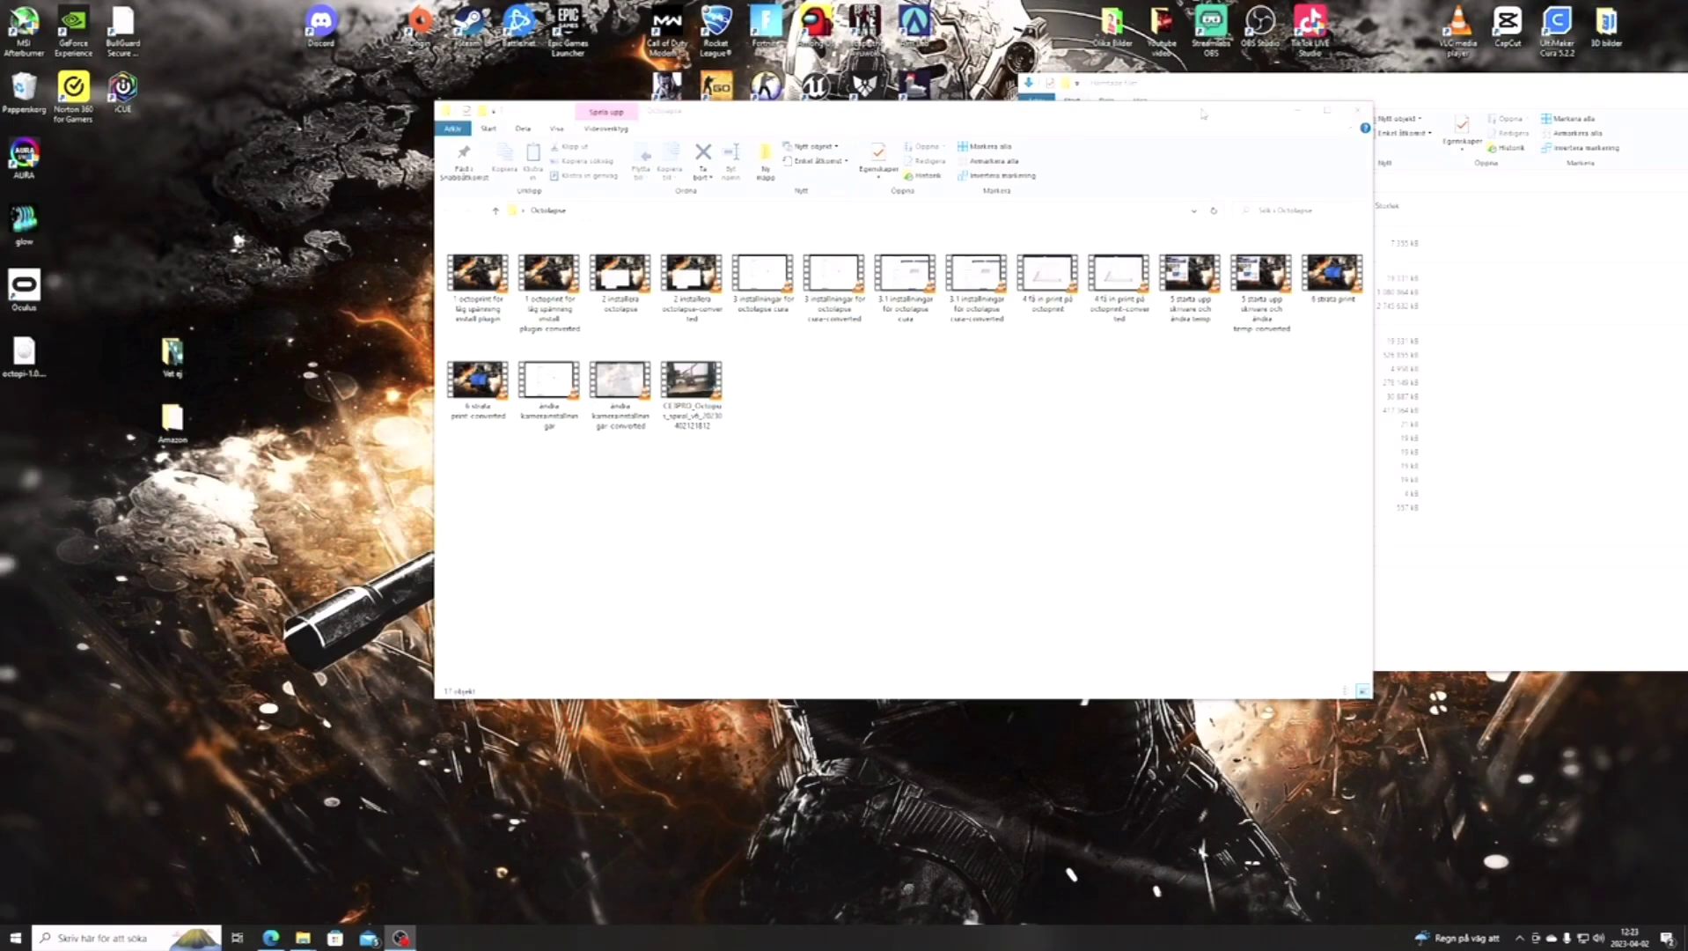
{"action": "left_click_drag", "start_coordinate": [1200, 112], "coordinate": [978, 48]}
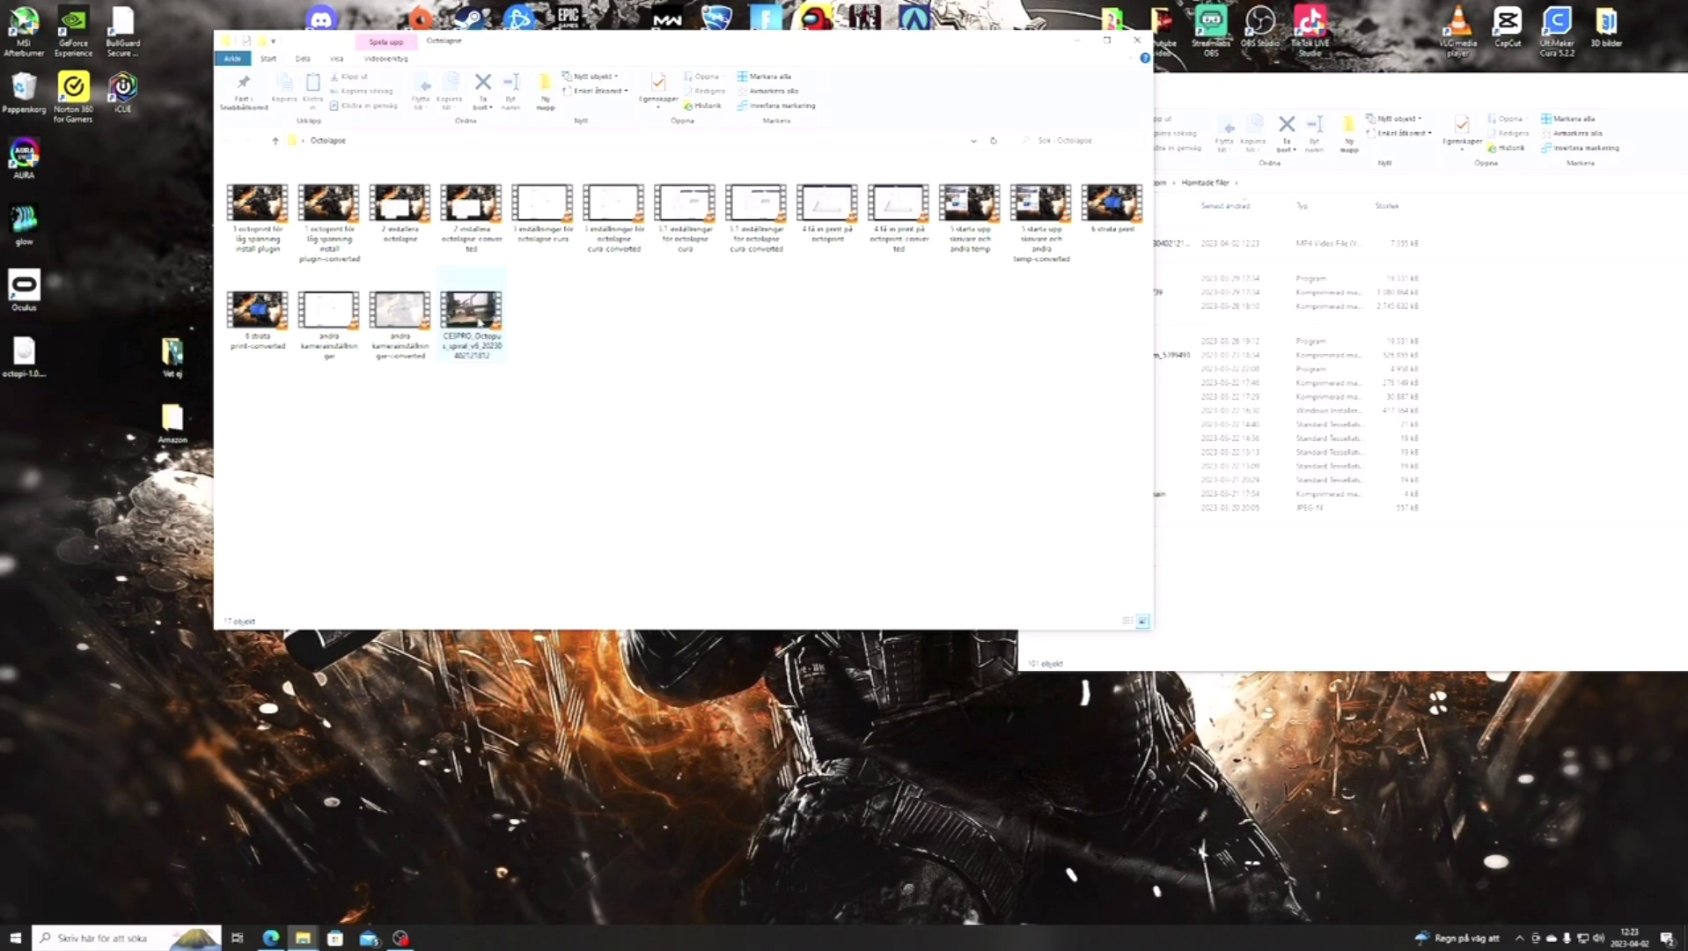